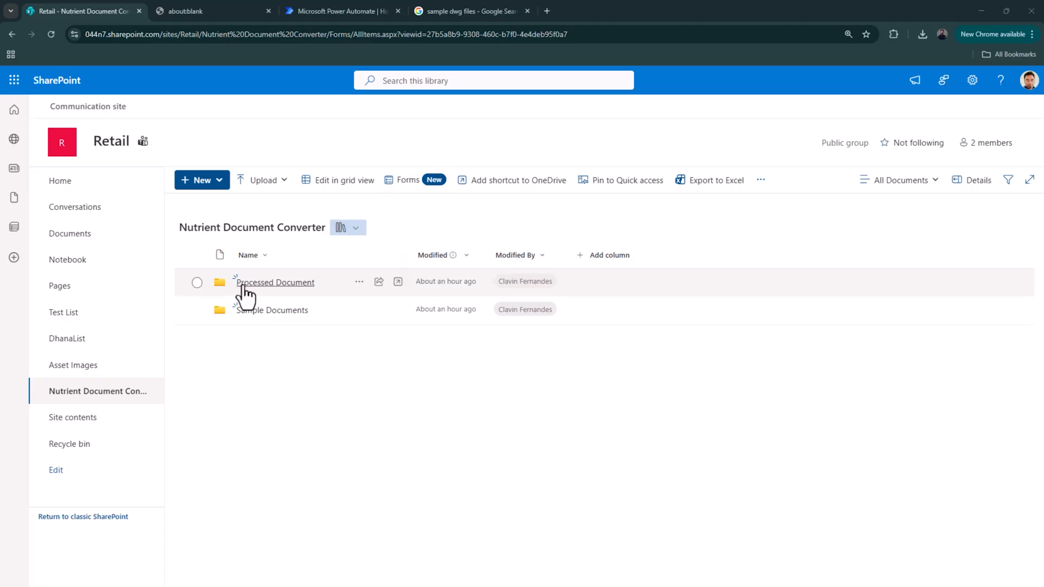
# - Browse the SharePoint library's Sample Documents and Processed Document folders
pyautogui.click(260, 315)
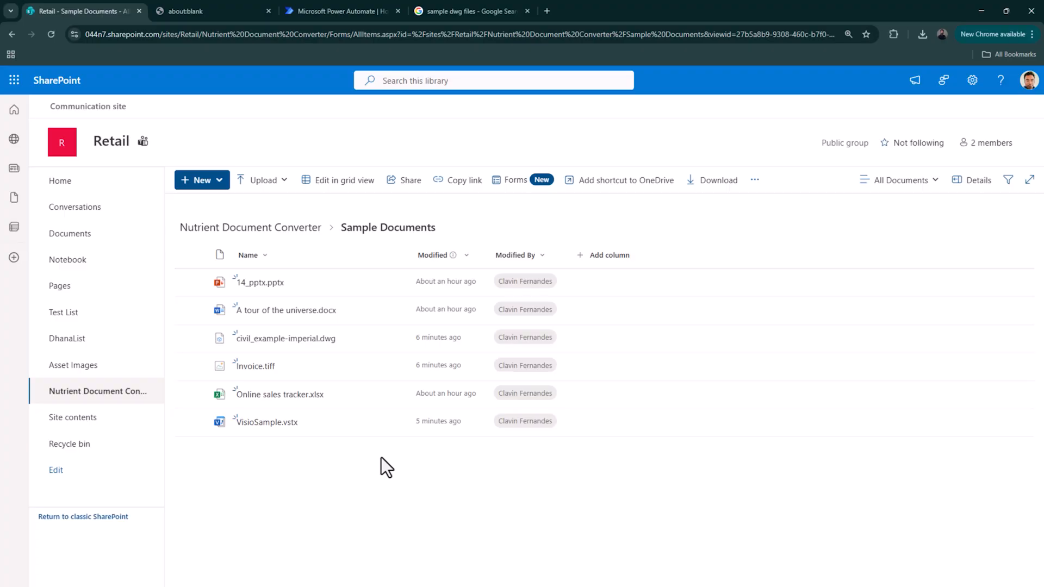
pyautogui.click(285, 228)
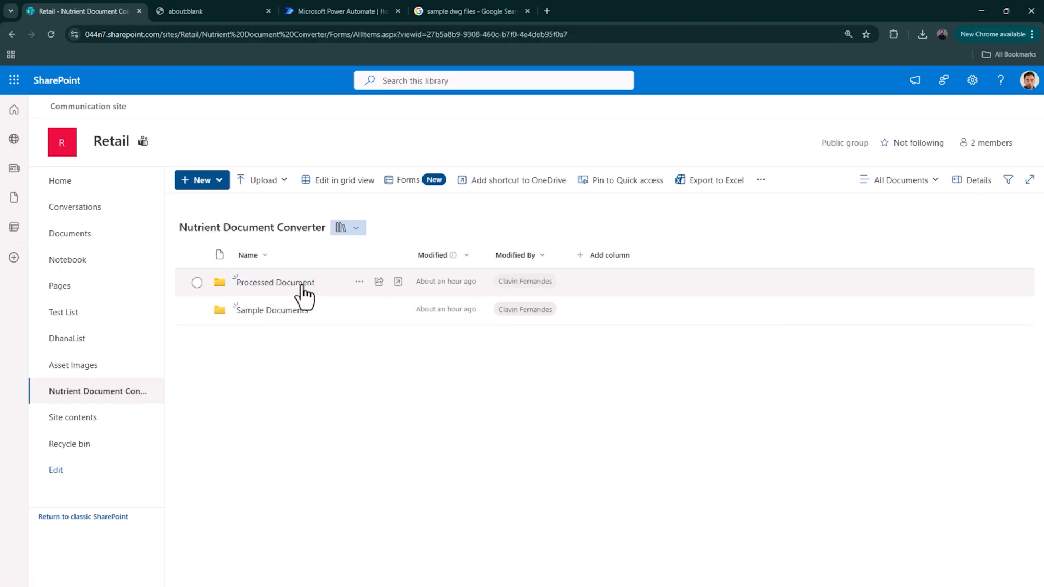
pyautogui.click(300, 287)
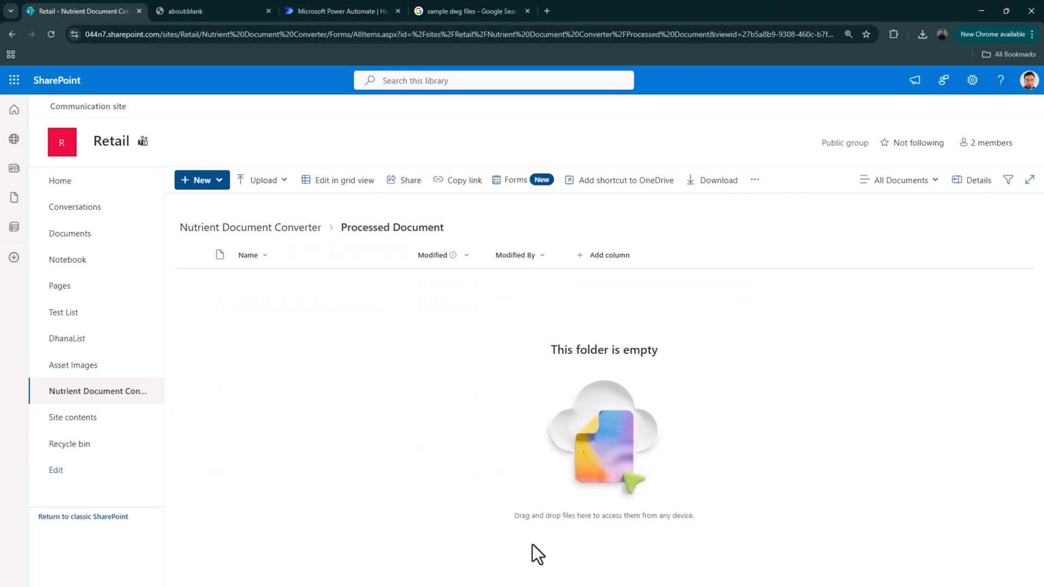
pyautogui.click(280, 230)
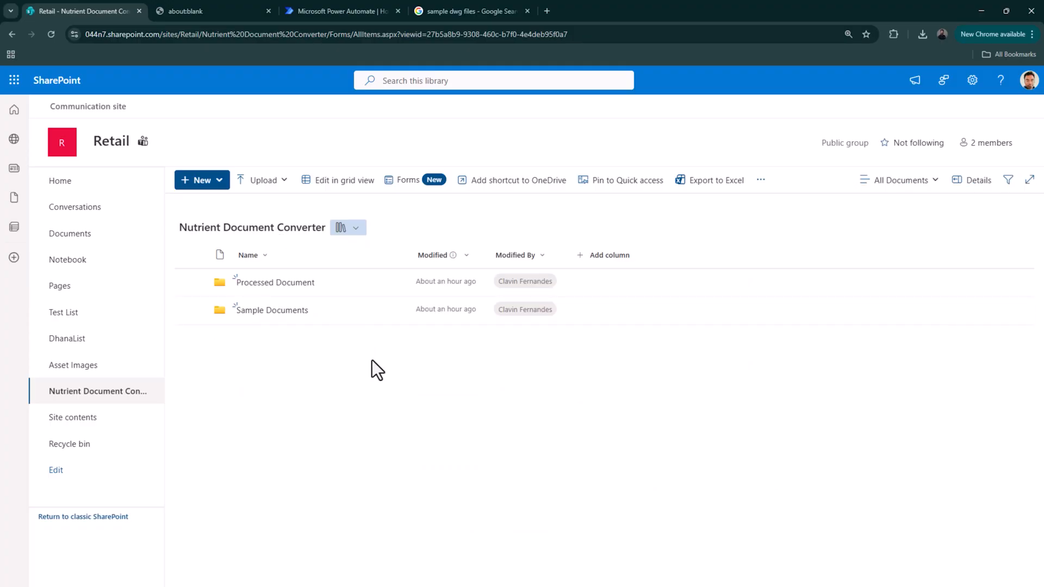
# - In Power Automate, bring page zoom to 100% and start a new instant cloud flow
pyautogui.click(368, 4)
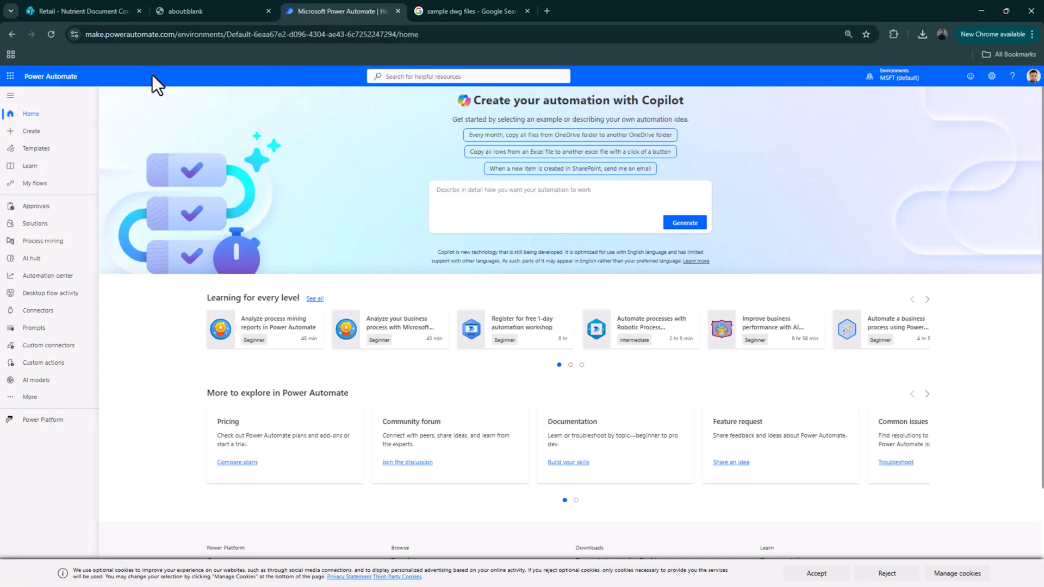
pyautogui.click(847, 35)
pyautogui.click(821, 57)
pyautogui.click(821, 58)
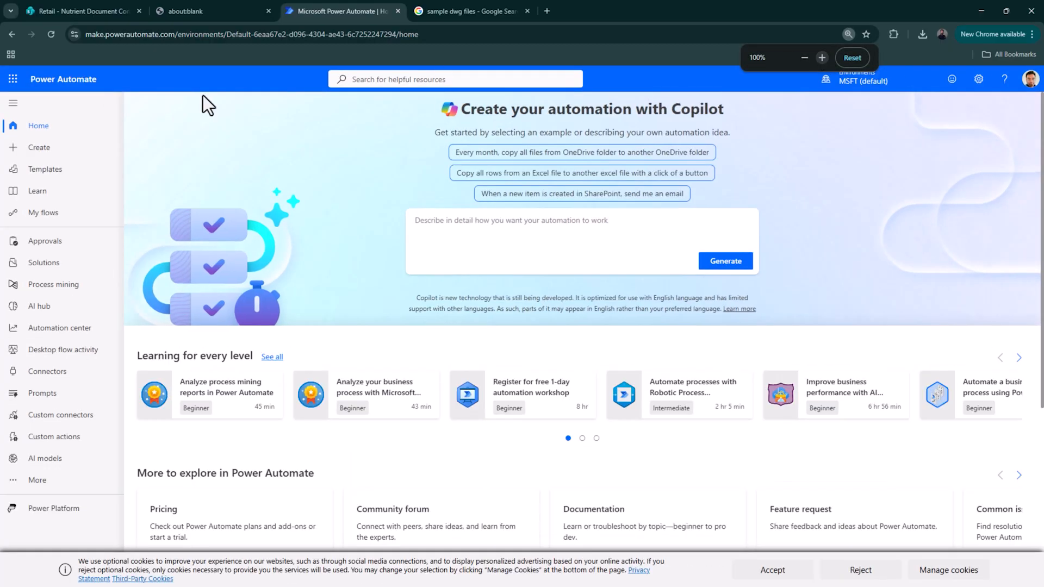
pyautogui.click(821, 58)
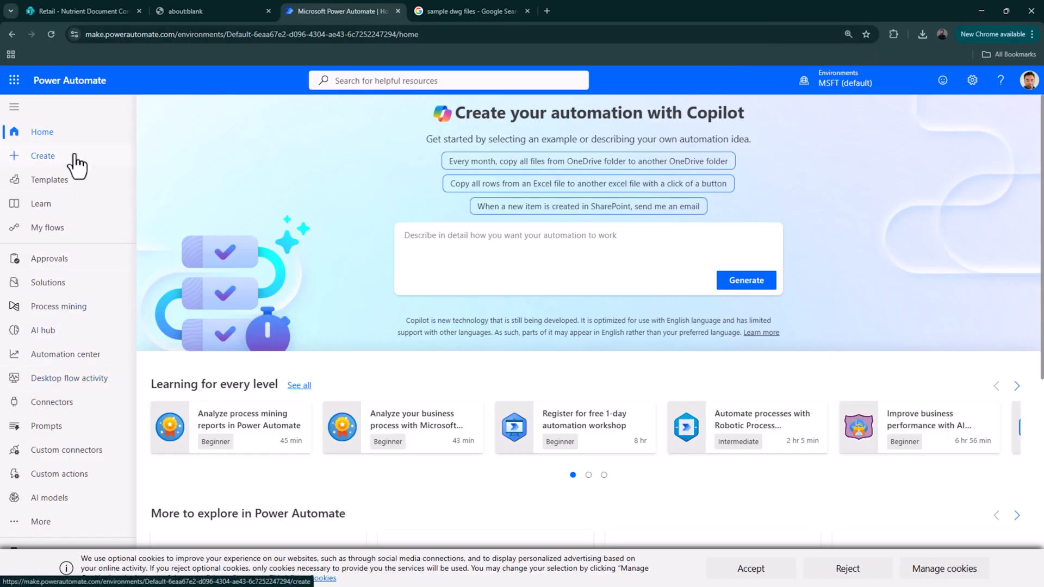
pyautogui.click(49, 158)
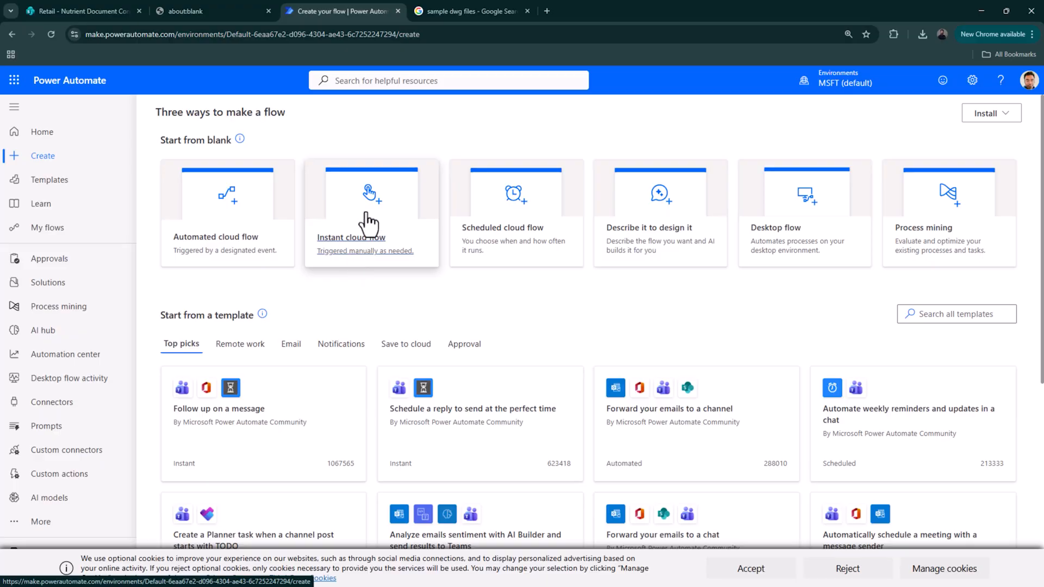
pyautogui.click(369, 222)
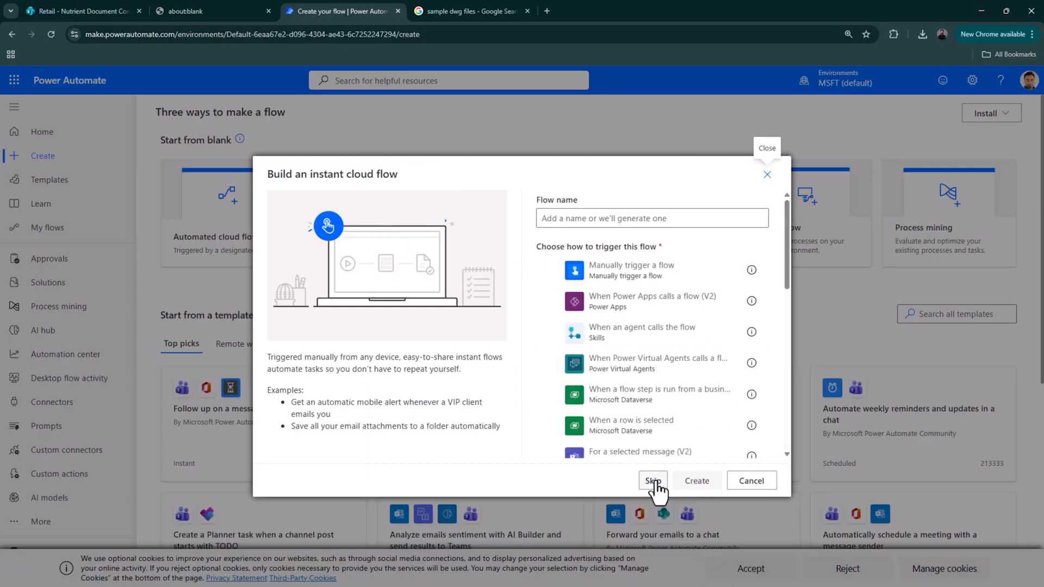
pyautogui.click(655, 484)
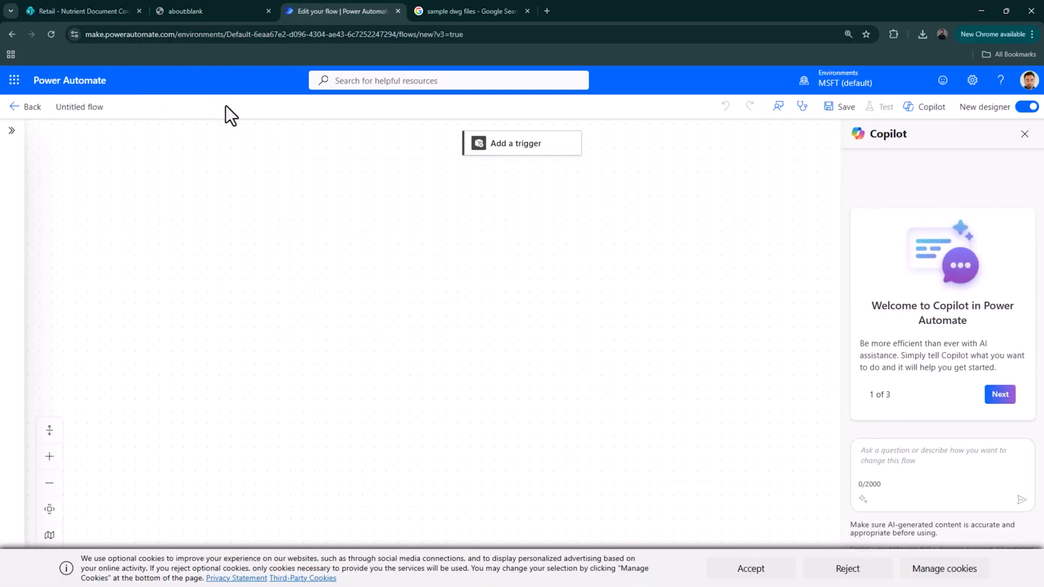
# - Add the SharePoint 'For a selected file' trigger on the Retail site's Nutrient Document Converter library
pyautogui.click(550, 144)
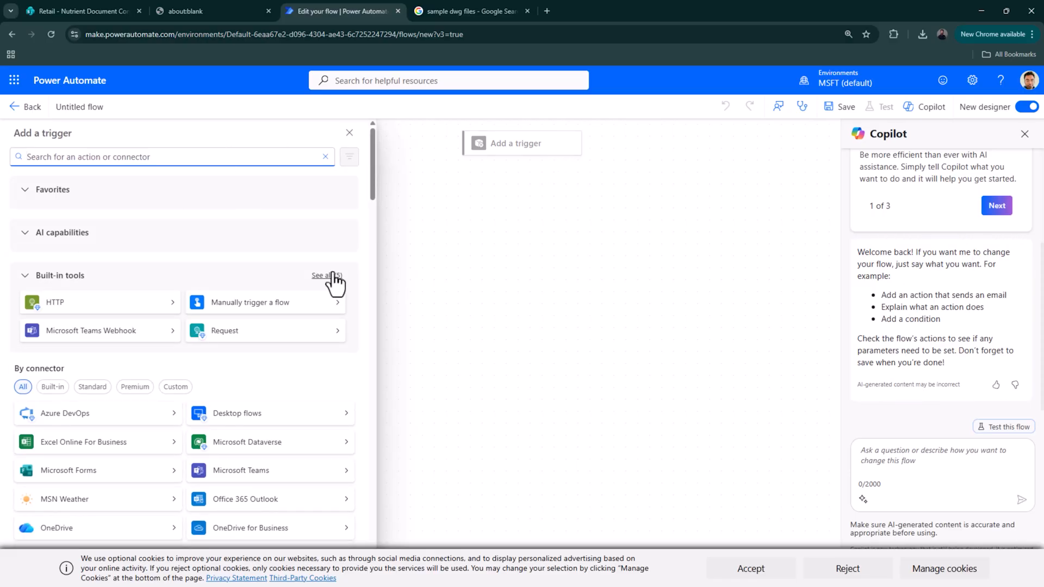
pyautogui.write('sel')
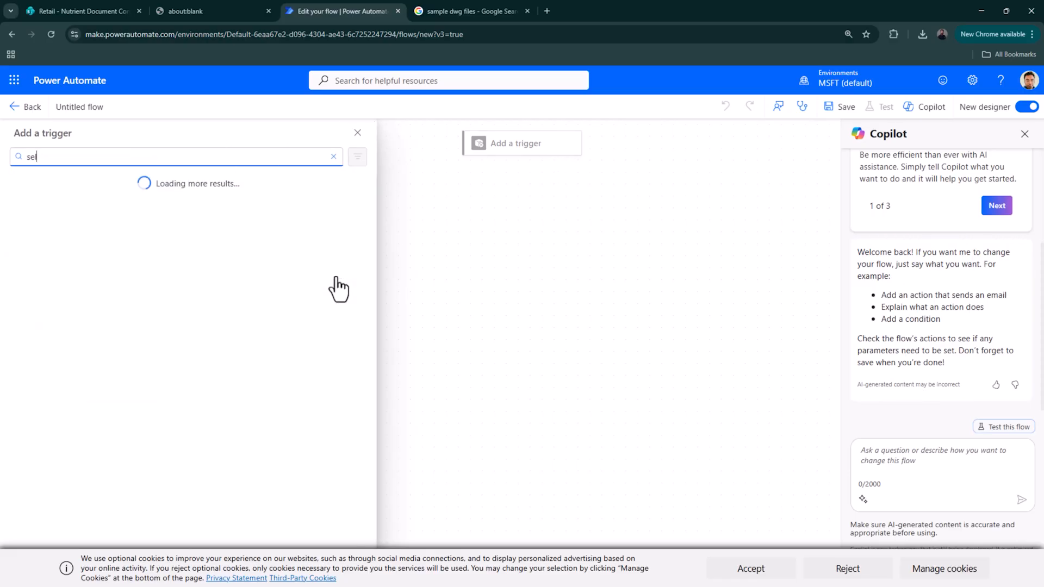
pyautogui.write('ect')
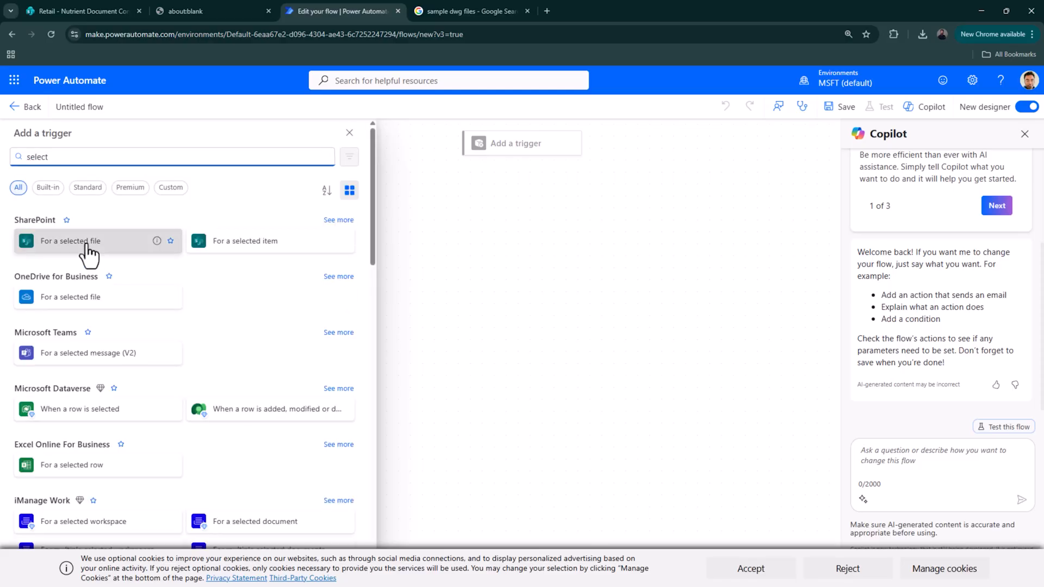
pyautogui.click(94, 253)
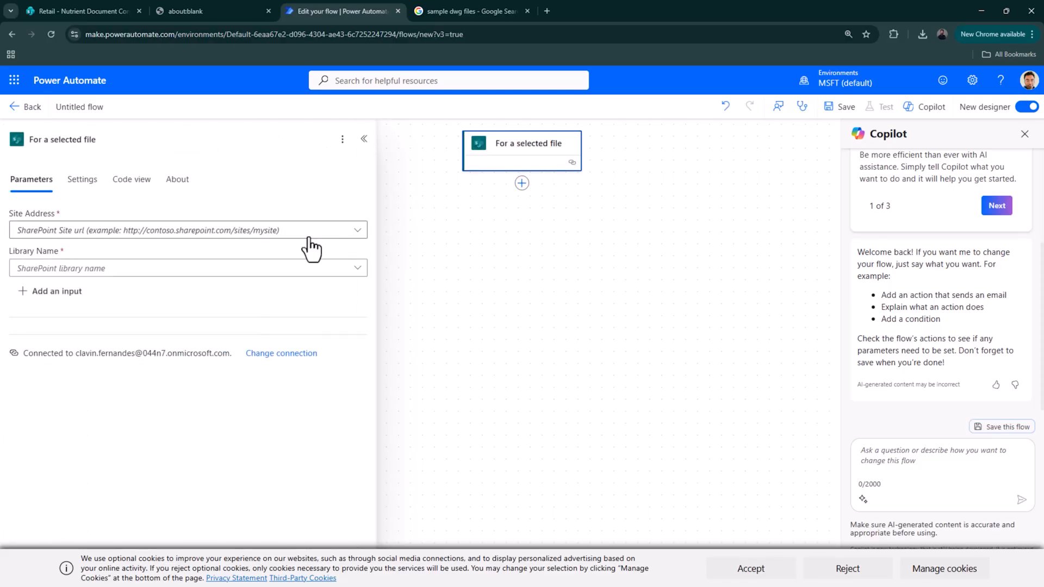
pyautogui.click(308, 235)
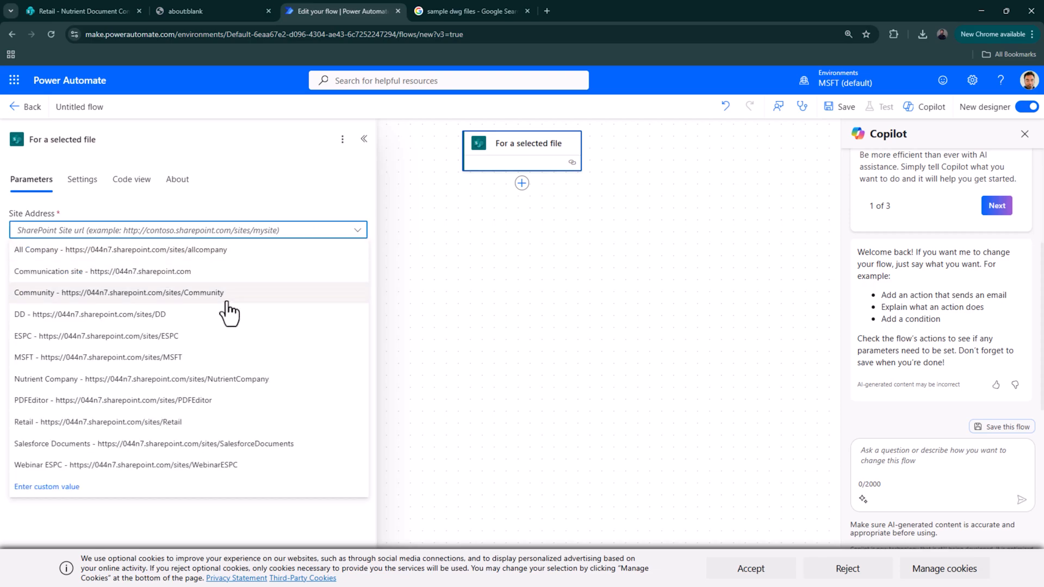
pyautogui.click(245, 423)
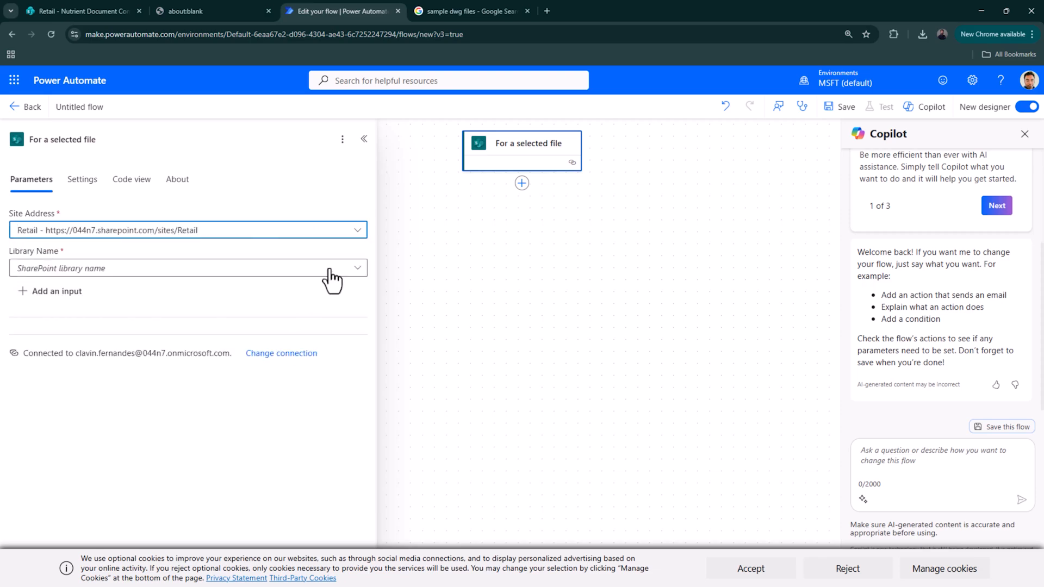
pyautogui.click(347, 268)
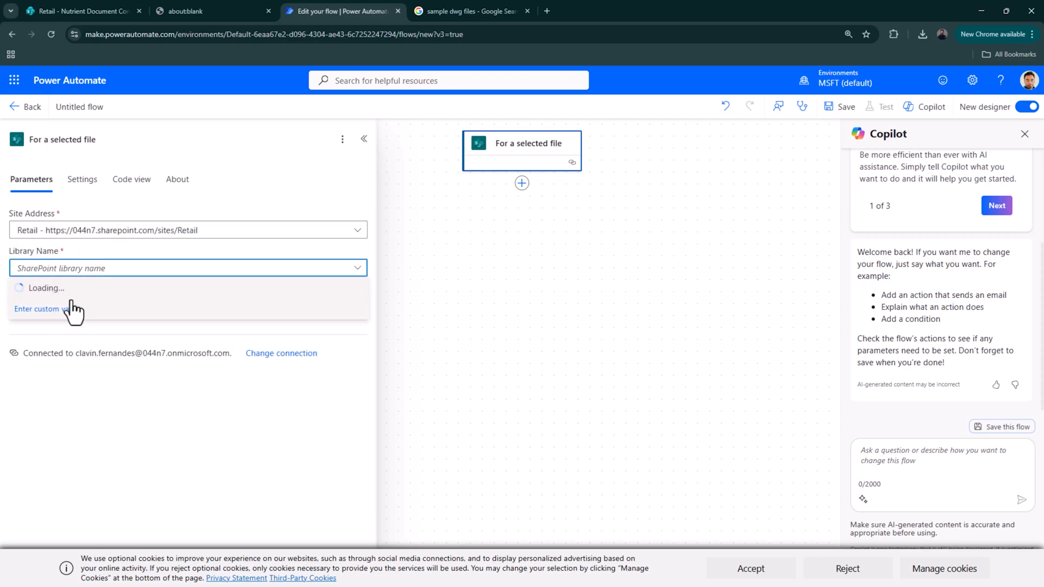
pyautogui.click(87, 332)
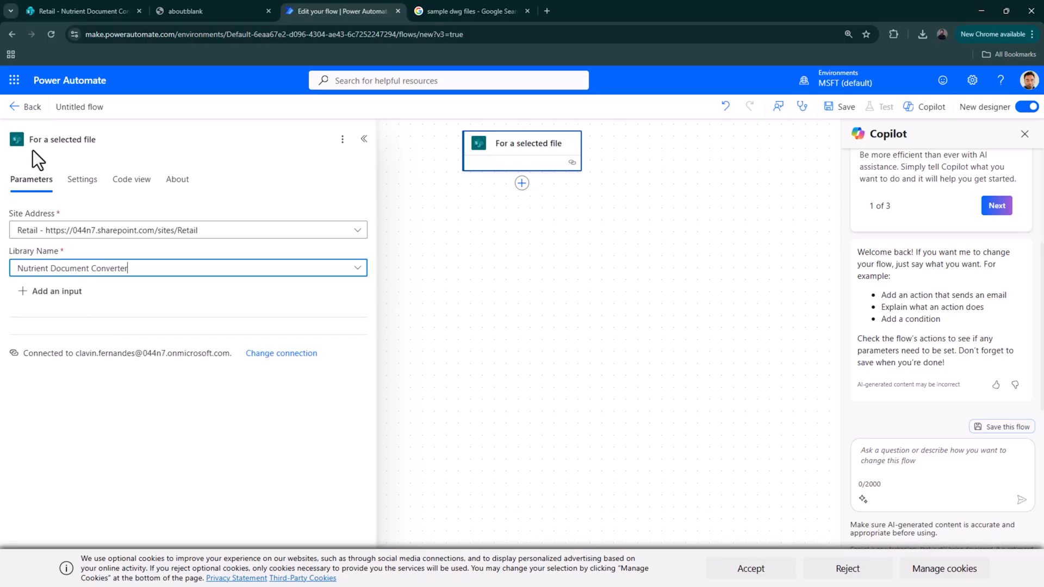
pyautogui.click(522, 184)
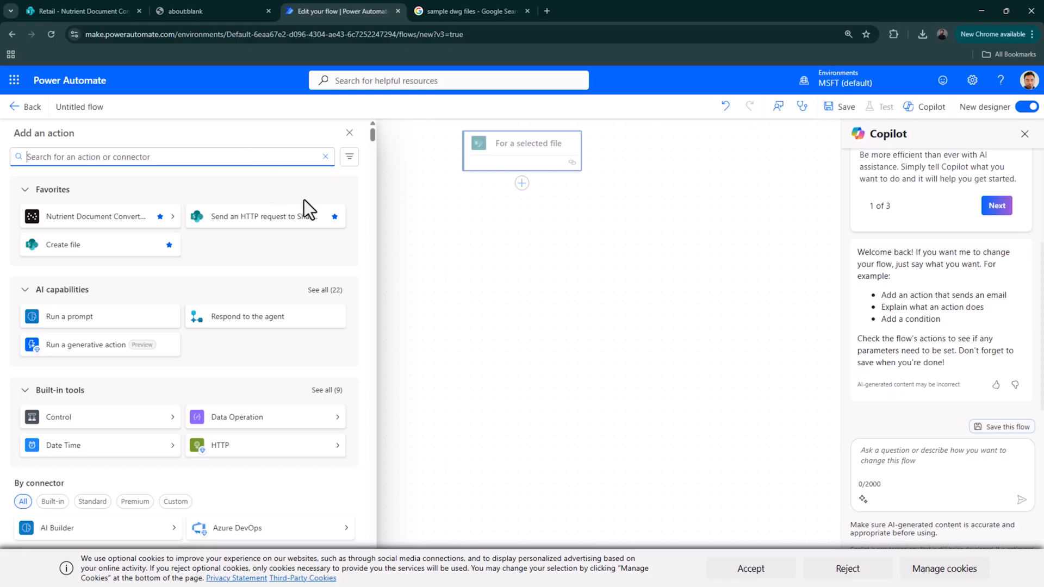
# - Search 'Nutrient' and add the Nutrient Document Converter's Convert document action
pyautogui.write('Nut')
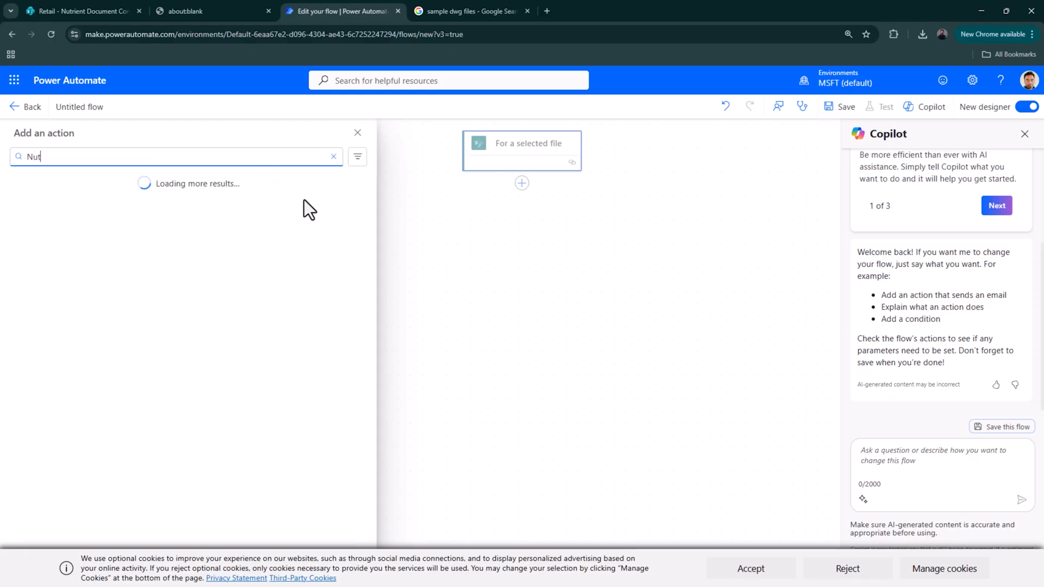
pyautogui.write('rient')
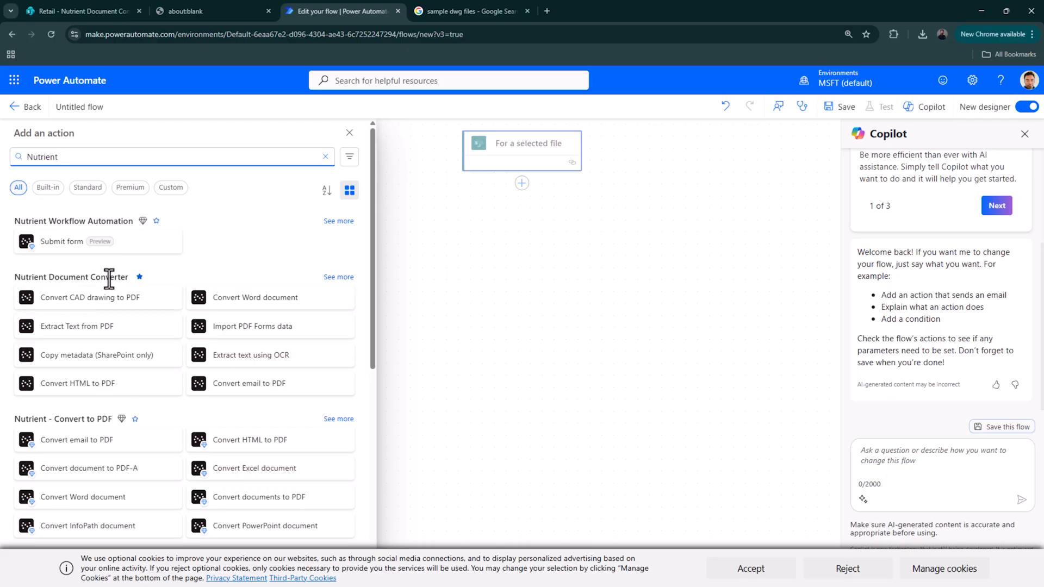
pyautogui.scroll(-2, 135, 380)
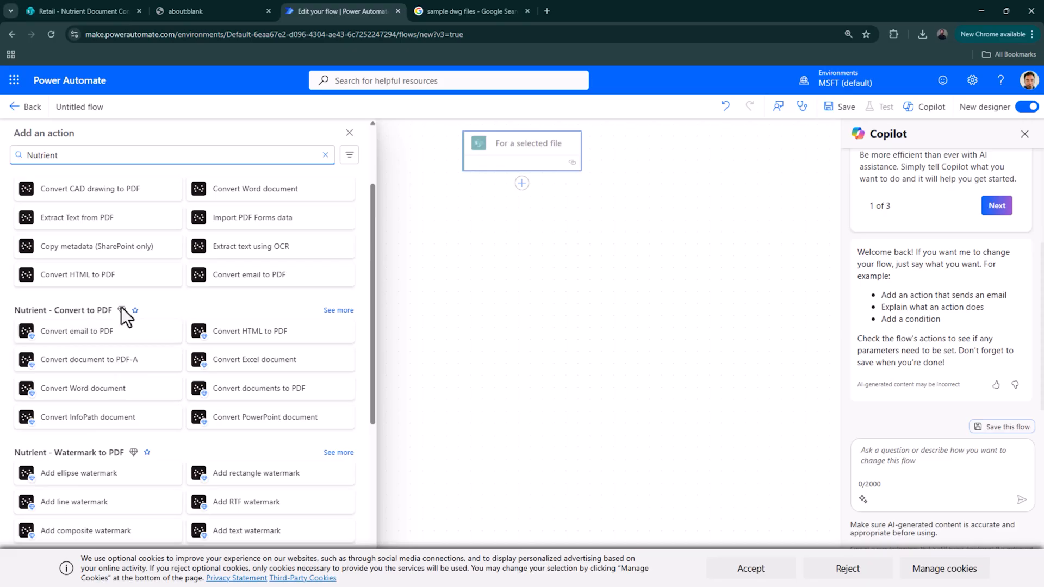
pyautogui.scroll(2, 105, 275)
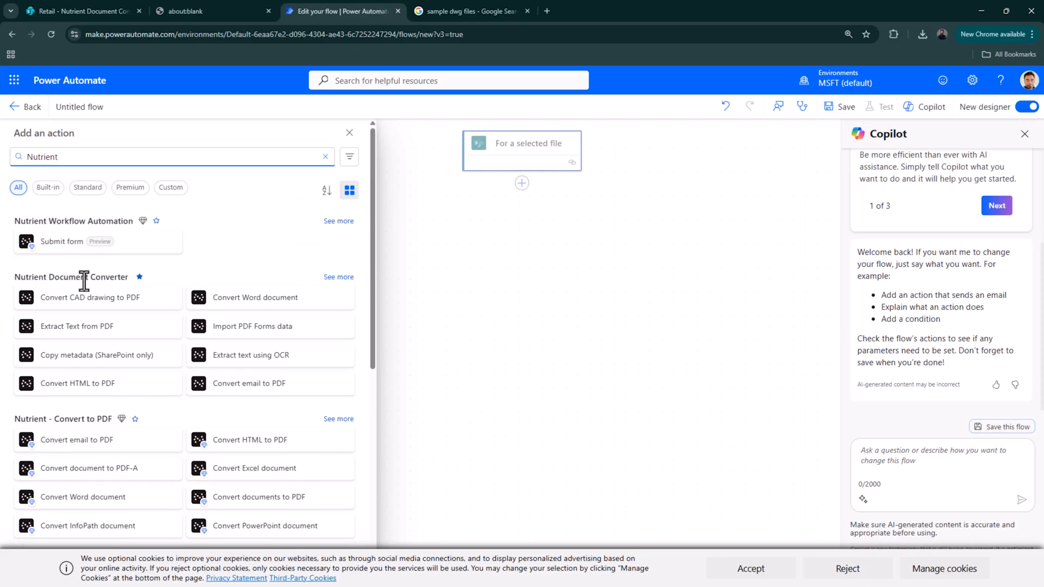
pyautogui.click(338, 277)
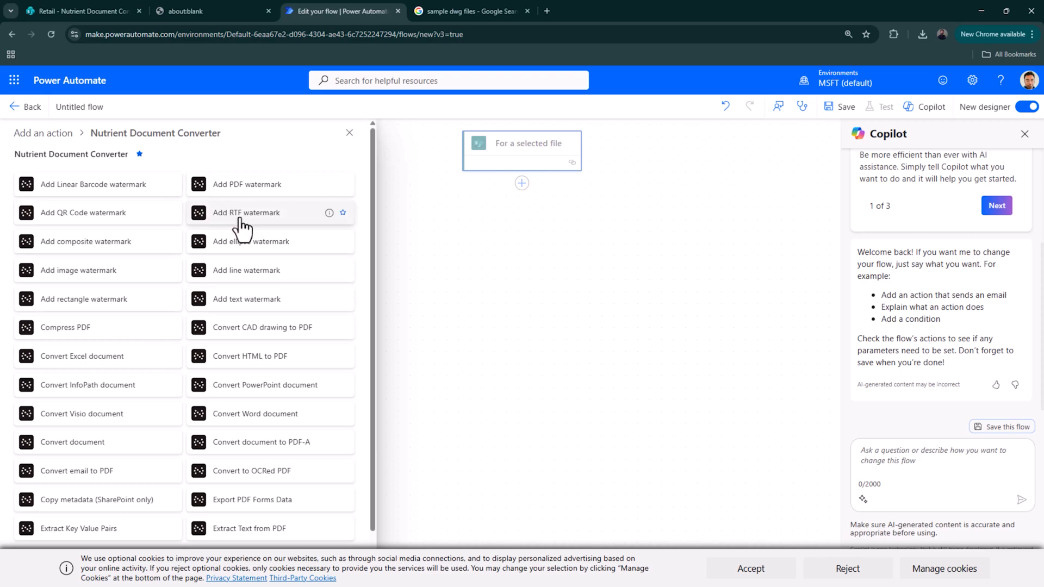
pyautogui.scroll(-1, 242, 281)
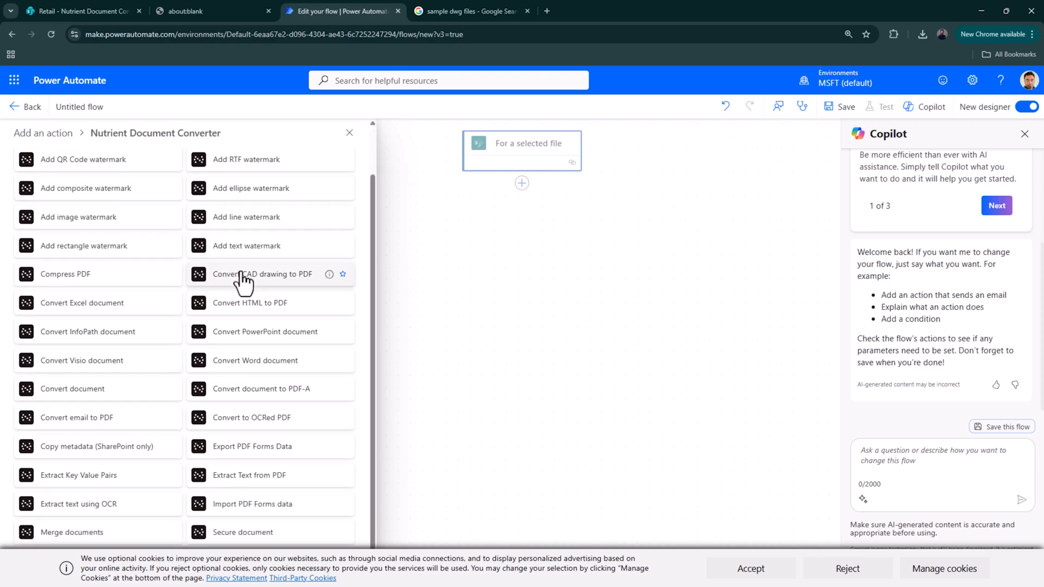
pyautogui.scroll(1, 242, 277)
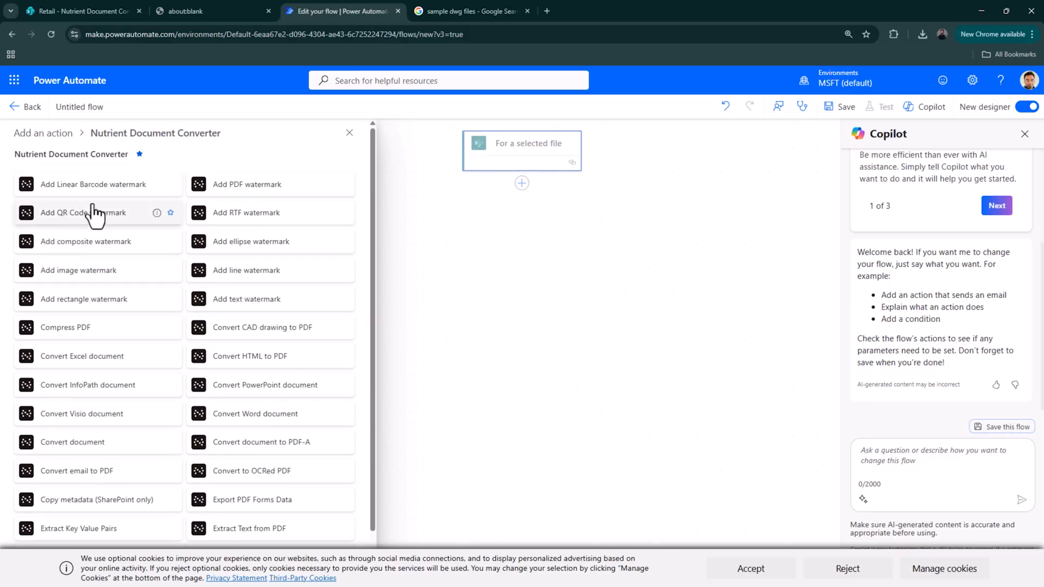
pyautogui.scroll(-1, 65, 214)
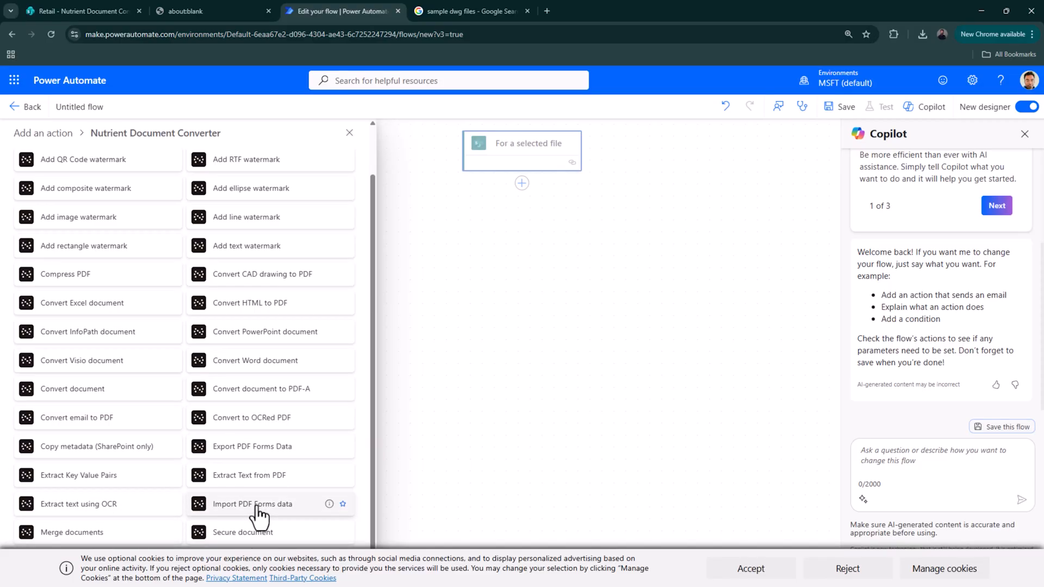
pyautogui.moveTo(156, 423)
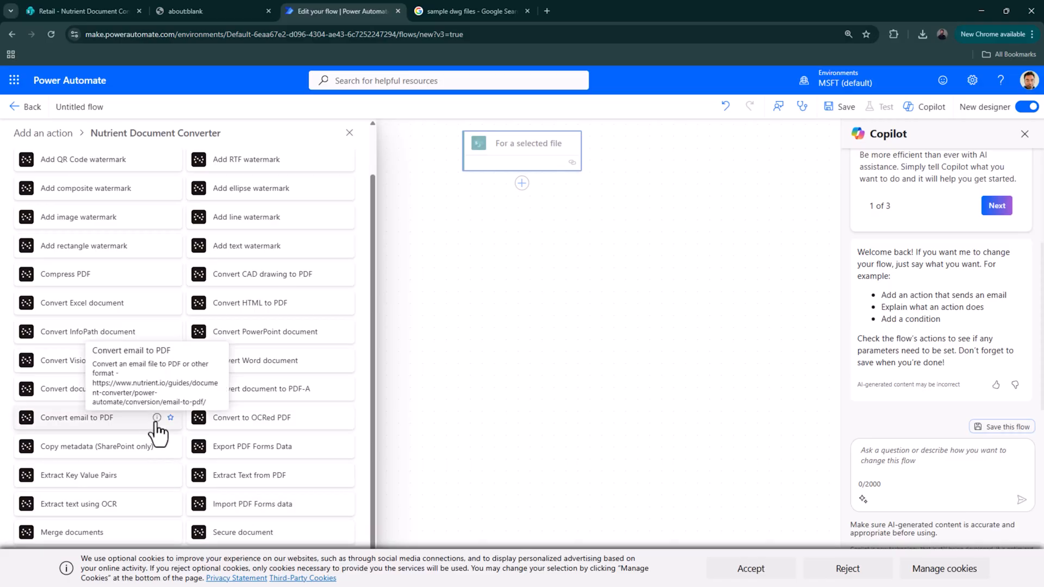
pyautogui.scroll(1, 157, 432)
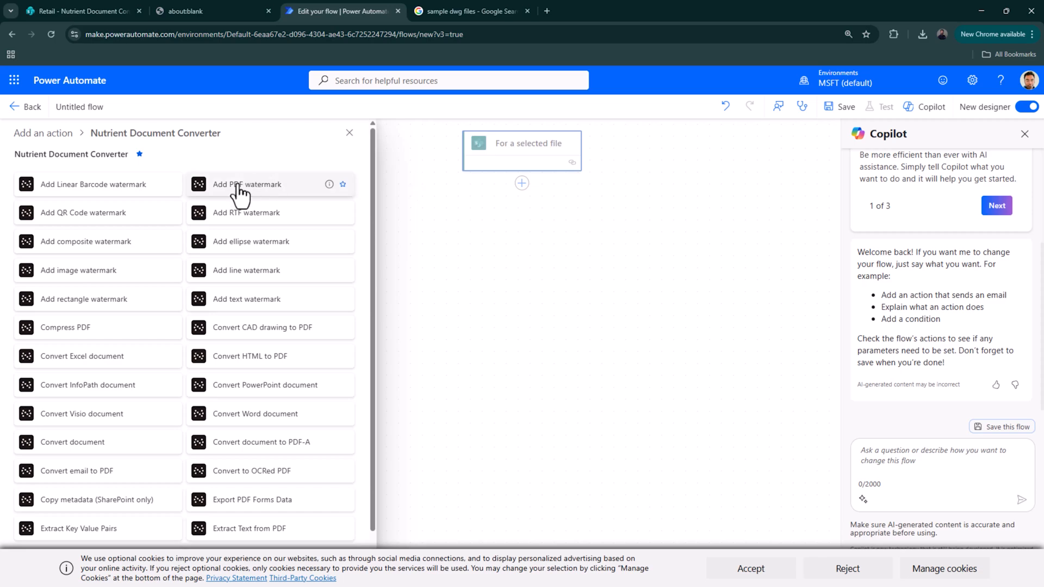
pyautogui.click(109, 451)
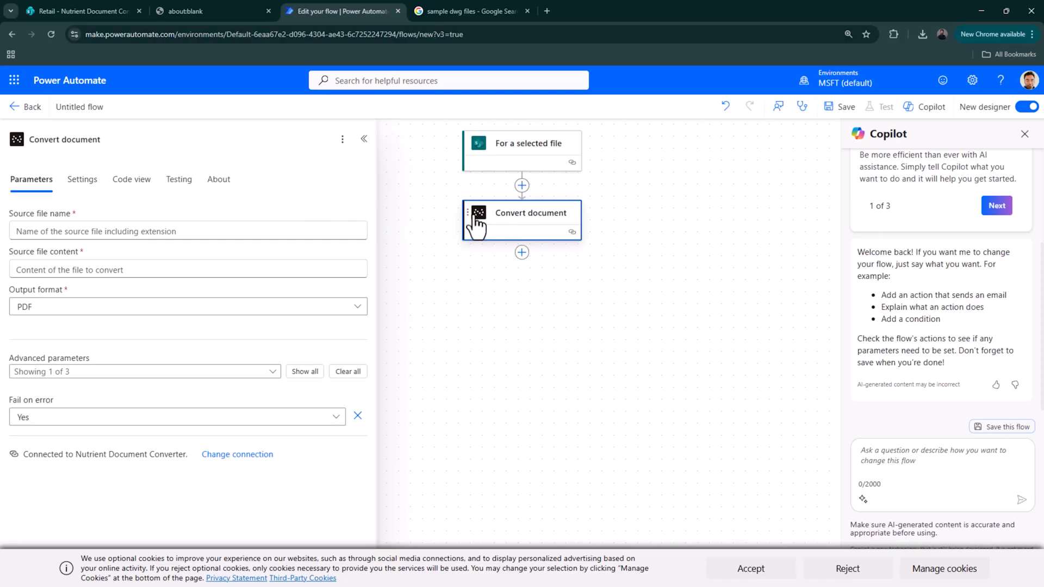
# - Set Convert document's Source file name to the trigger's fileName dynamic value
pyautogui.click(199, 224)
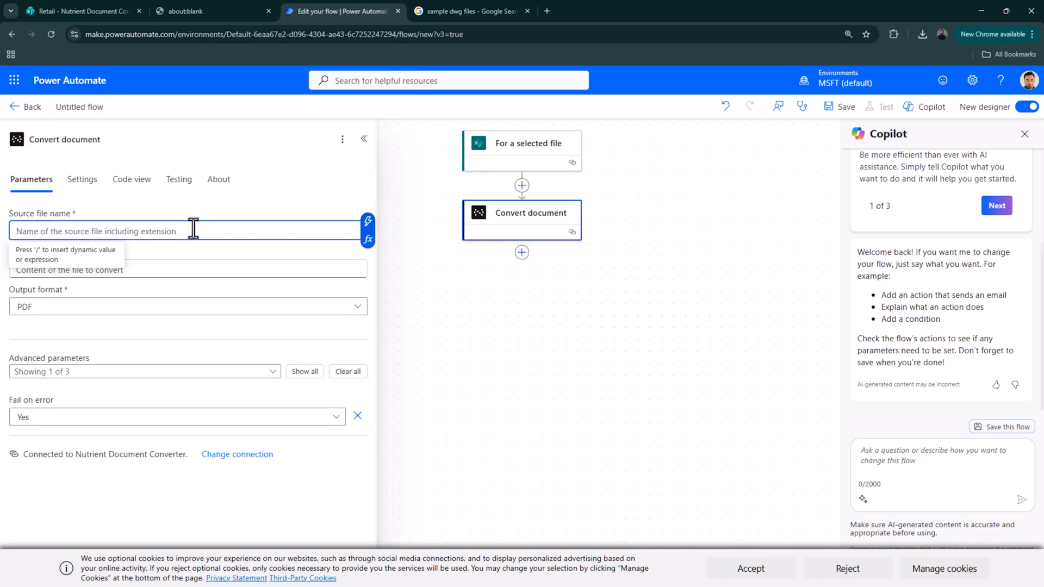
pyautogui.click(368, 223)
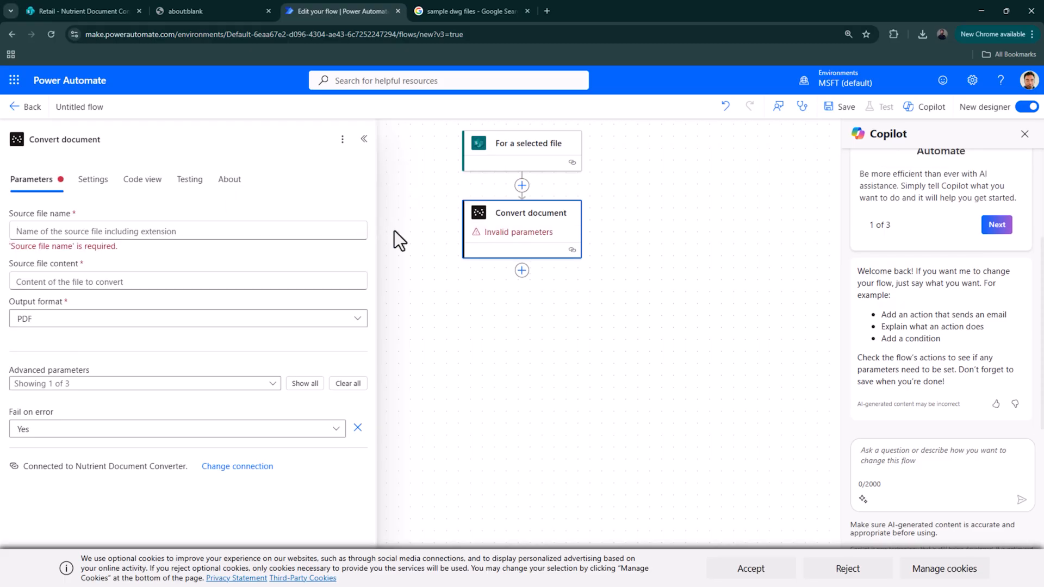
pyautogui.click(429, 303)
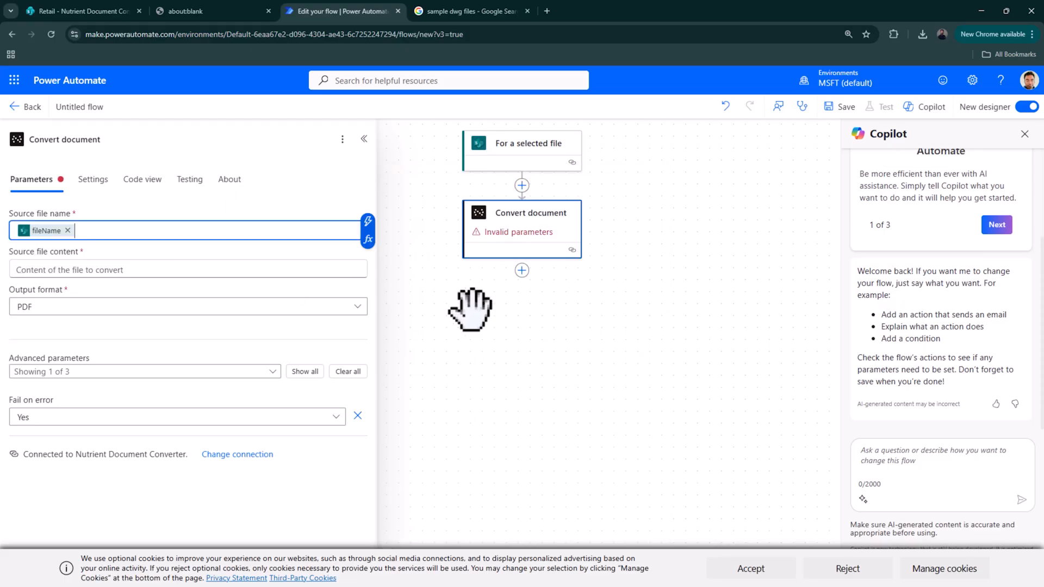
pyautogui.click(96, 270)
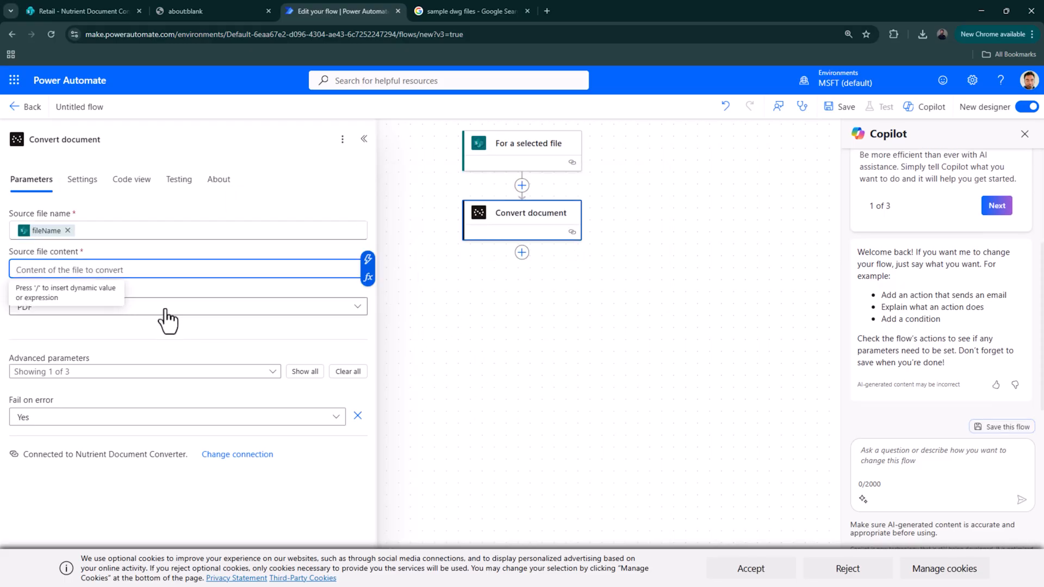
pyautogui.click(522, 186)
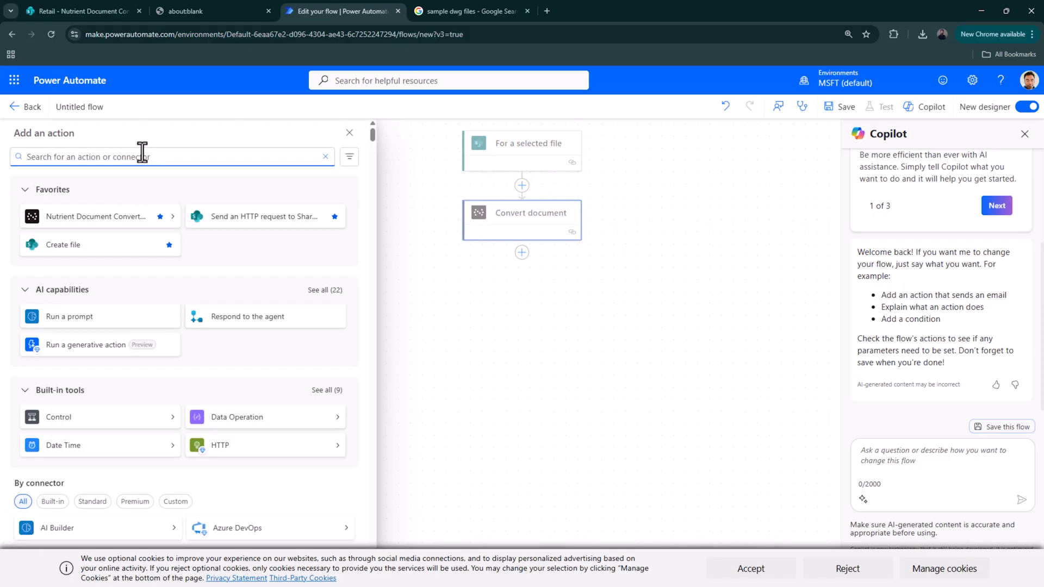
# - Add SharePoint Get file properties on the Retail site's Nutrient Document Converter library
pyautogui.write('file')
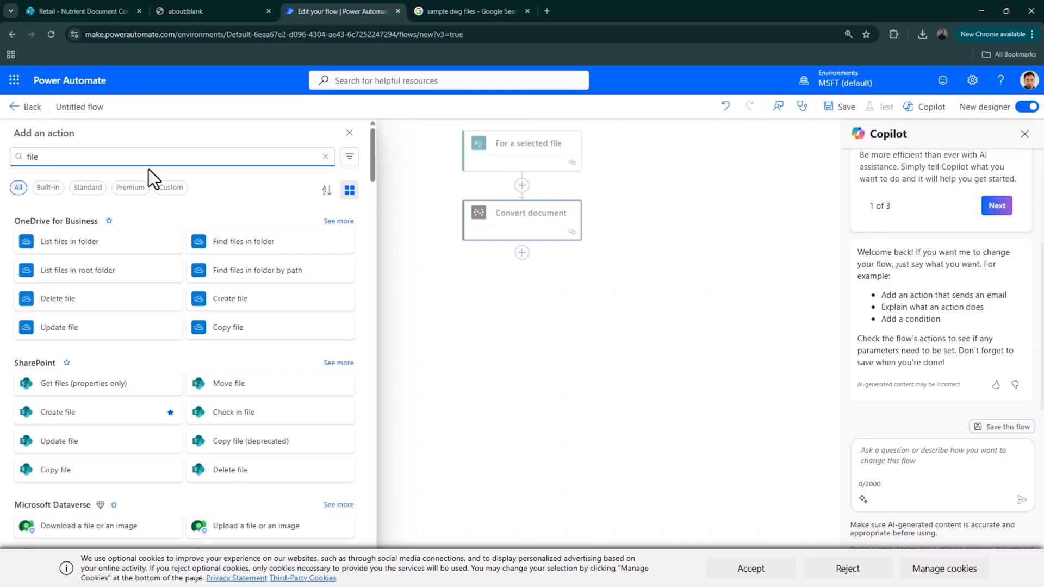
pyautogui.write('proper')
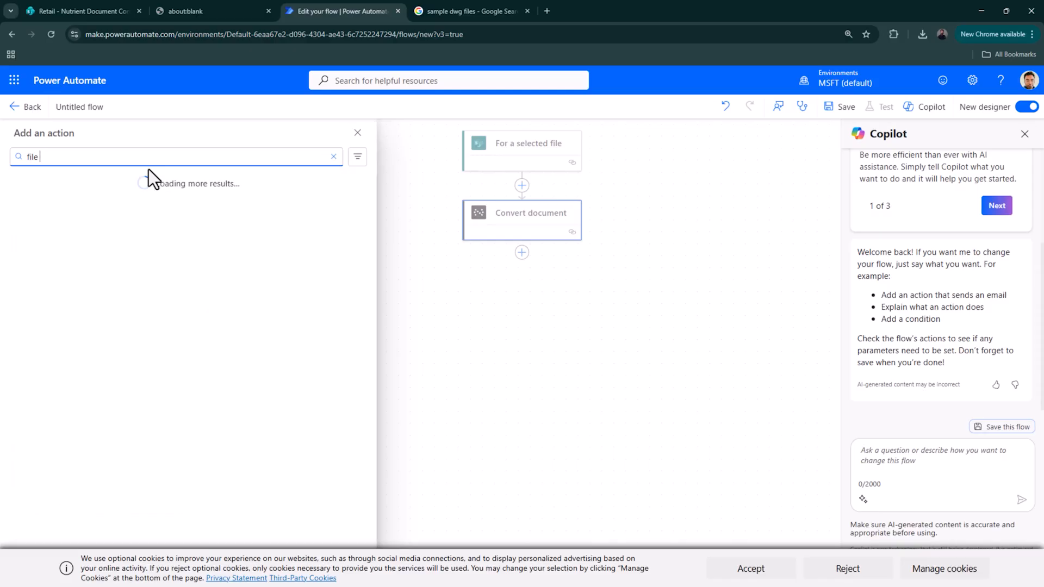
pyautogui.write('ties')
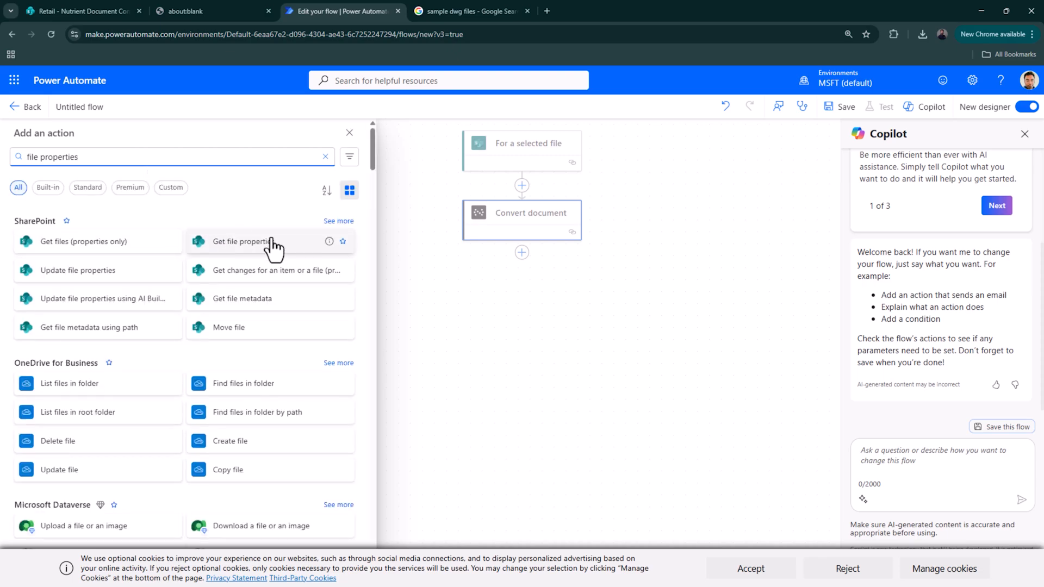
pyautogui.click(272, 241)
pyautogui.click(281, 233)
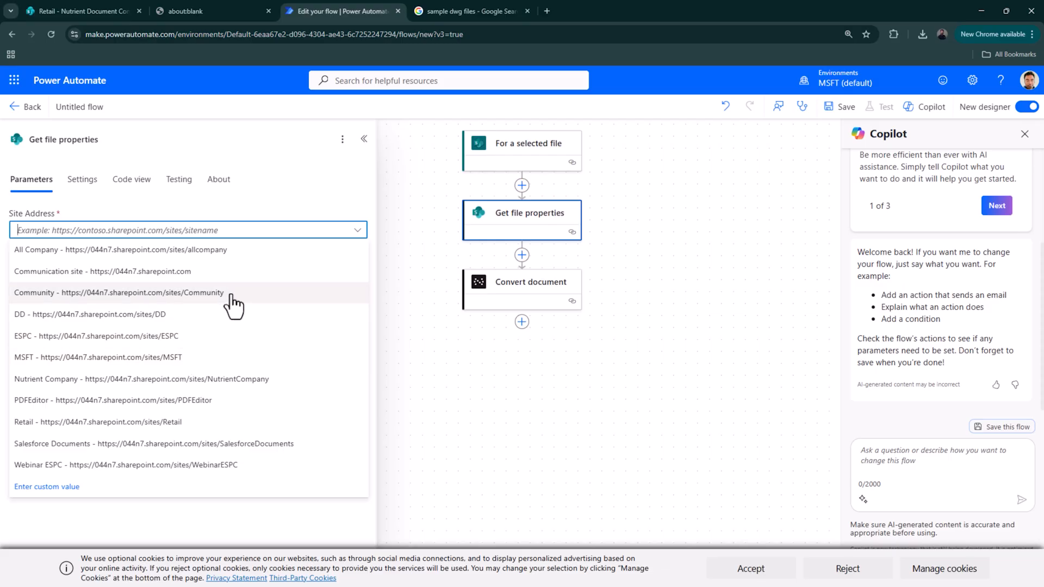
pyautogui.click(174, 423)
pyautogui.click(145, 270)
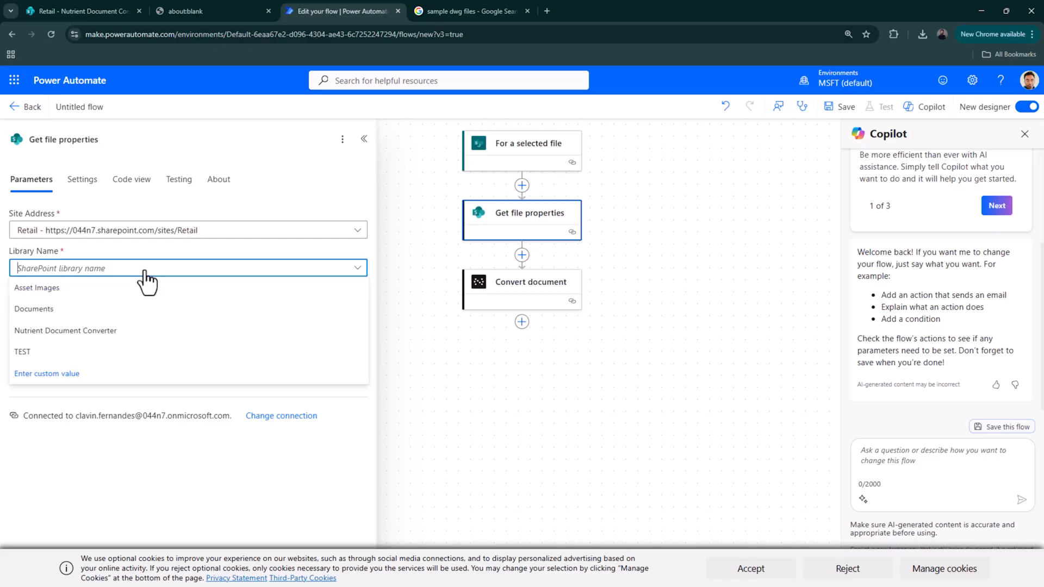
pyautogui.click(73, 332)
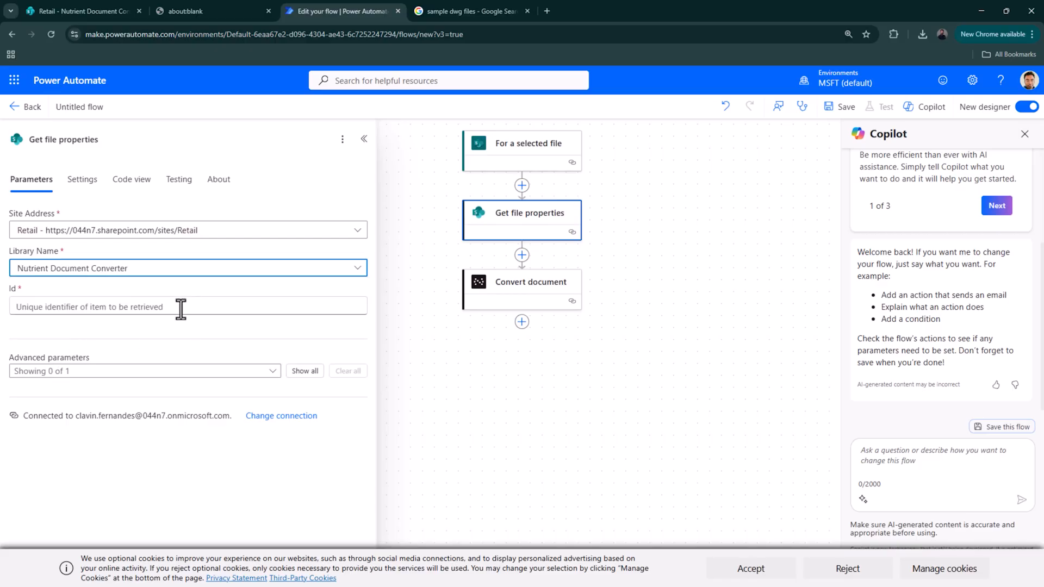
# - Set Get file properties' Id to the ID value, then search 'get file content' for a new step
pyautogui.click(179, 306)
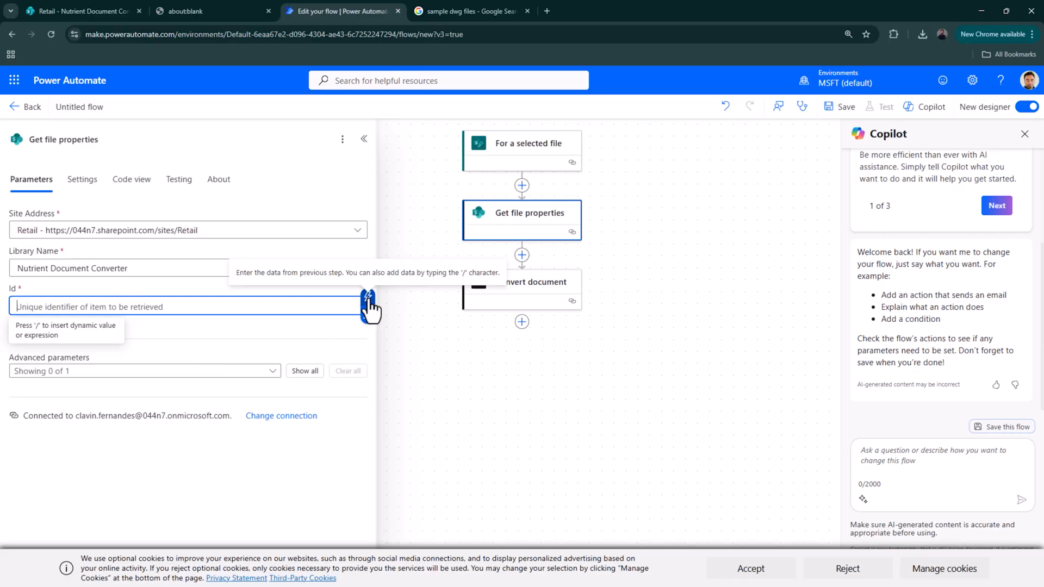
pyautogui.click(369, 307)
pyautogui.click(445, 255)
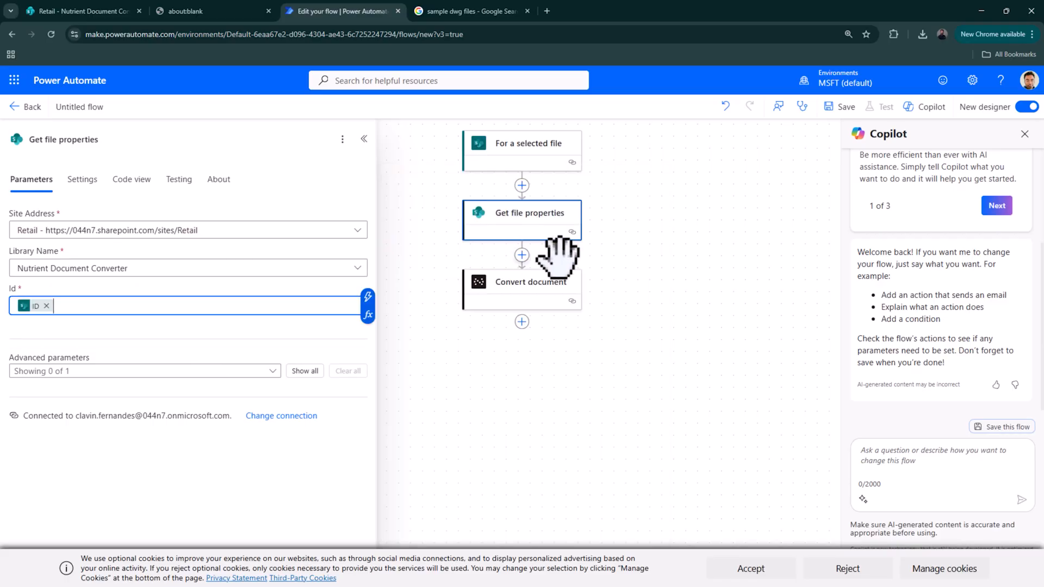
pyautogui.click(520, 255)
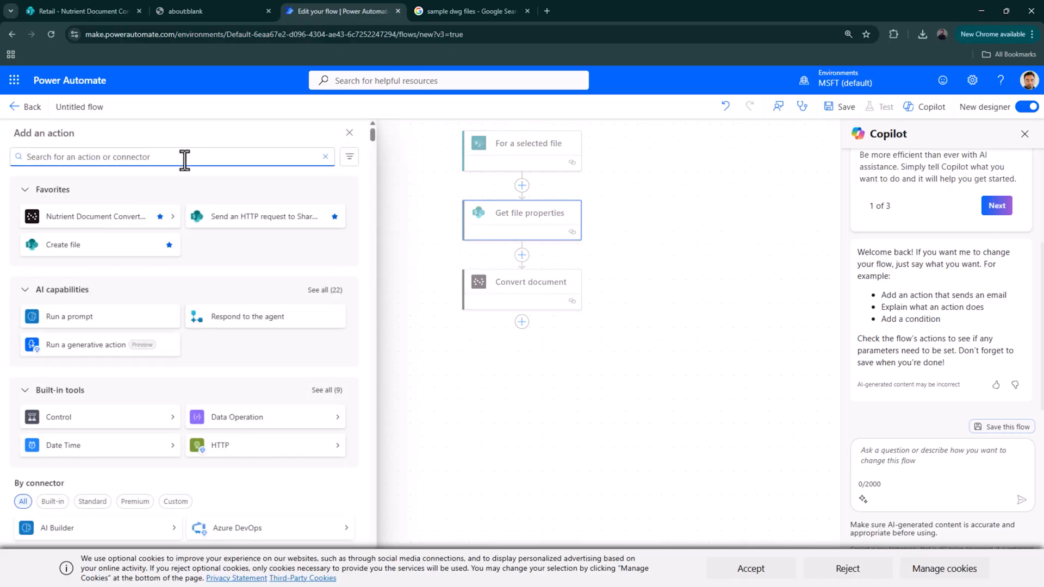
pyautogui.write('get file c')
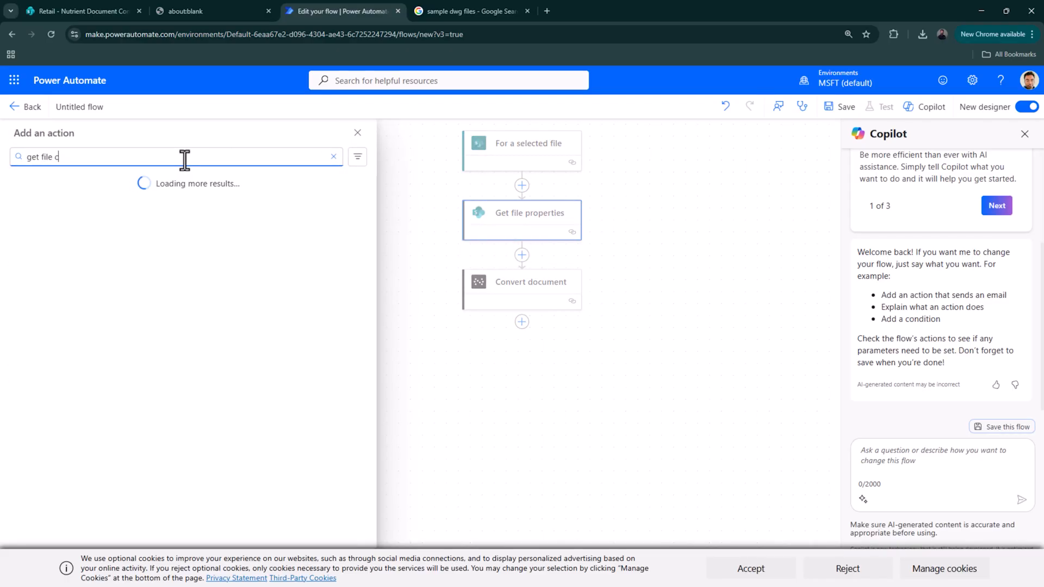
pyautogui.write('ontent')
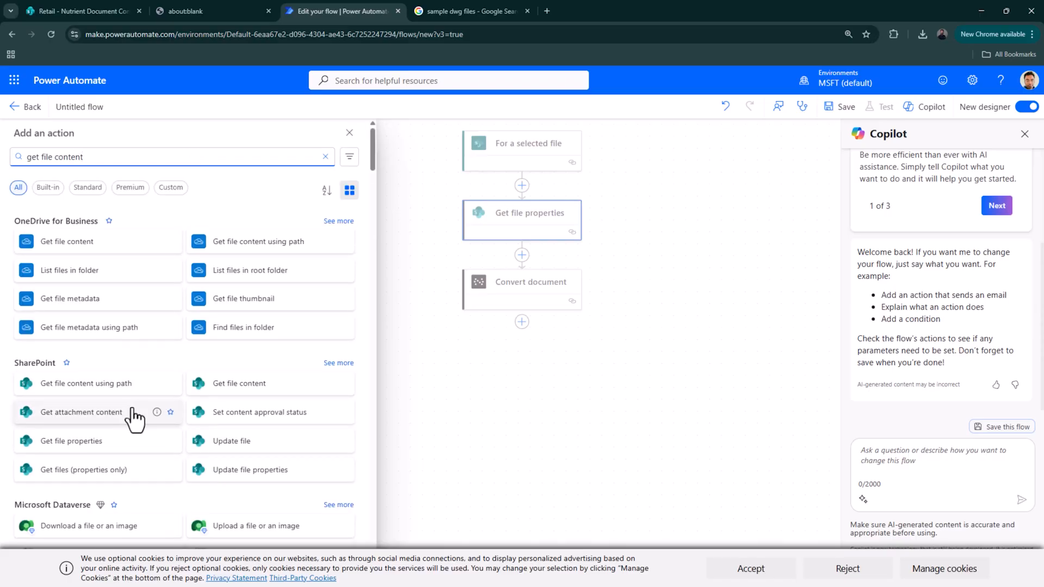
# - Add SharePoint Get file content on the Retail site with File Identifier set to Identifier
pyautogui.click(297, 388)
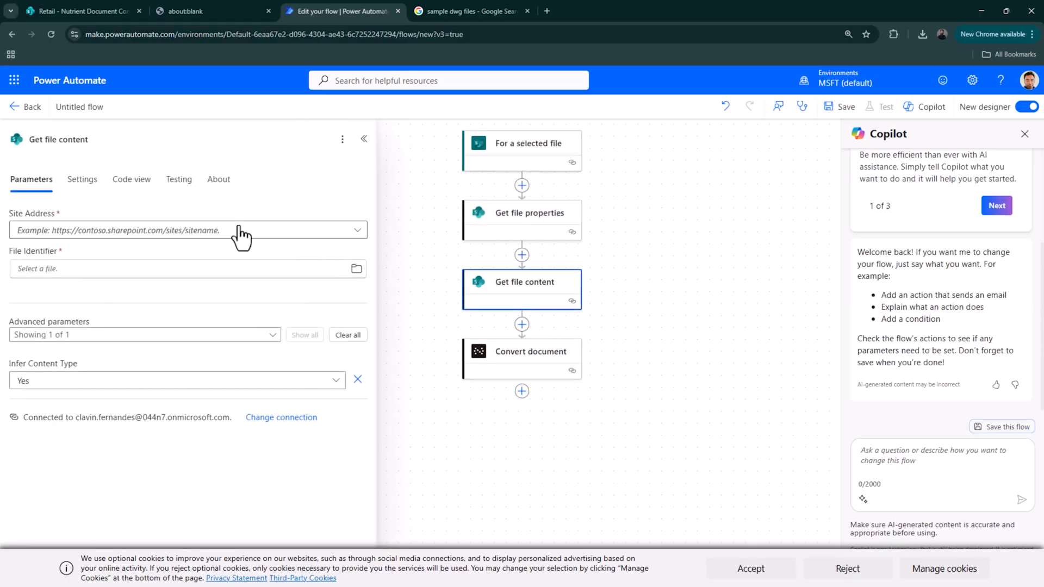
pyautogui.click(239, 230)
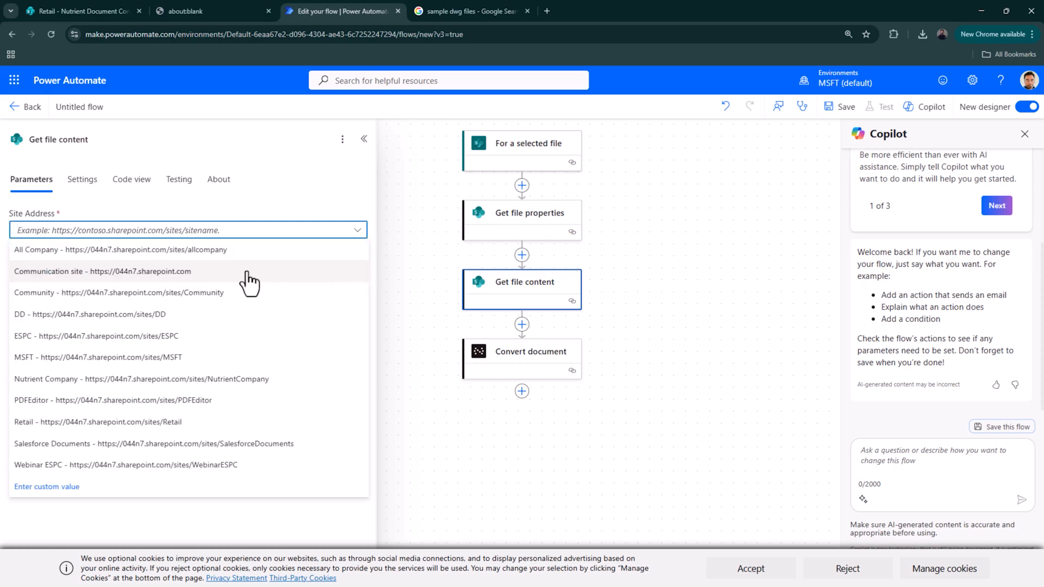
pyautogui.click(217, 422)
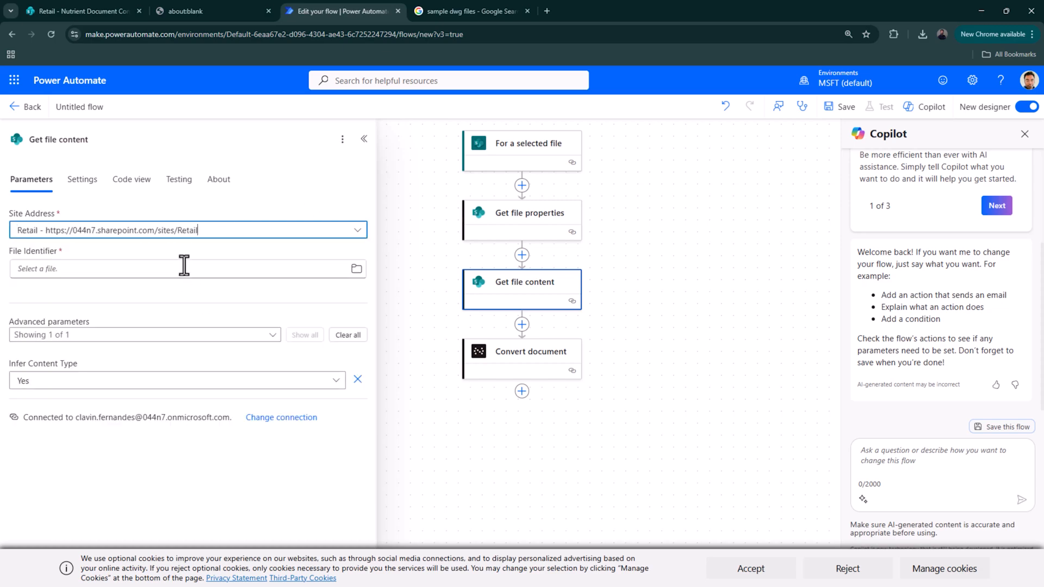
pyautogui.click(184, 267)
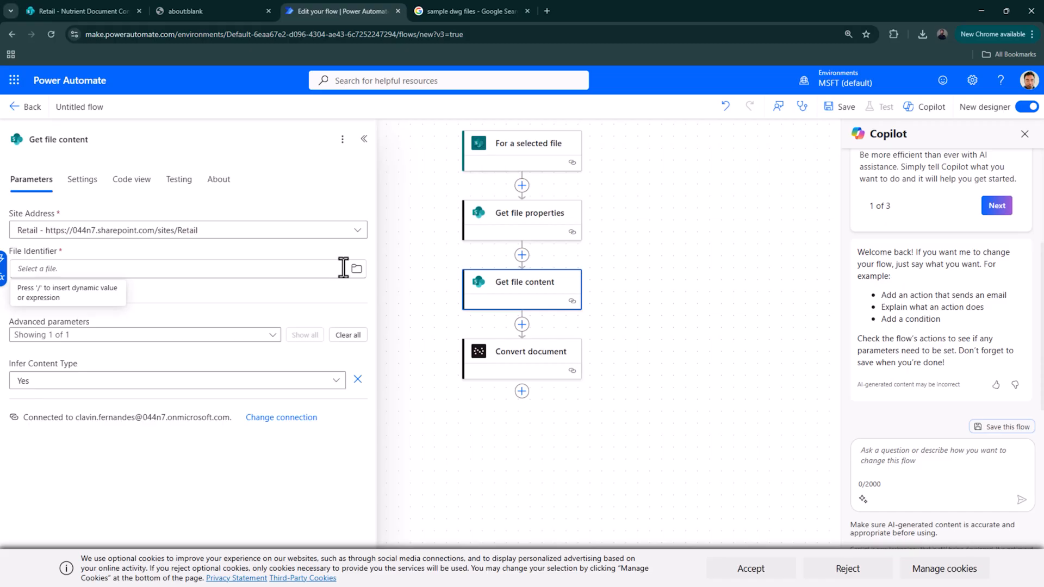
pyautogui.click(4, 260)
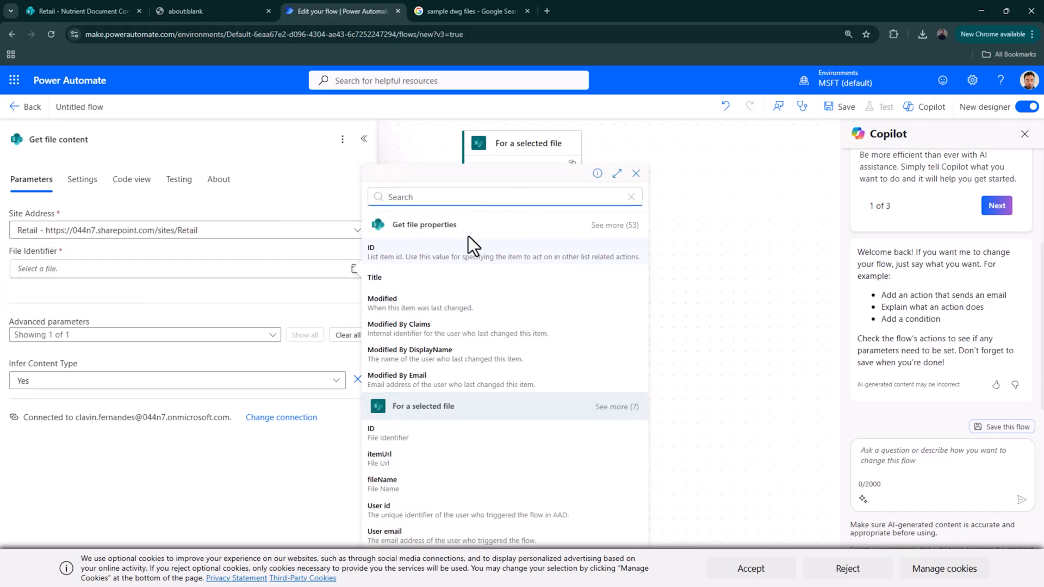
pyautogui.write('ide')
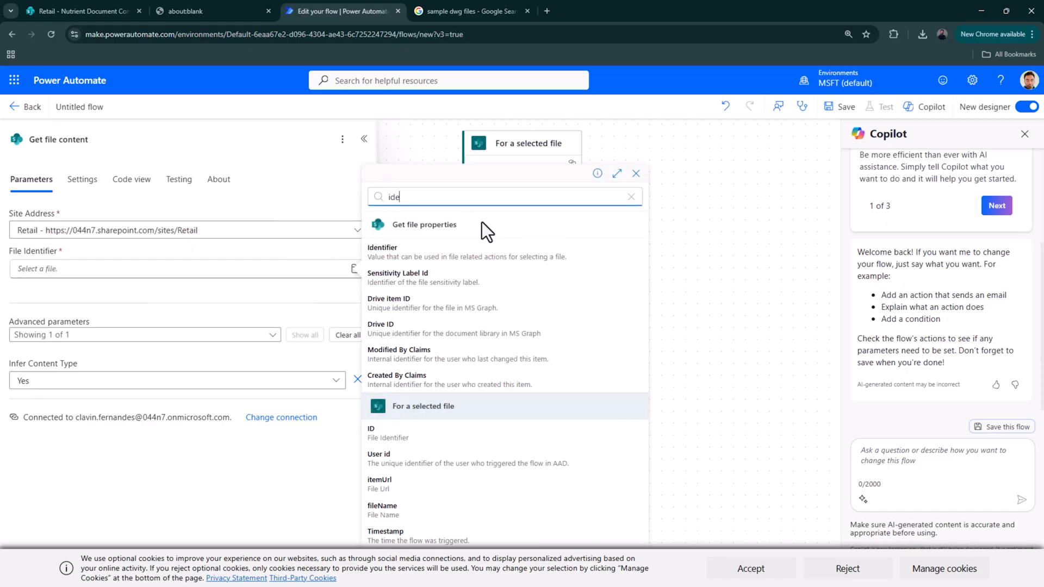
pyautogui.click(471, 253)
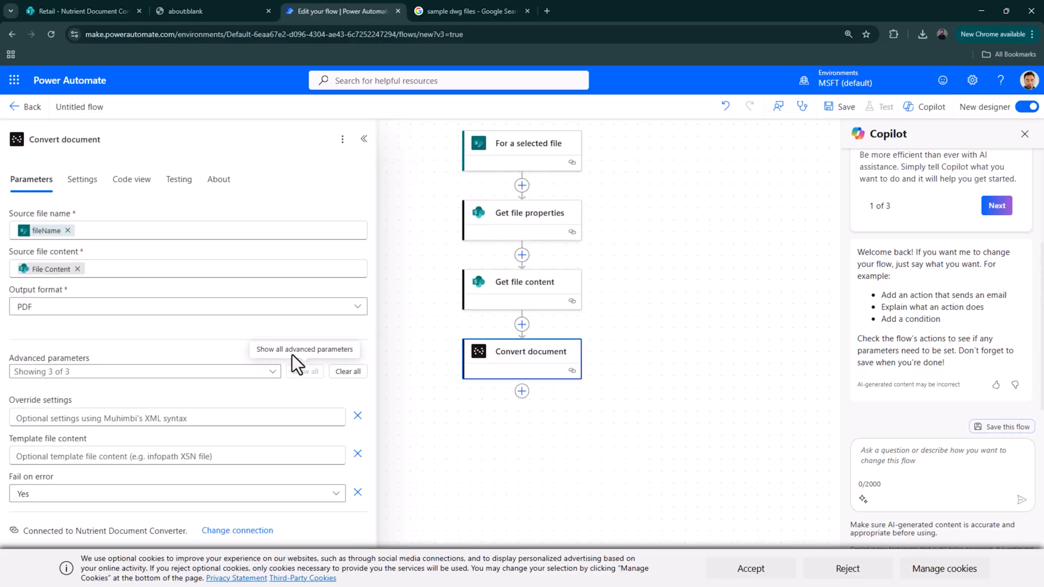
# - Clear Convert document's advanced parameters, keeping PDF as the output format
pyautogui.click(348, 372)
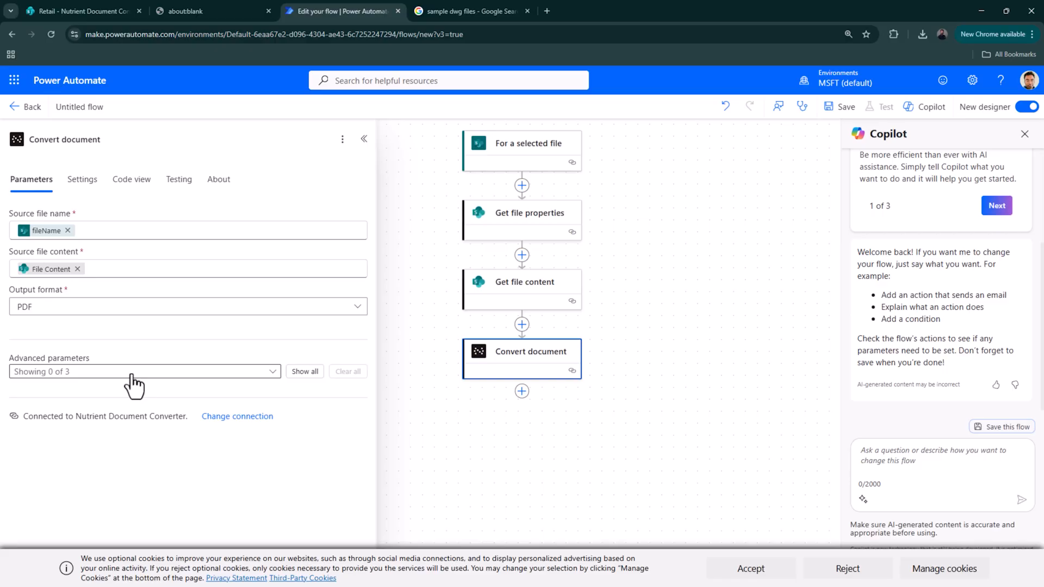
pyautogui.click(200, 307)
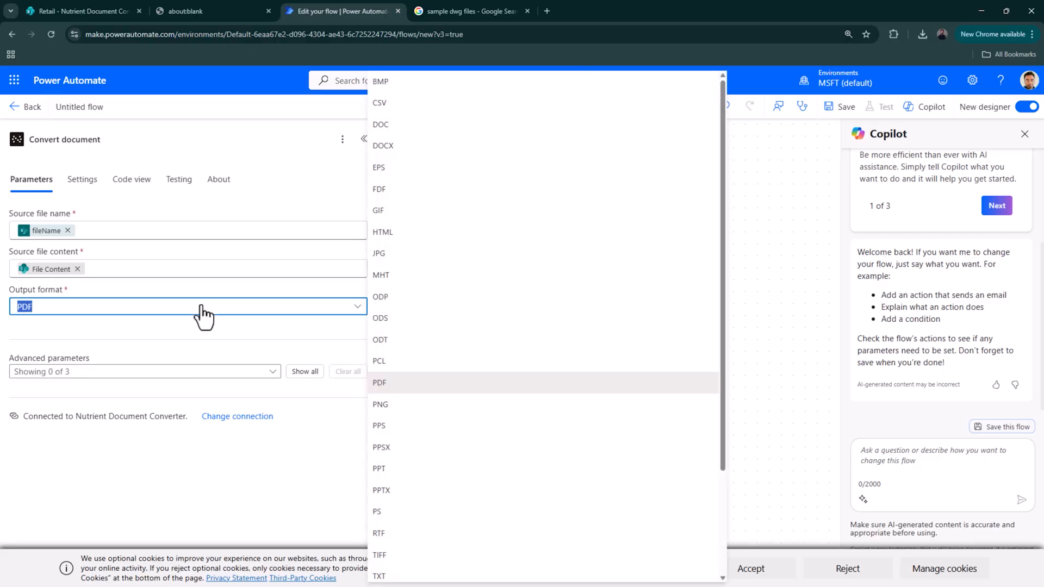
pyautogui.click(202, 307)
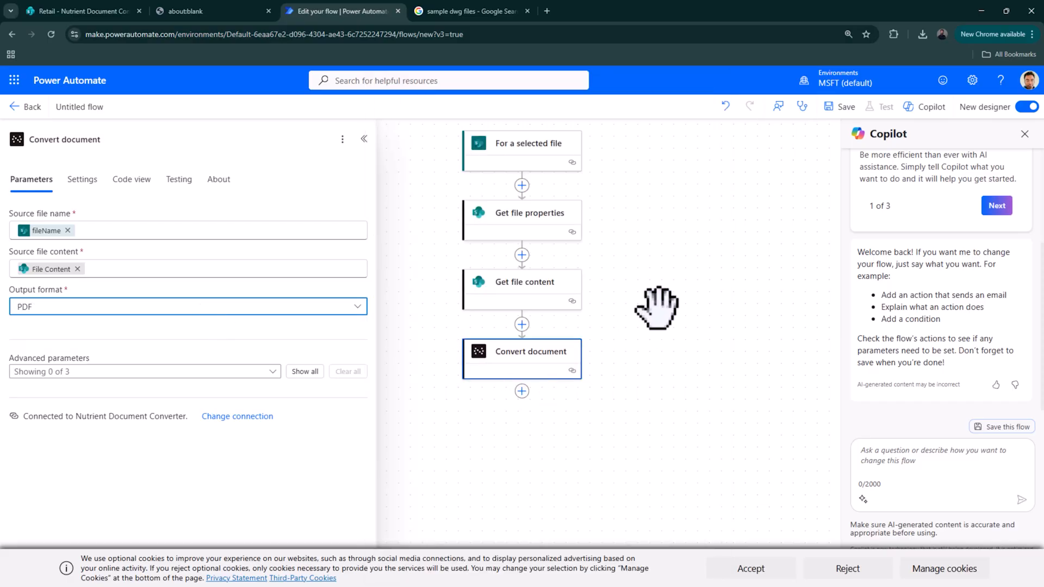
pyautogui.click(522, 391)
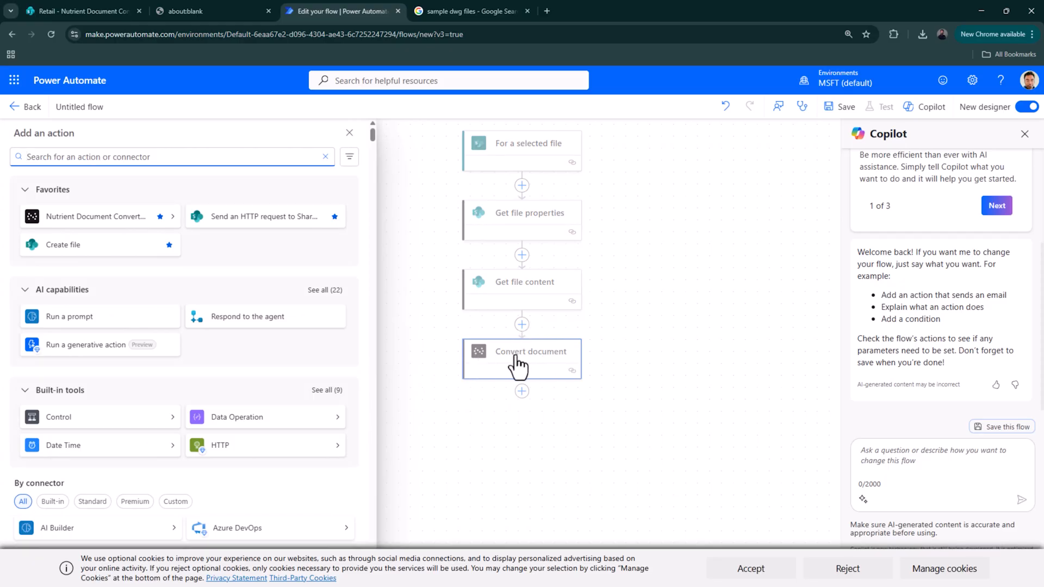
# - From the Nutrient Document Converter actions, add Add text watermark after Convert document
pyautogui.click(130, 217)
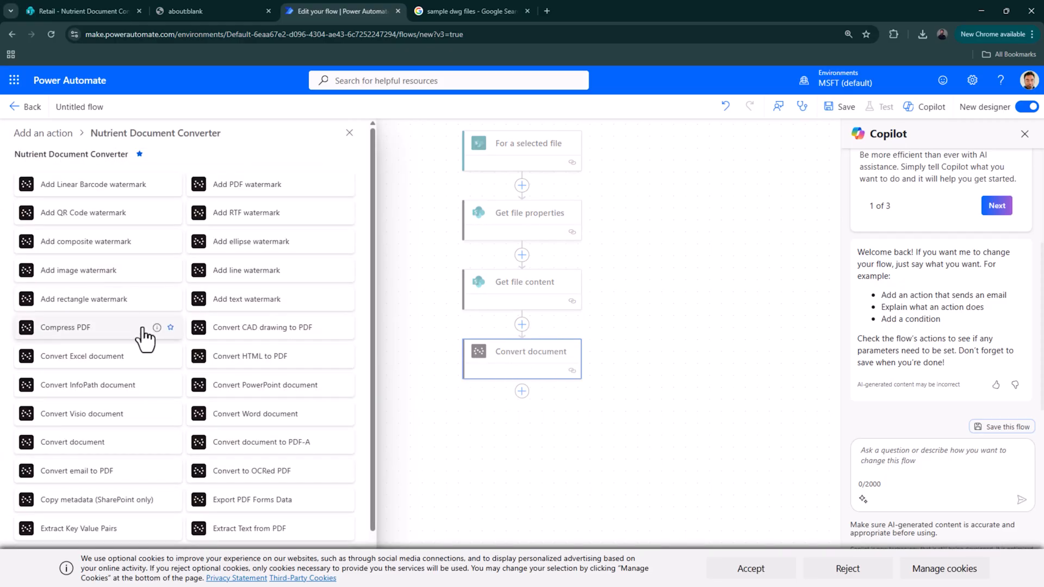
pyautogui.scroll(-1, 140, 332)
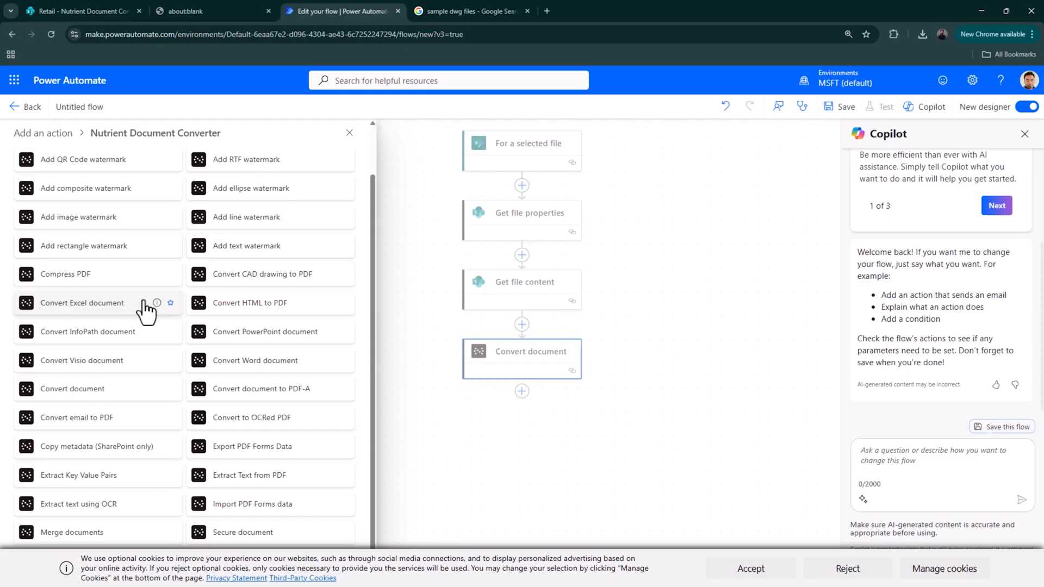
pyautogui.click(247, 245)
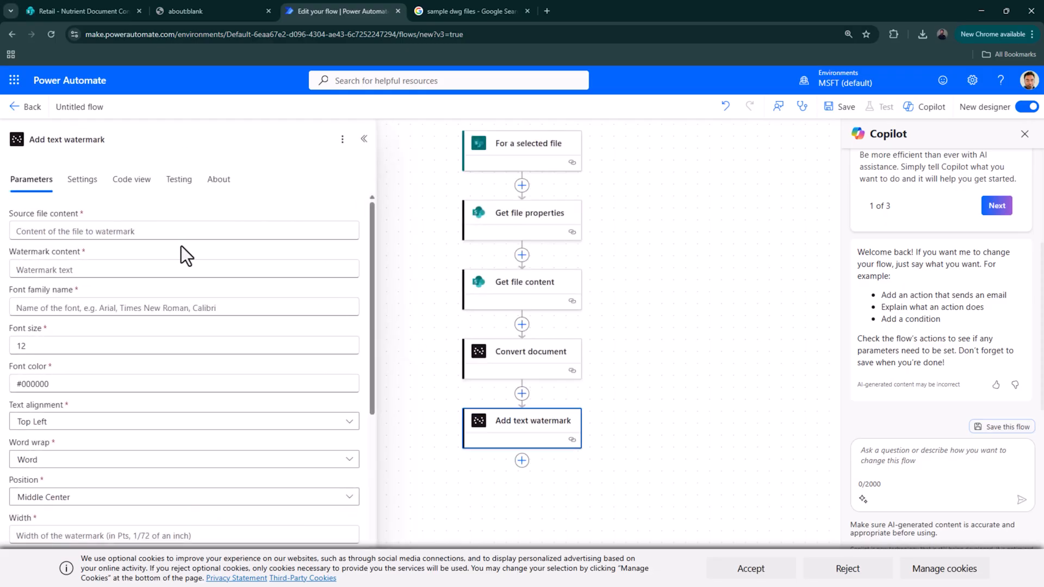
# - Use the converted file's content as the watermark step's source file
pyautogui.click(173, 232)
pyautogui.click(357, 228)
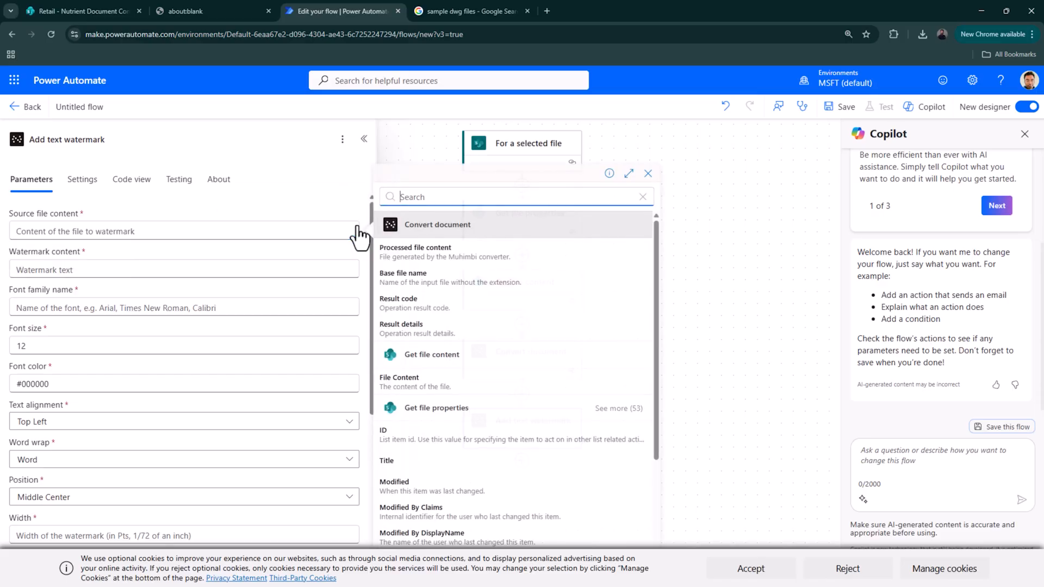
pyautogui.click(407, 254)
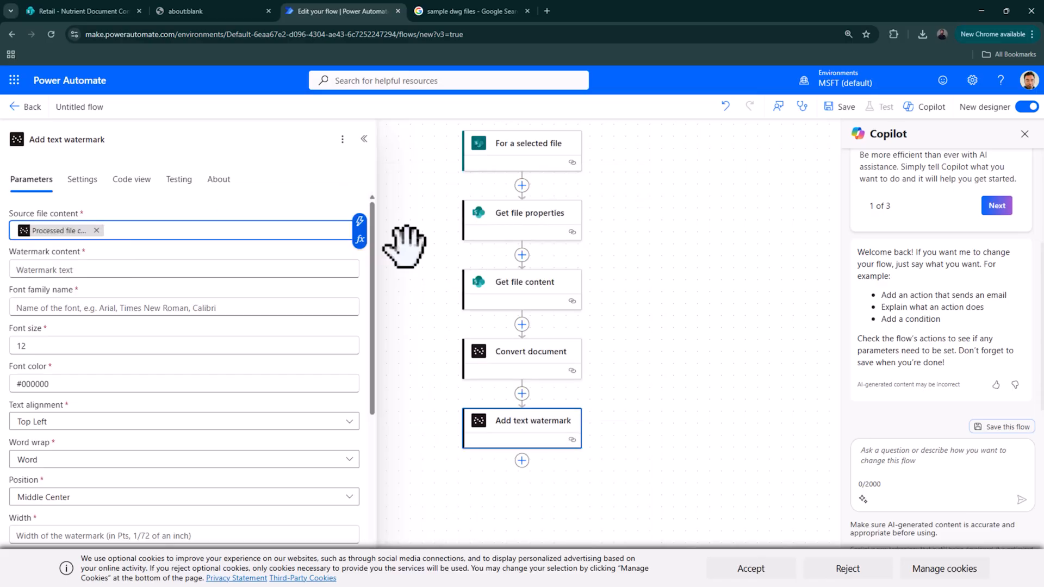
# - Enter watermark text 'CONFIDENTIAL - ' plus Modified By DisplayName and 'The document was last modified by'
pyautogui.click(263, 272)
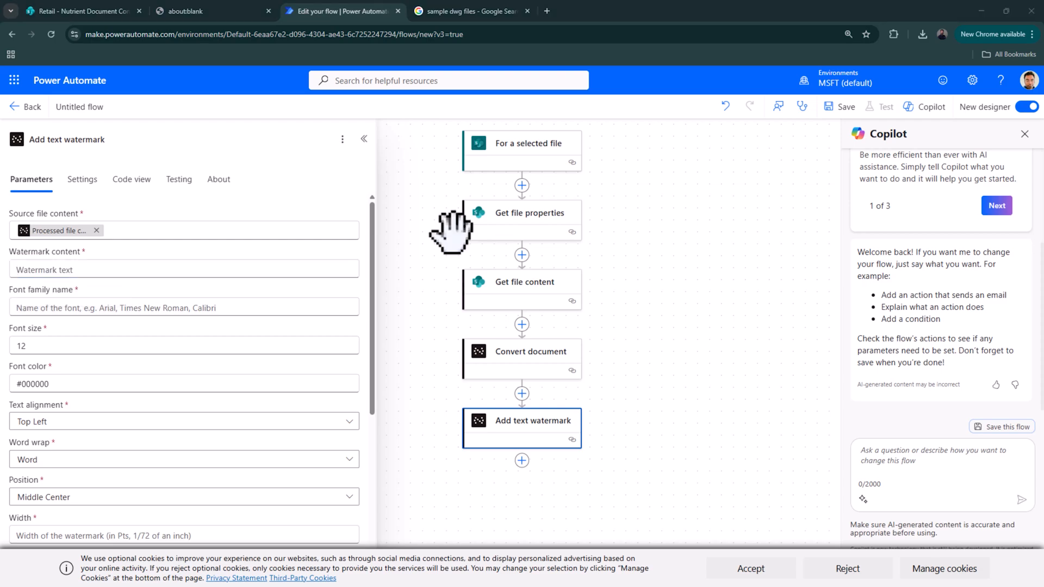
pyautogui.write('CONFIDENTIAL')
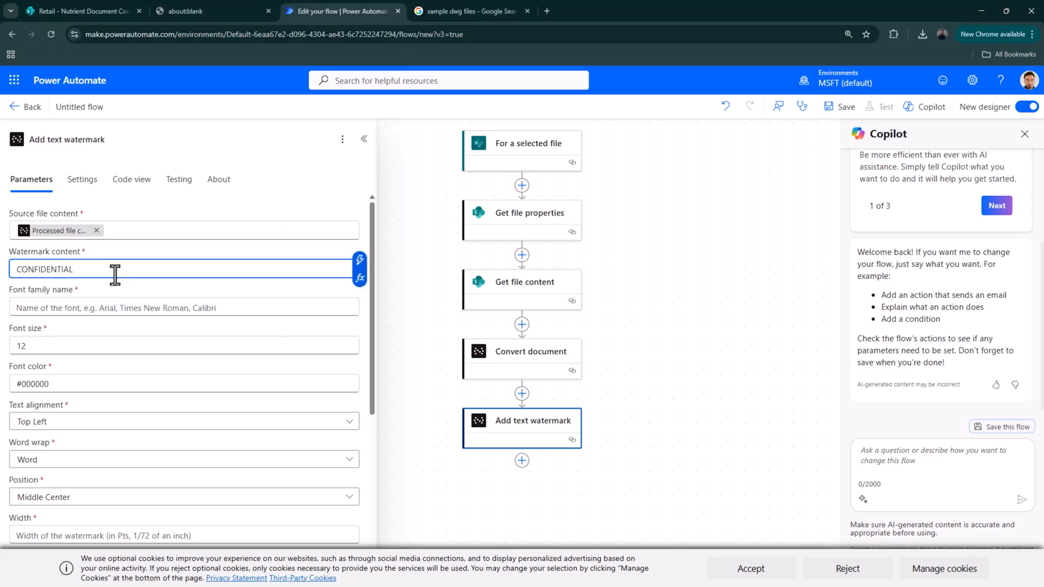
pyautogui.write('-')
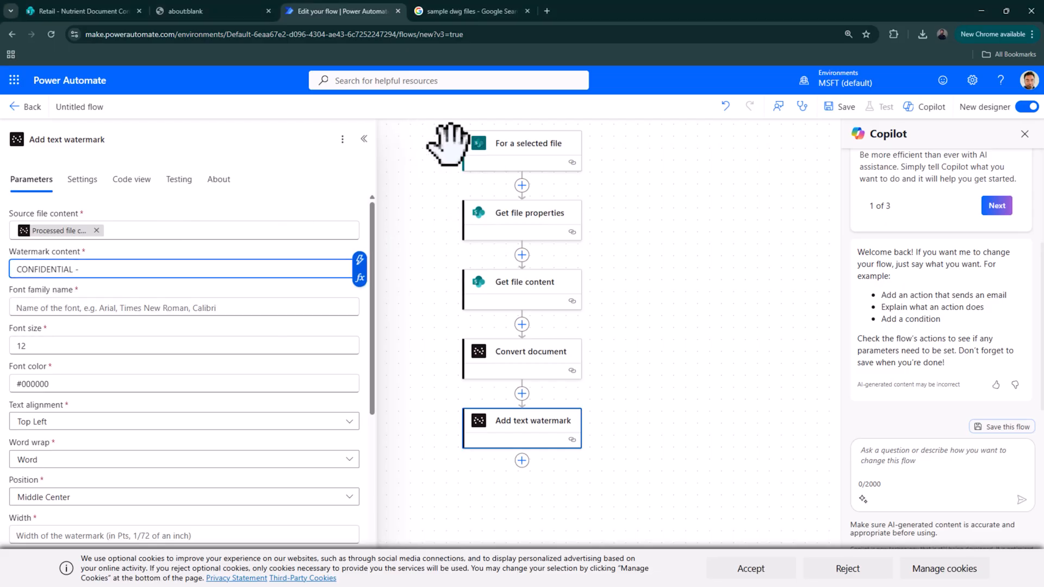
pyautogui.click(357, 263)
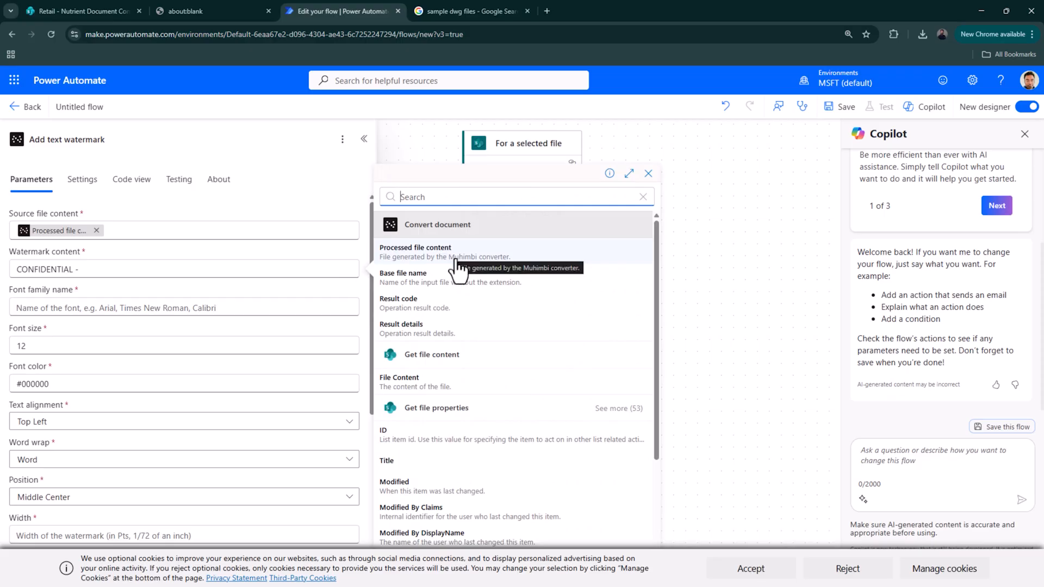
pyautogui.scroll(-2, 545, 403)
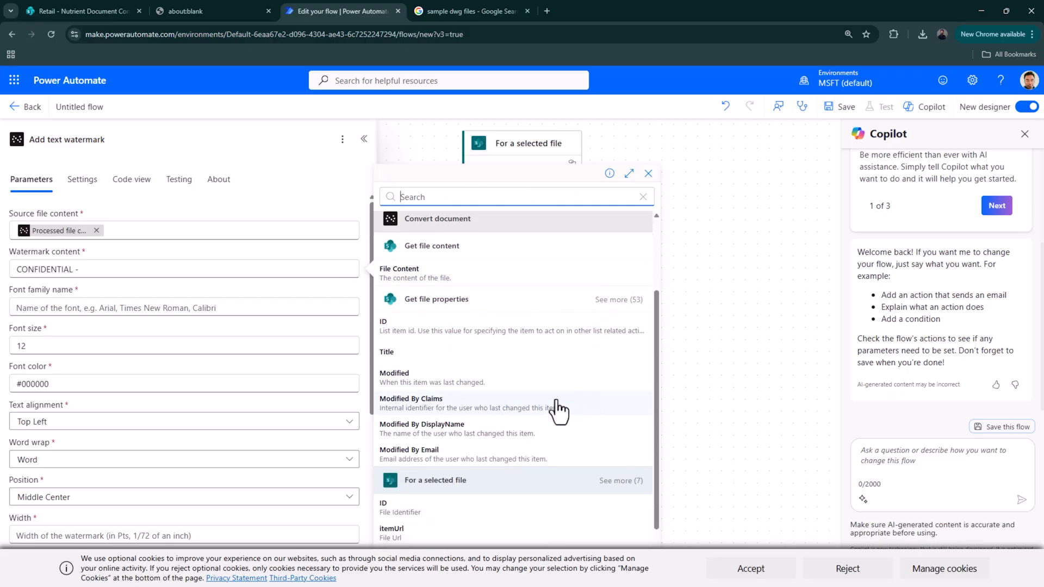
pyautogui.click(619, 301)
pyautogui.scroll(-2, 576, 443)
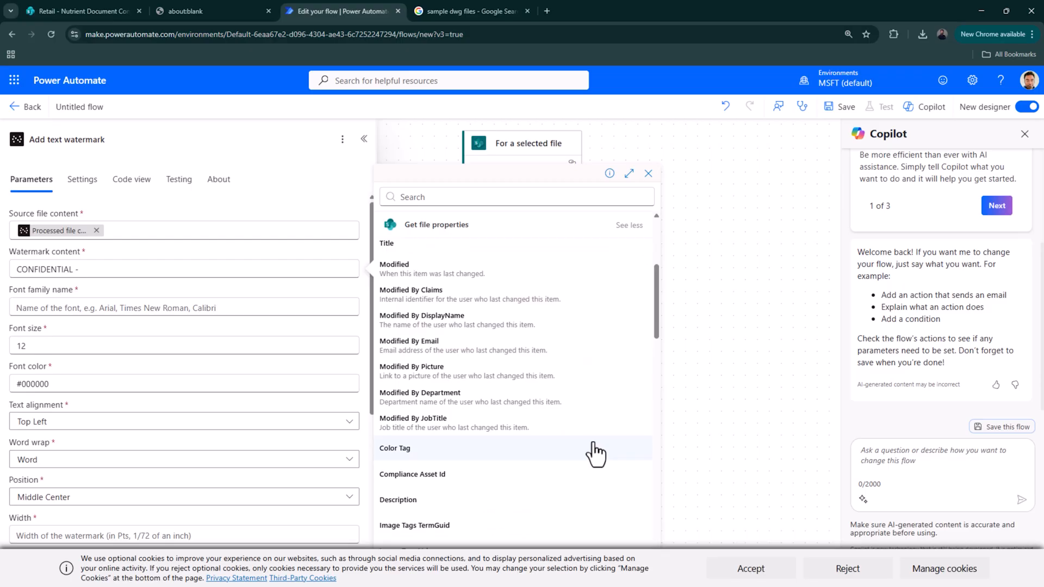
pyautogui.click(460, 321)
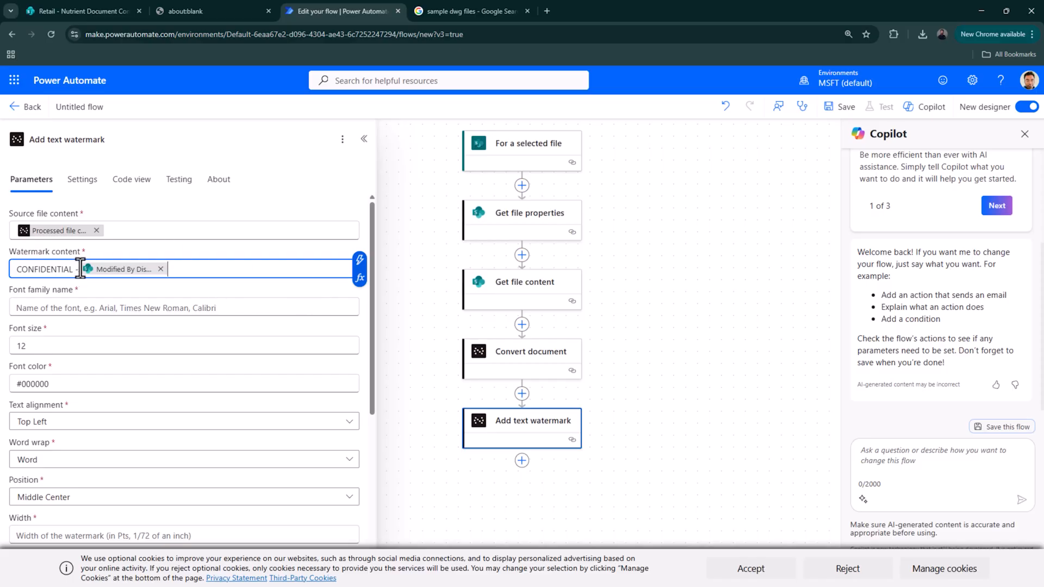
pyautogui.write('The document s')
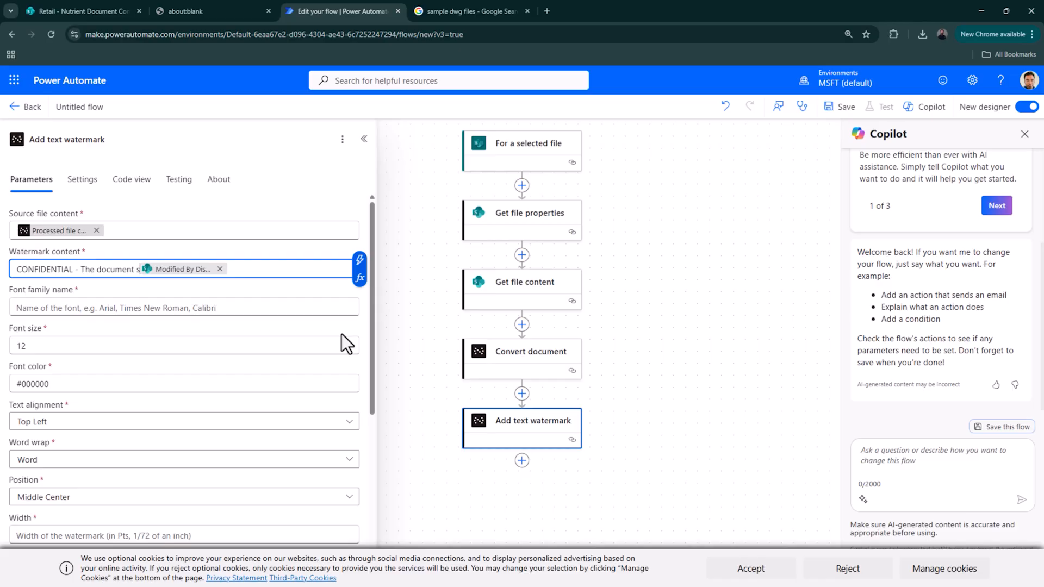
pyautogui.press('BackSpace')
pyautogui.write('was')
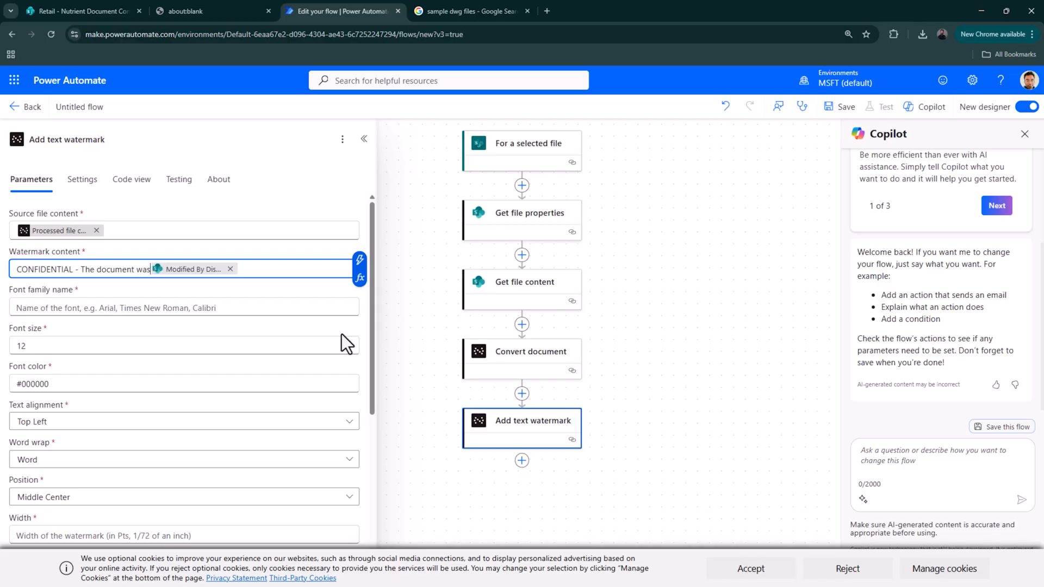
pyautogui.write(' tast ')
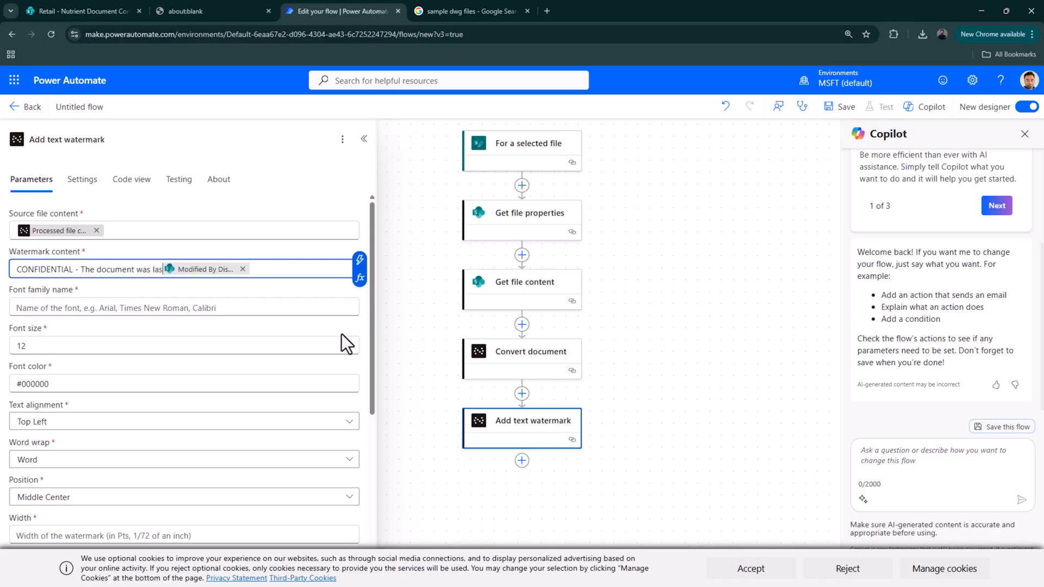
pyautogui.write('modifie')
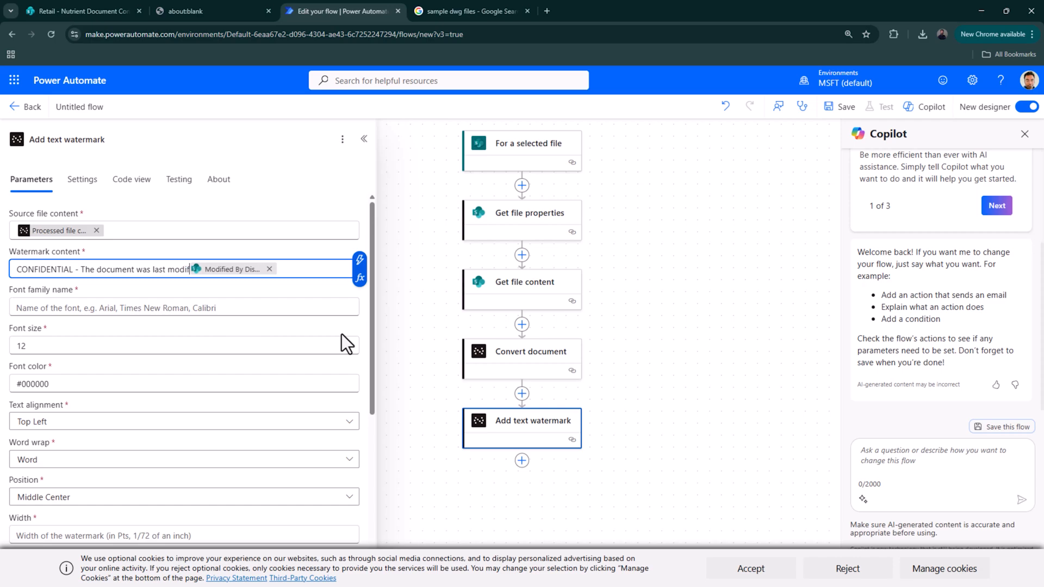
pyautogui.write('d by')
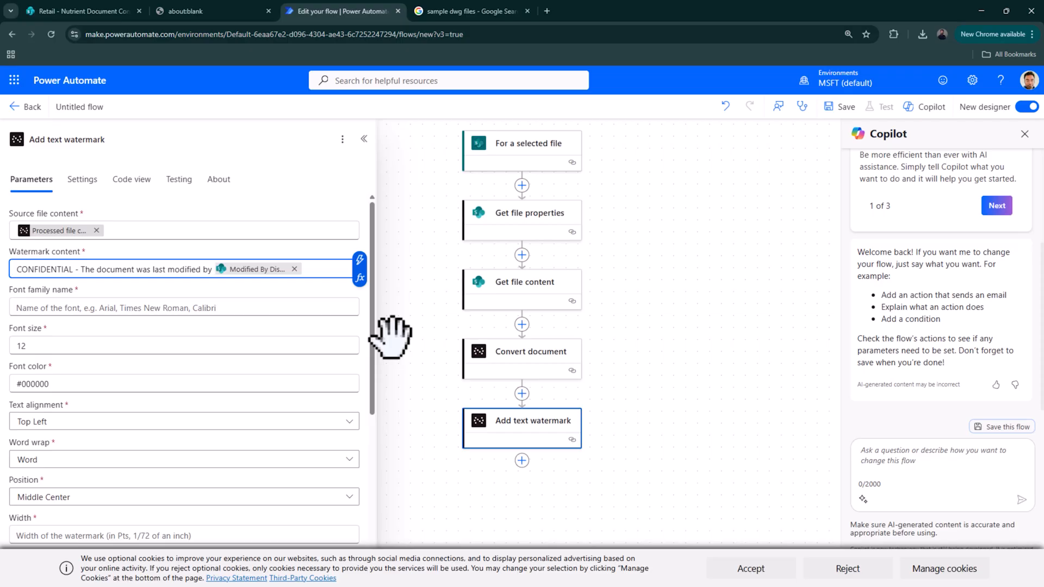
# - Set the watermark font to Arial, size 48, with Top Center text alignment
pyautogui.click(303, 307)
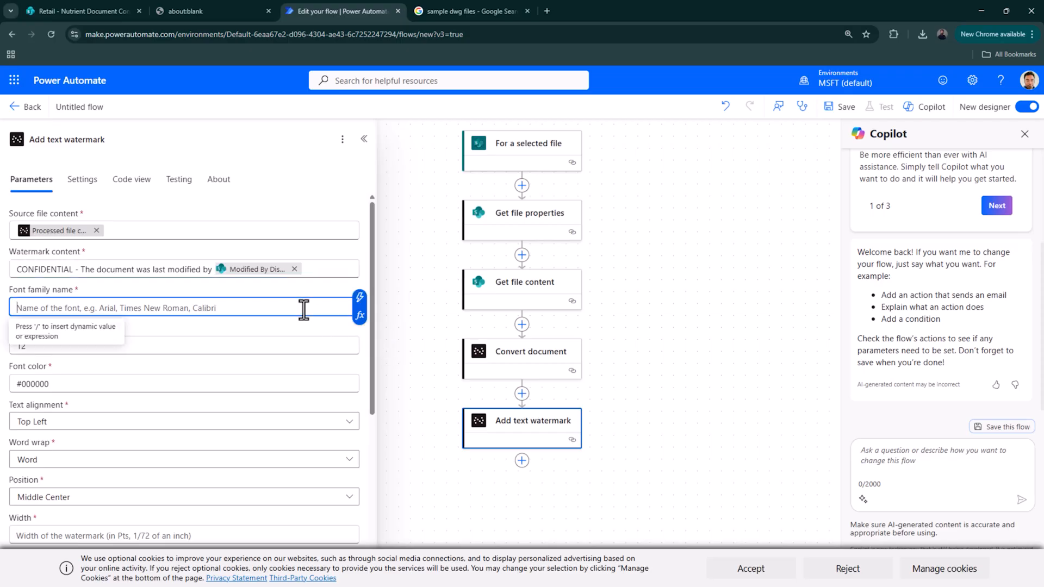
pyautogui.write('Arial')
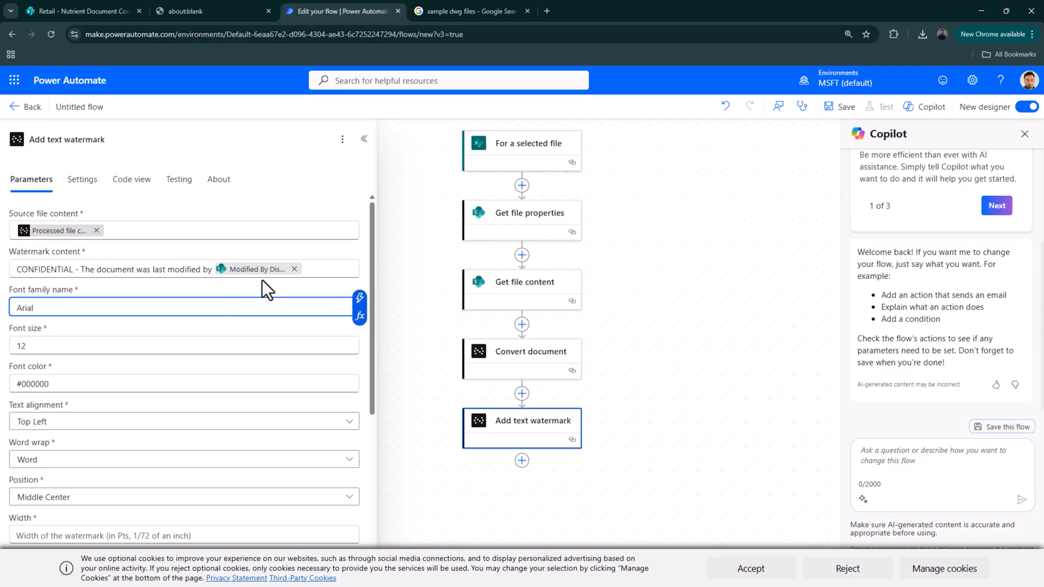
pyautogui.press('Tab')
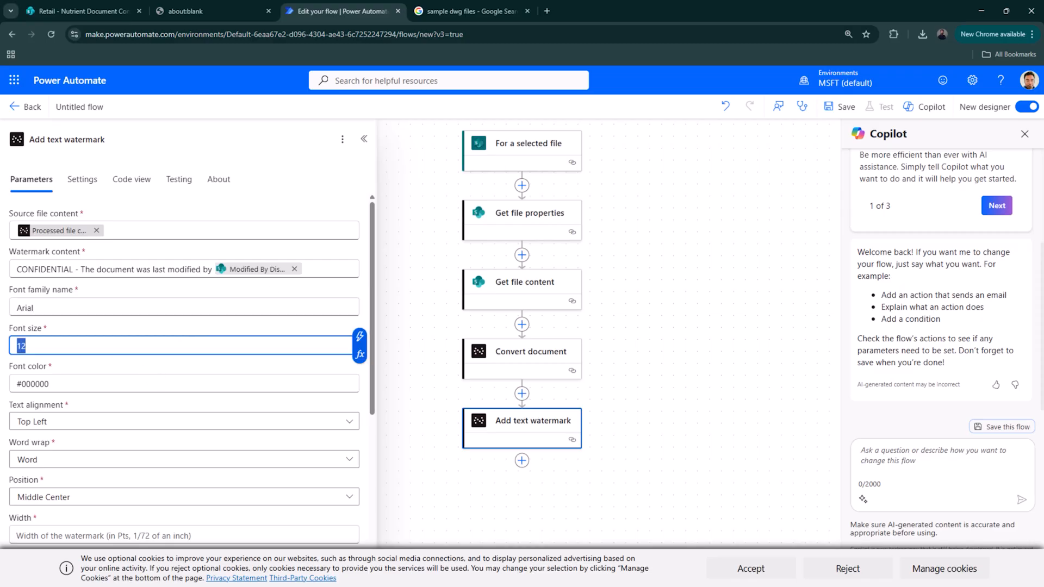
pyautogui.write('48')
pyautogui.scroll(-1, 71, 384)
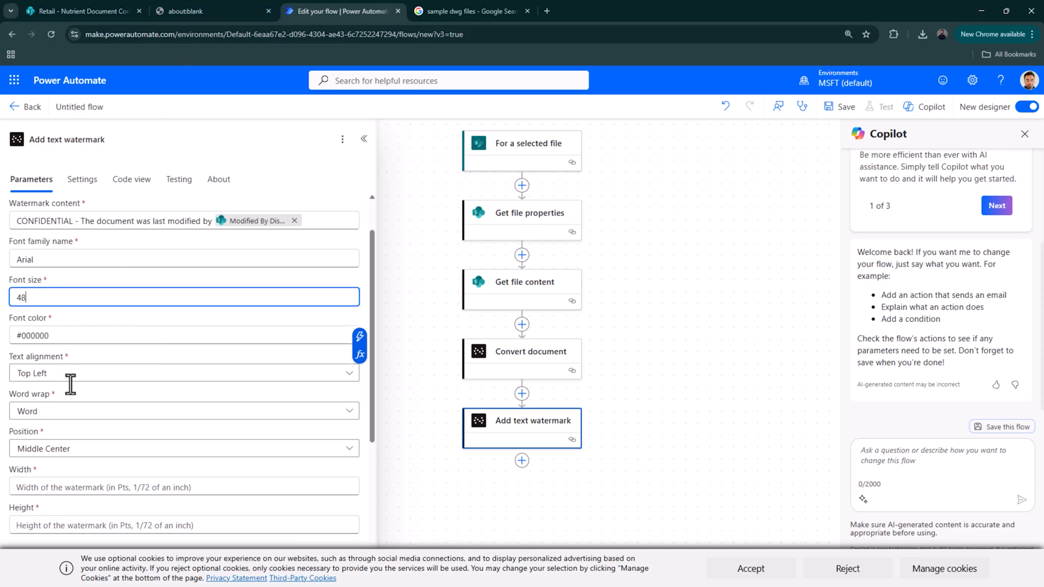
pyautogui.click(70, 372)
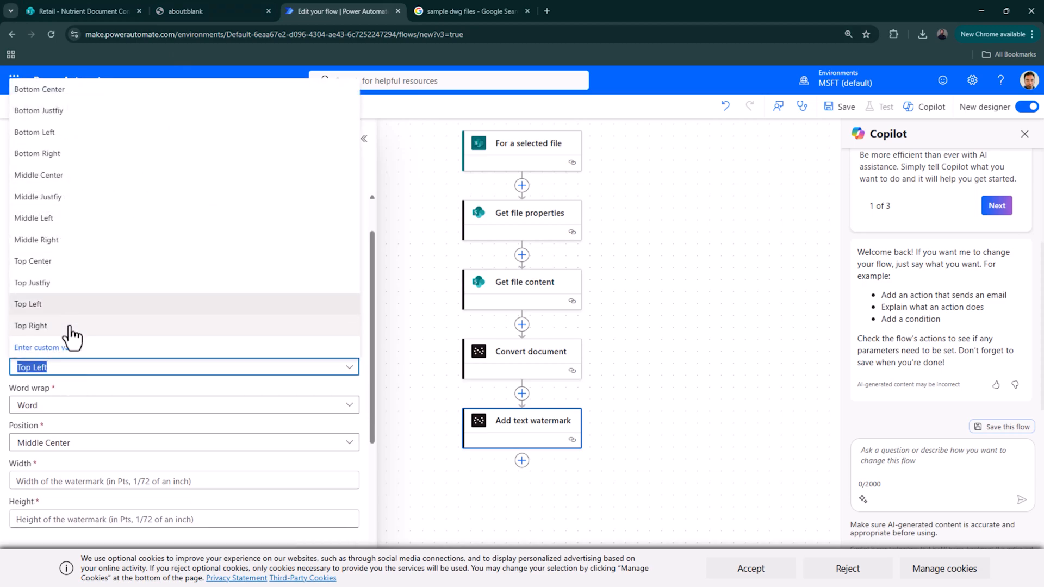
pyautogui.click(66, 262)
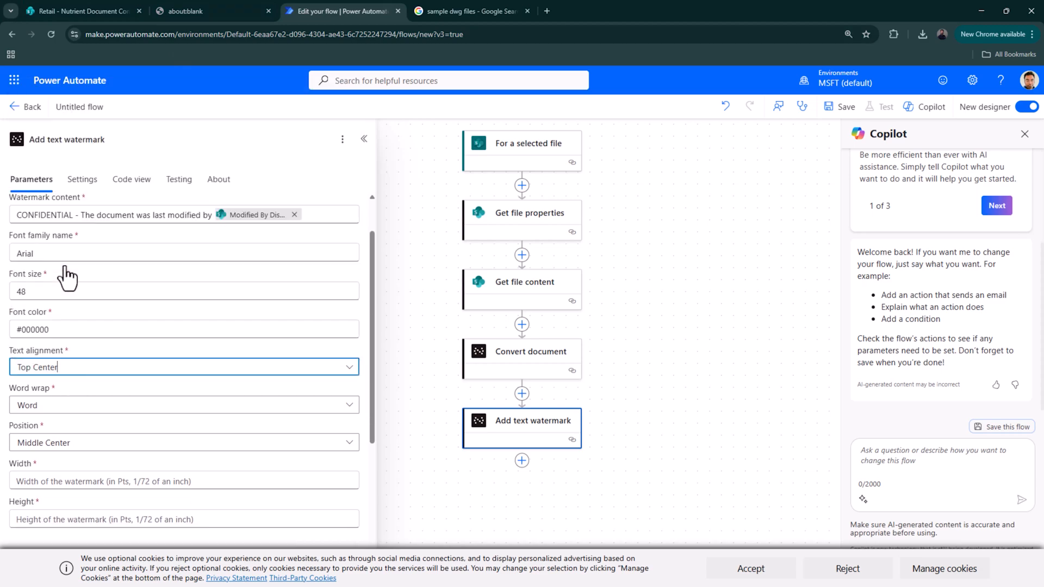
# - Set the watermark width and height to 600
pyautogui.scroll(-3, 126, 418)
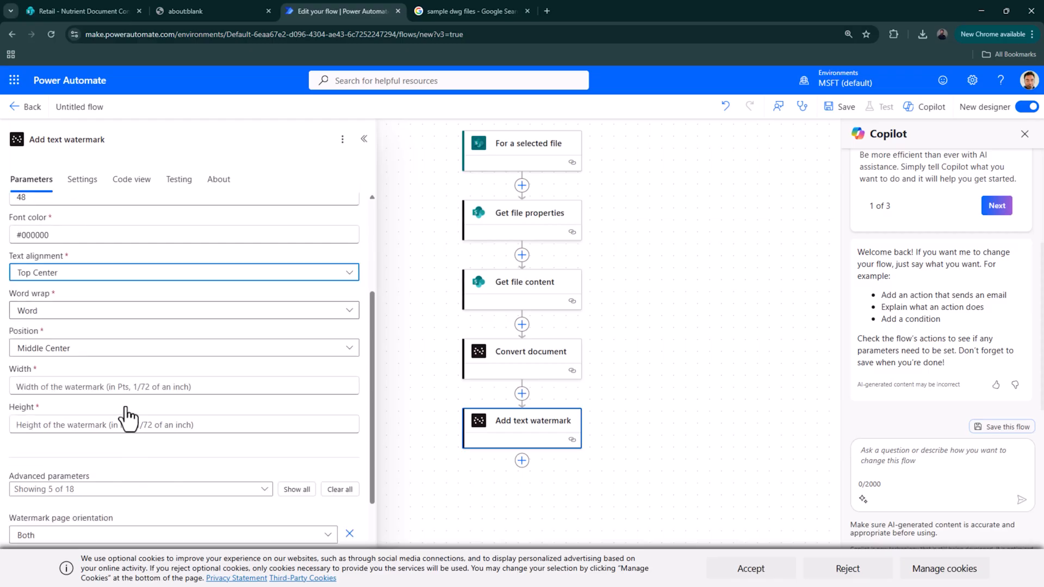
pyautogui.click(99, 318)
pyautogui.write('500')
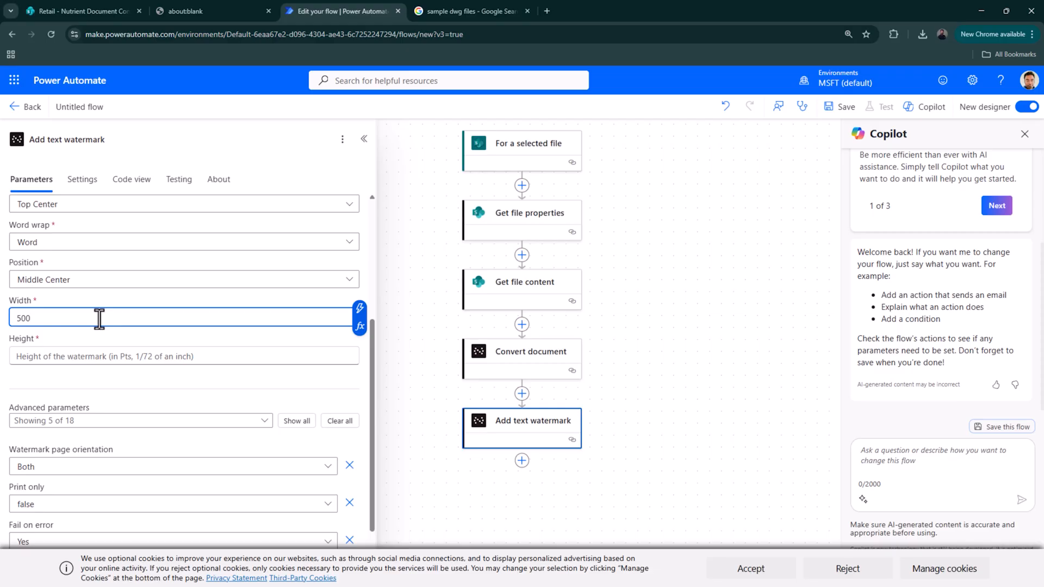
pyautogui.press('BackSpace')
pyautogui.press('BackSpace')
pyautogui.press('BackSpace')
pyautogui.write('600')
pyautogui.click(112, 357)
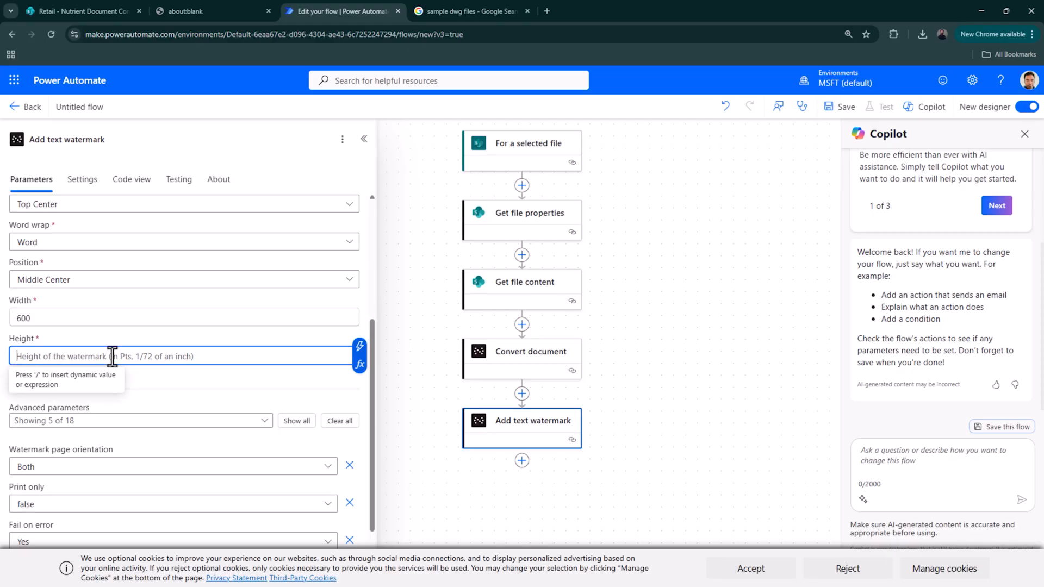
pyautogui.write('6000')
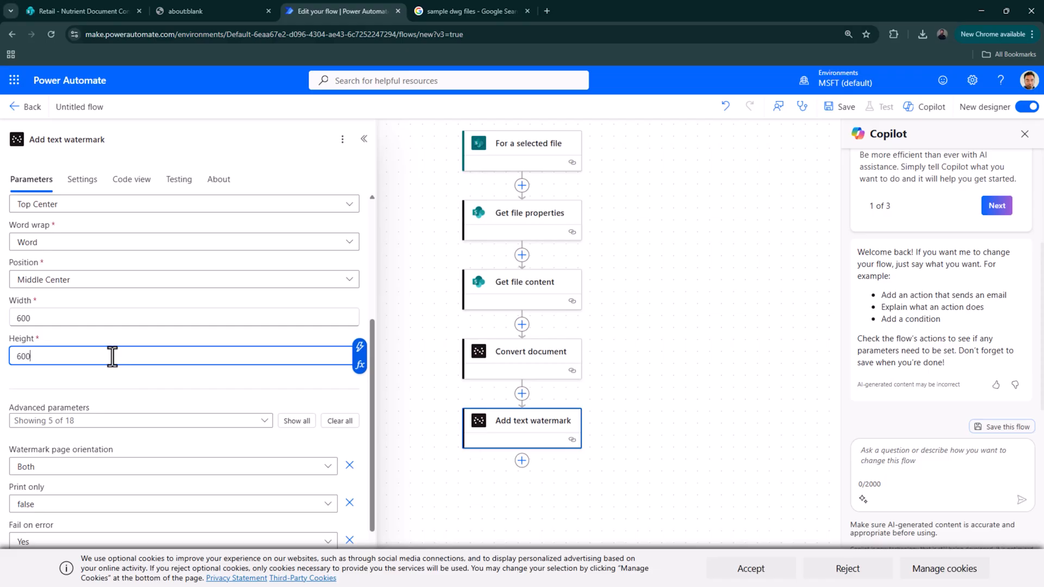
pyautogui.scroll(-2, 125, 367)
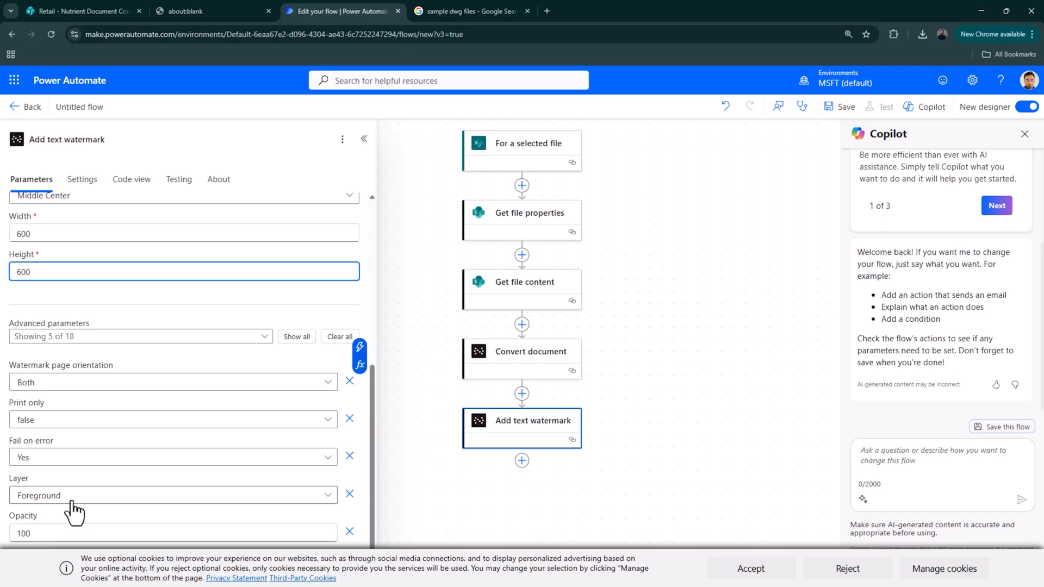
# - Keep the watermark on the Foreground layer and lower its opacity from 100 to 60
pyautogui.moveTo(32, 533); pyautogui.dragTo(20, 533)
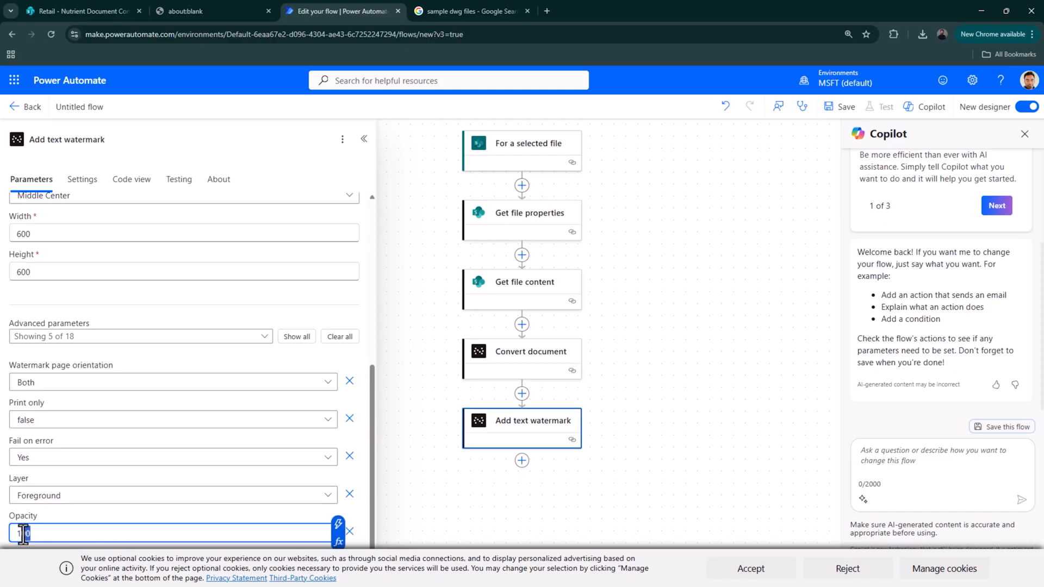
pyautogui.click(66, 503)
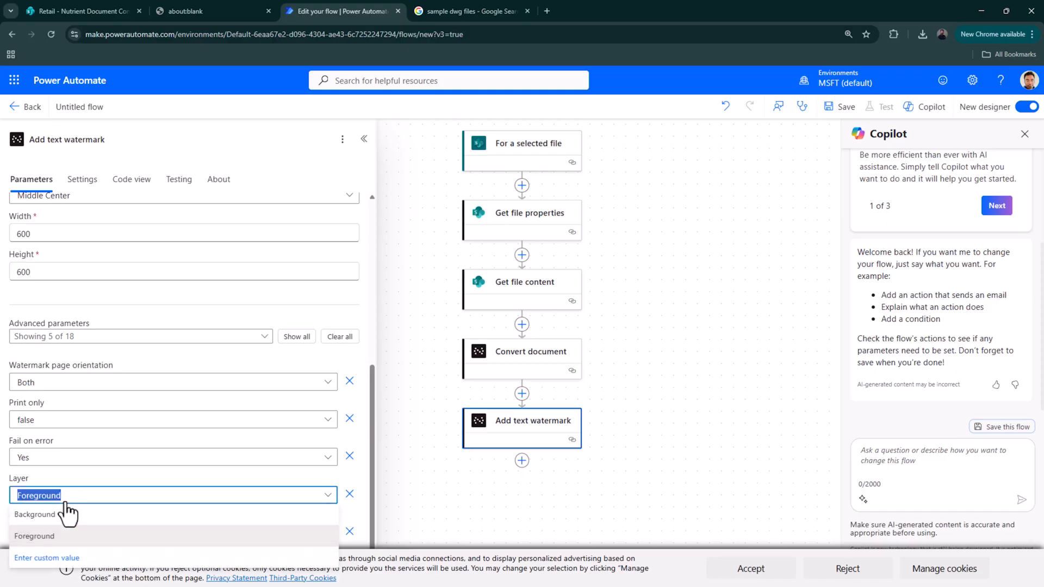
pyautogui.click(66, 502)
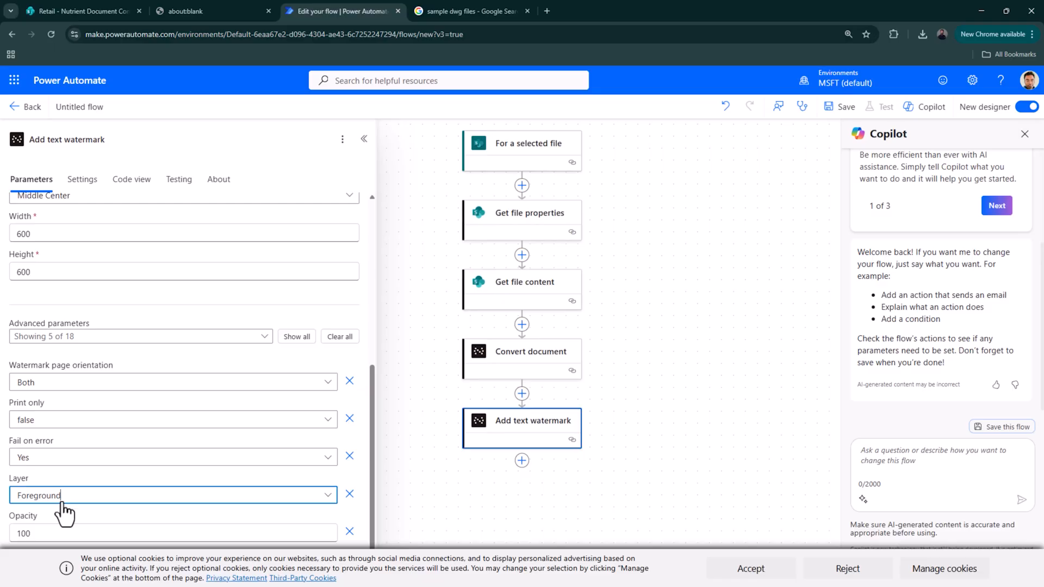
pyautogui.doubleClick(60, 533)
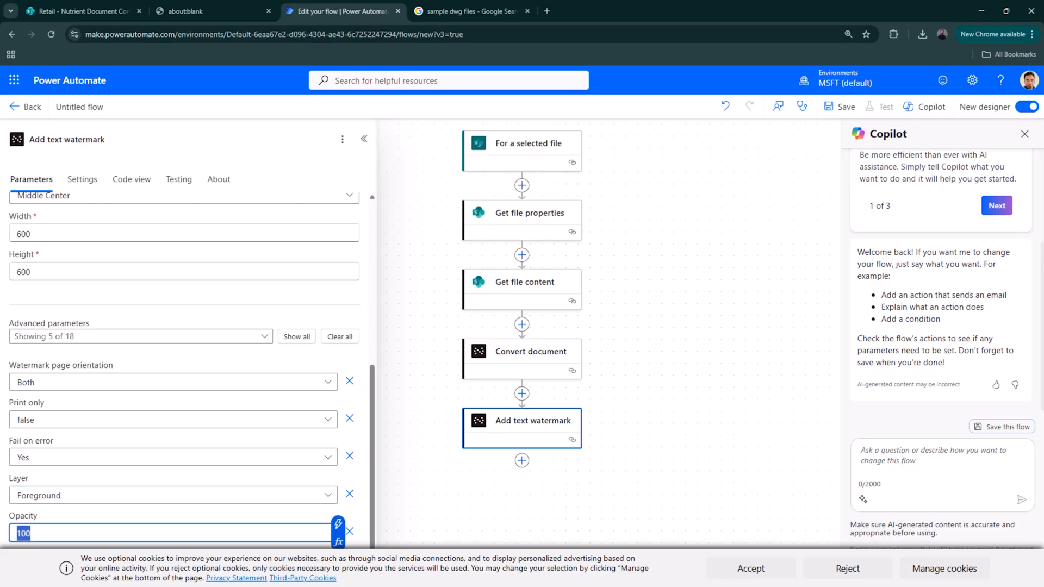
pyautogui.press('BackSpace')
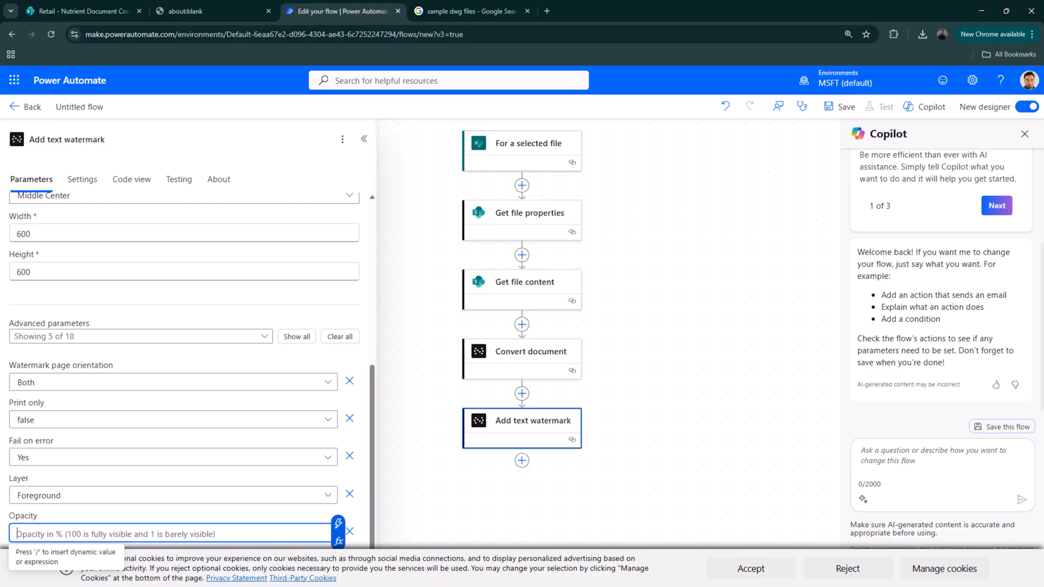
pyautogui.write('60')
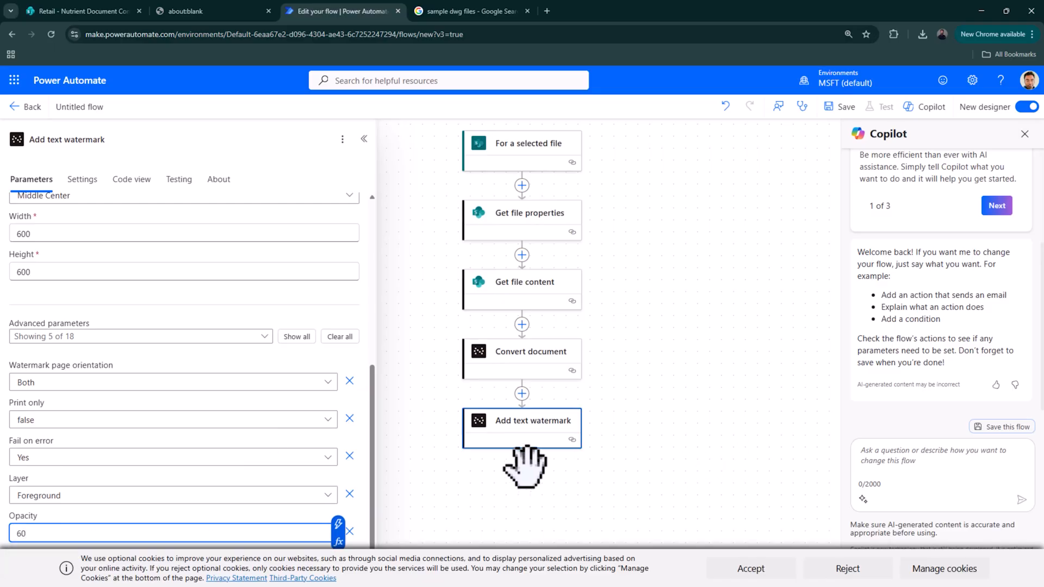
pyautogui.click(521, 461)
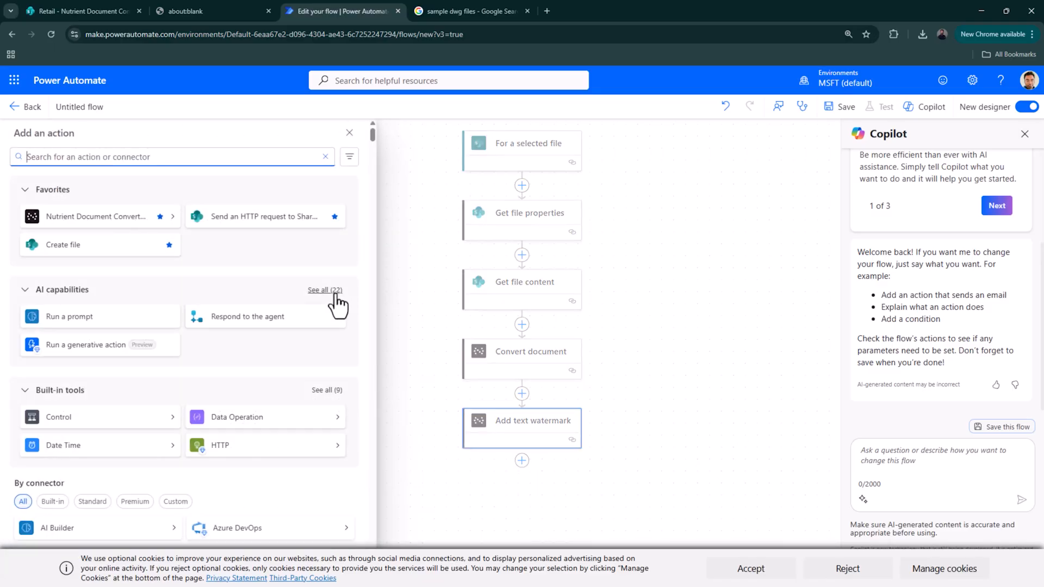
# - Add a Nutrient Document Converter Secure document step directly after Add text watermark
pyautogui.click(152, 216)
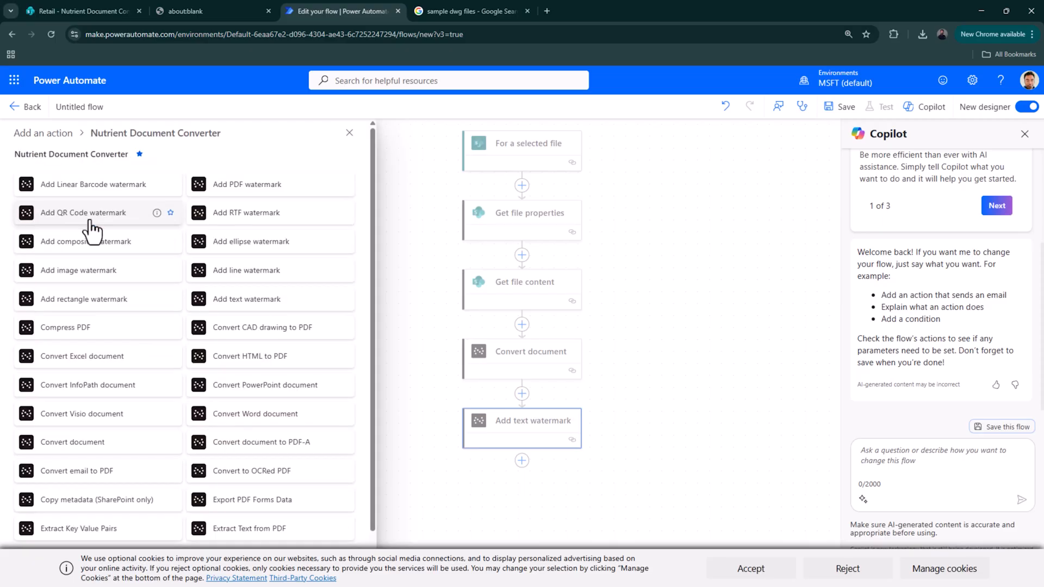
pyautogui.scroll(-1, 175, 386)
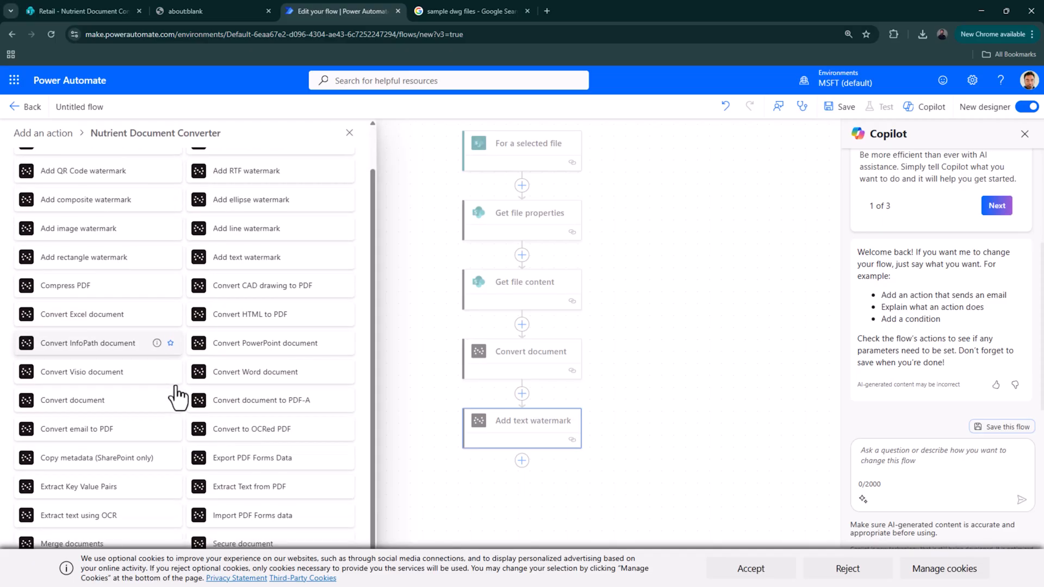
pyautogui.click(226, 532)
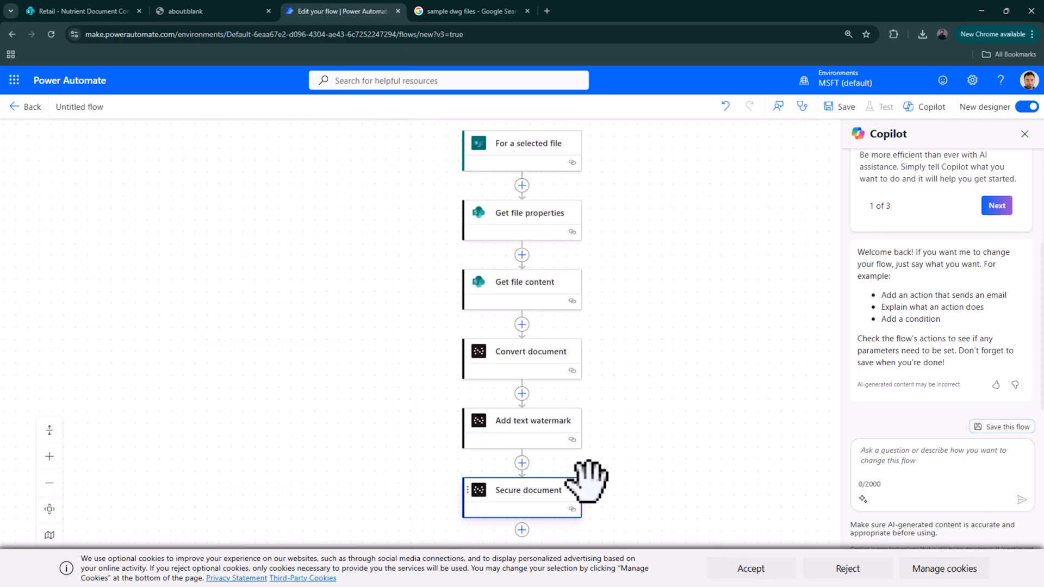
pyautogui.click(138, 229)
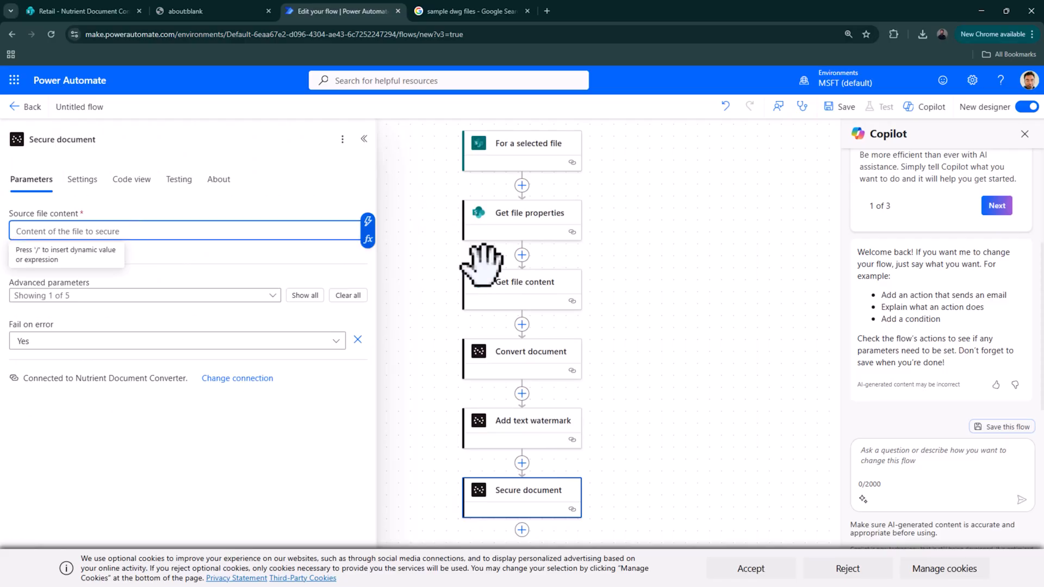
pyautogui.click(530, 424)
# - Reveal all advanced parameters of the Add text watermark step
pyautogui.scroll(-5, 75, 342)
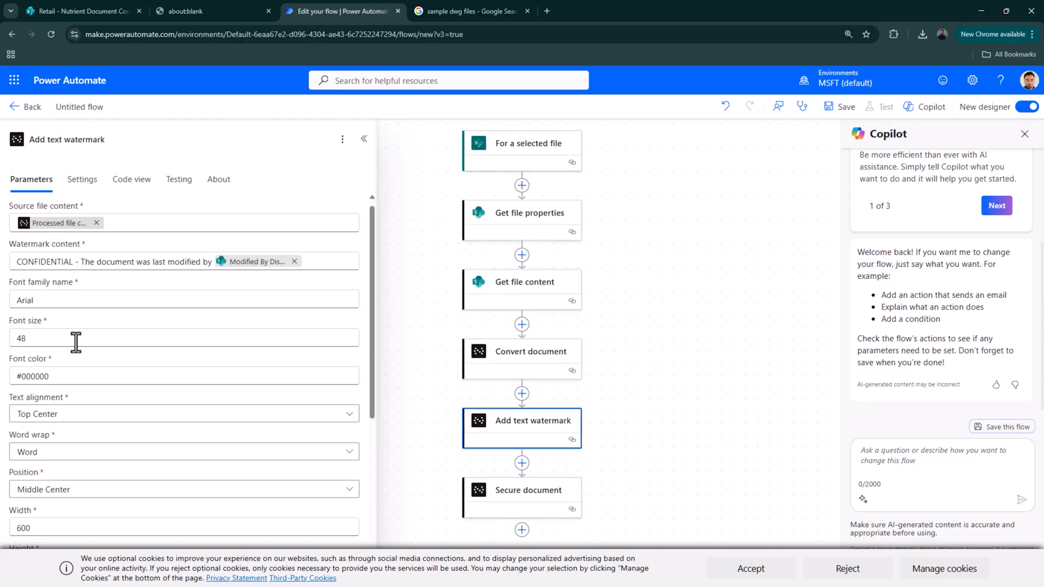
pyautogui.scroll(-2, 121, 397)
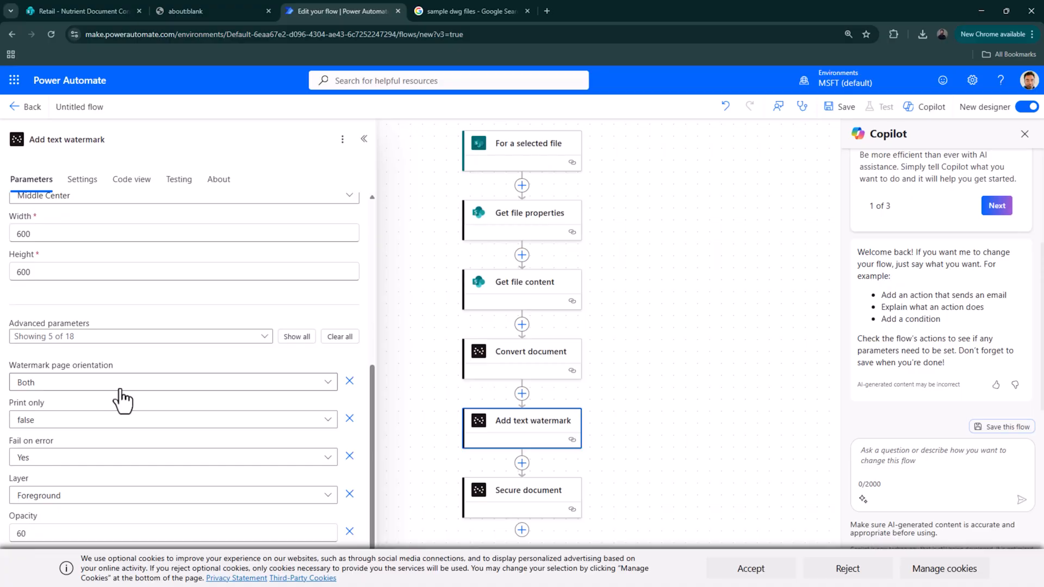
pyautogui.scroll(5, 122, 397)
pyautogui.scroll(2, 121, 398)
pyautogui.scroll(-5, 118, 392)
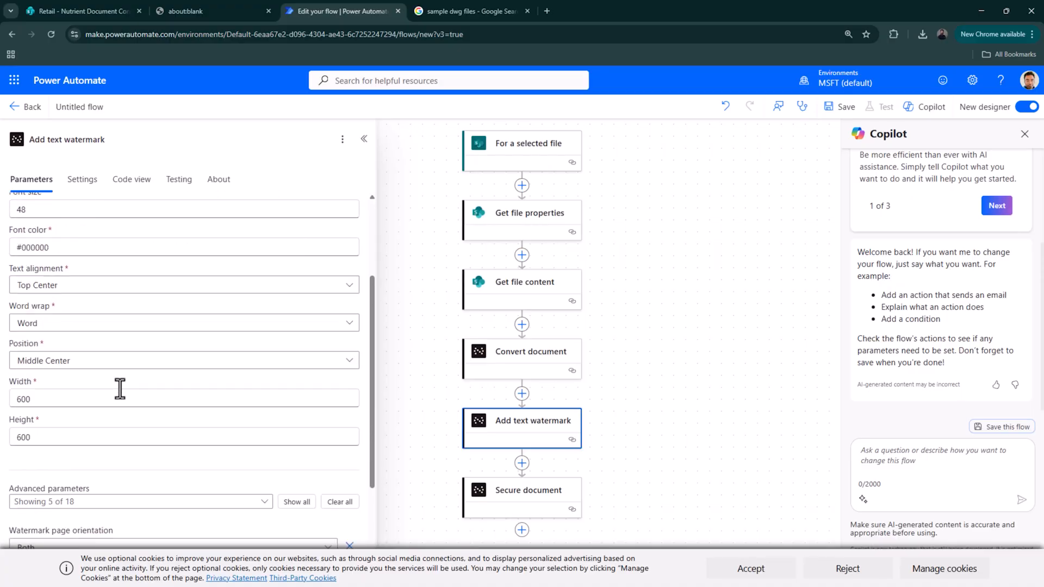
pyautogui.click(314, 338)
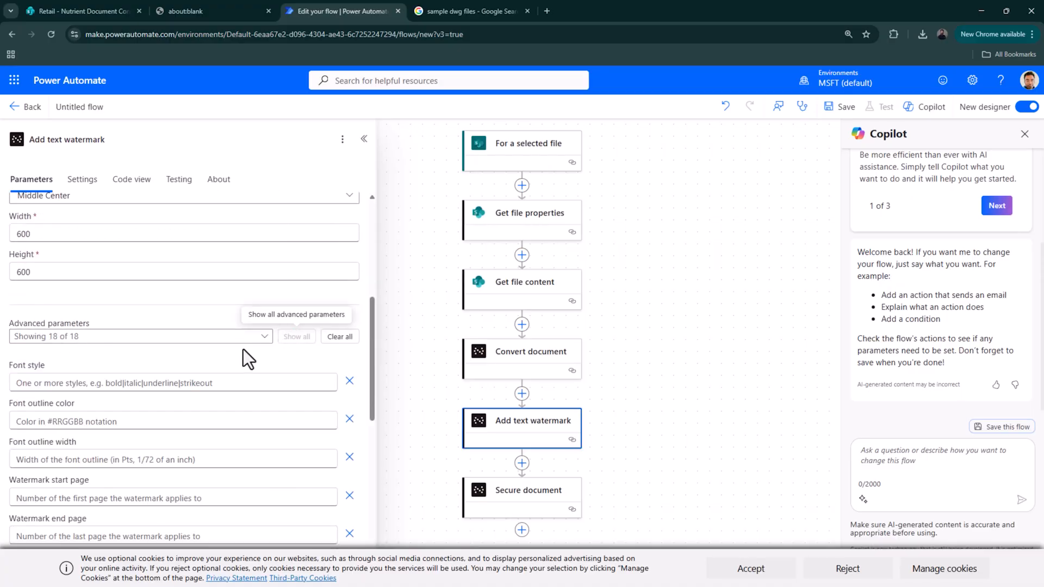
# - Set the watermark's Source file name to the Base file name dynamic value plus .pdf
pyautogui.scroll(-3, 89, 324)
pyautogui.scroll(-2, 96, 373)
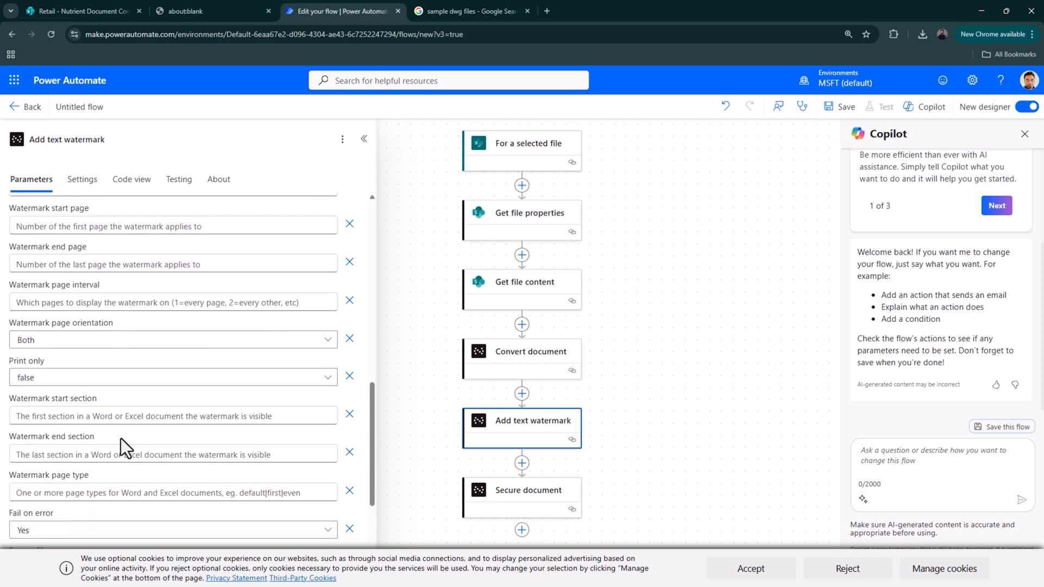
pyautogui.scroll(-1, 120, 438)
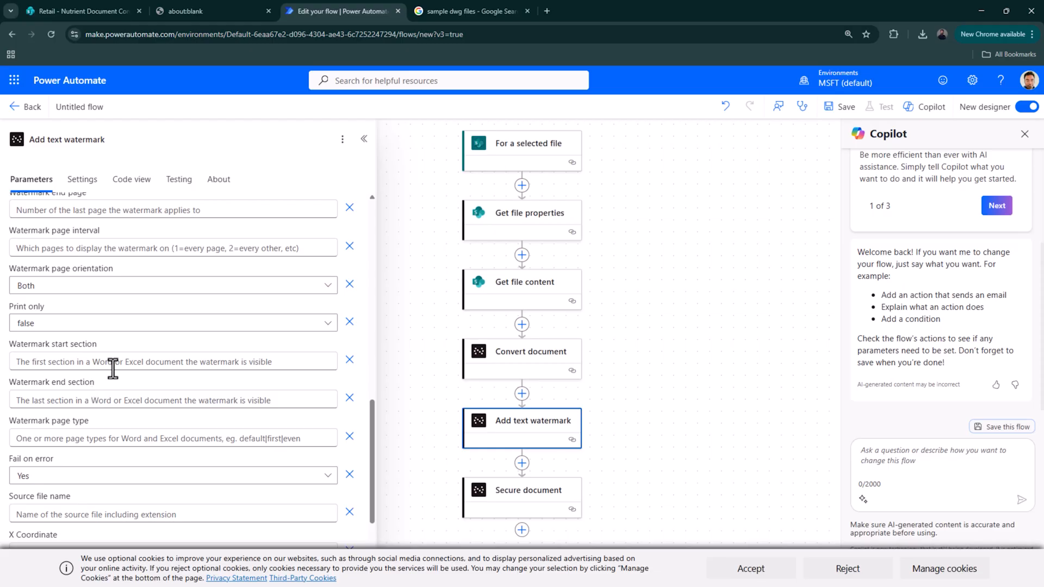
pyautogui.scroll(-1, 138, 446)
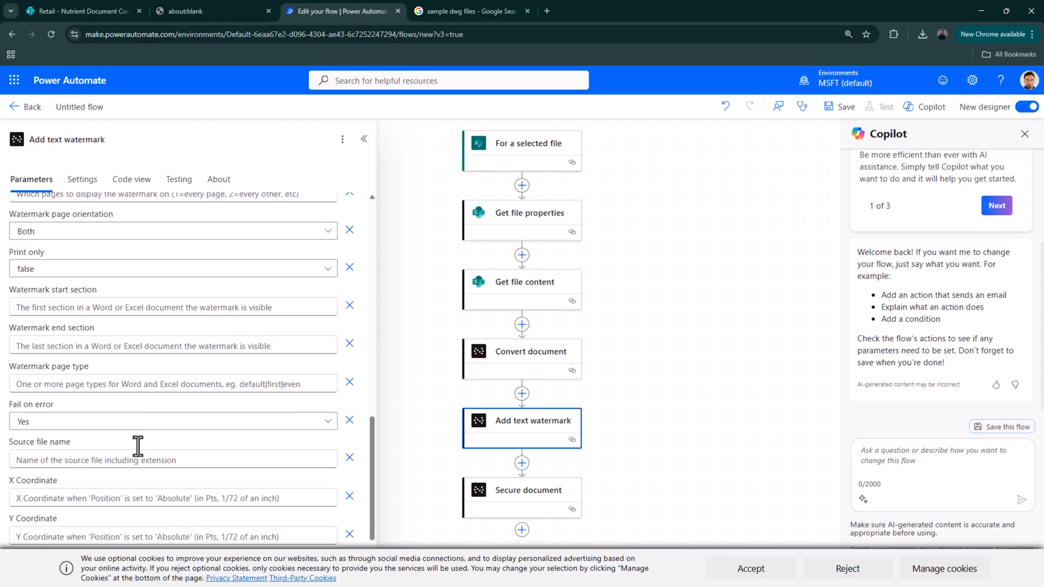
pyautogui.scroll(3, 155, 454)
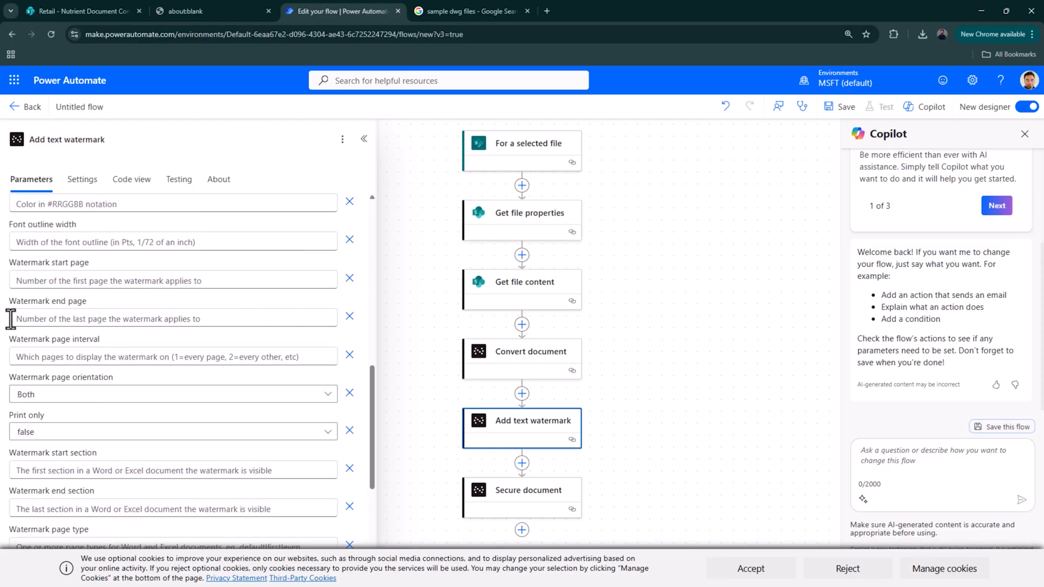
pyautogui.scroll(2, 55, 294)
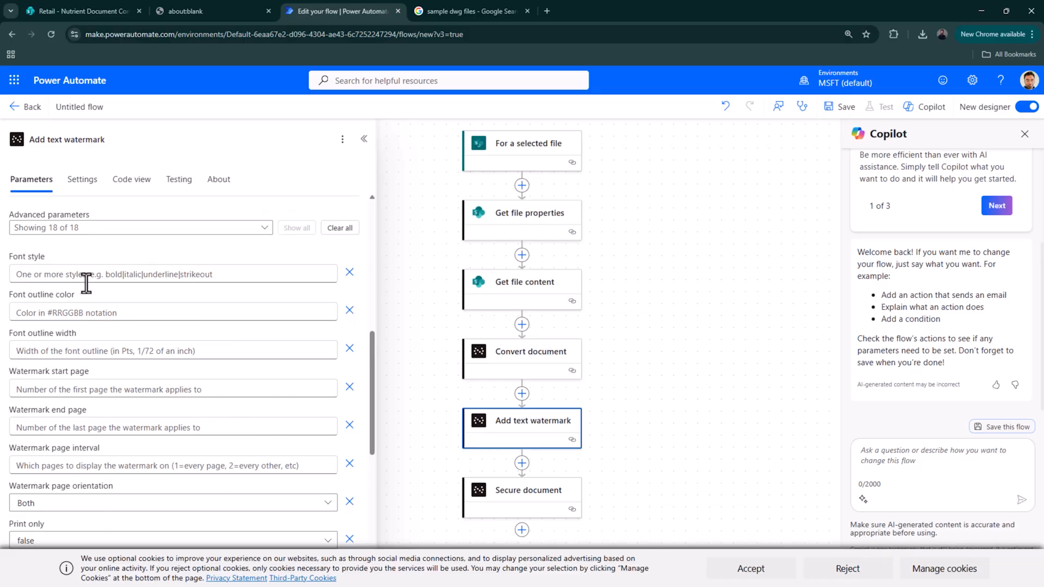
pyautogui.scroll(1, 86, 281)
pyautogui.scroll(-3, 87, 291)
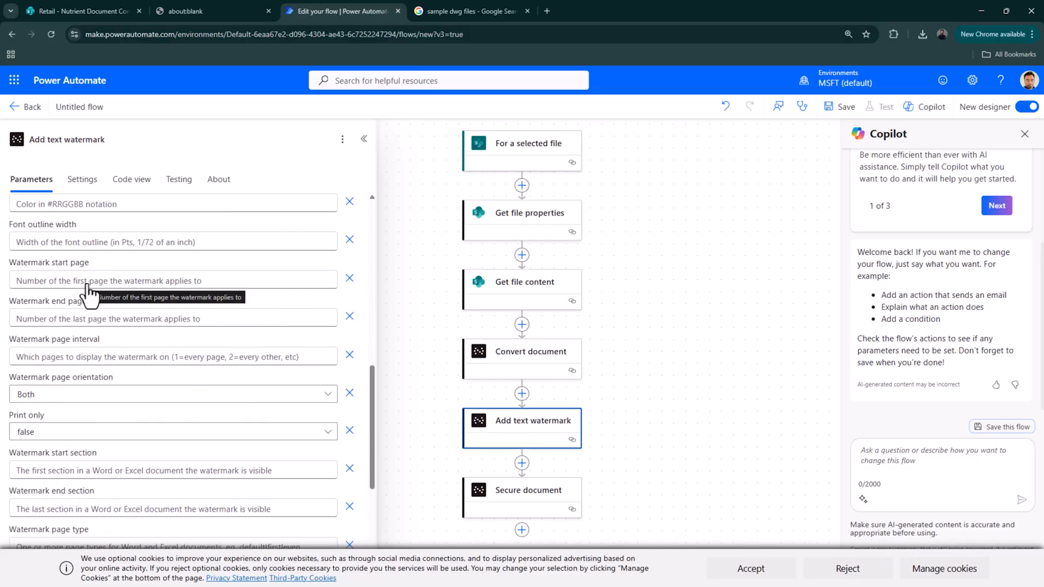
pyautogui.scroll(-2, 71, 286)
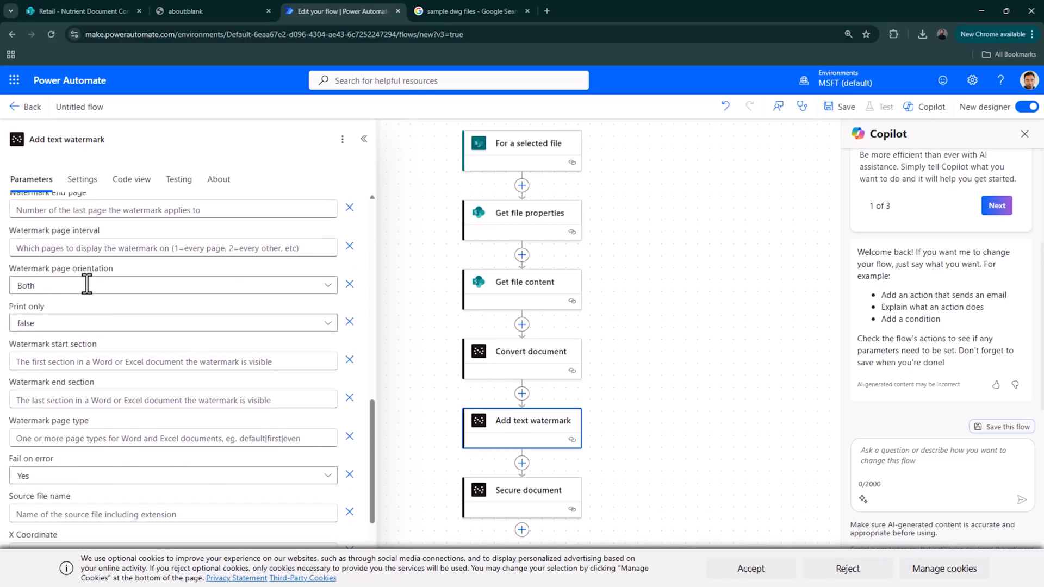
pyautogui.click(73, 513)
pyautogui.click(337, 505)
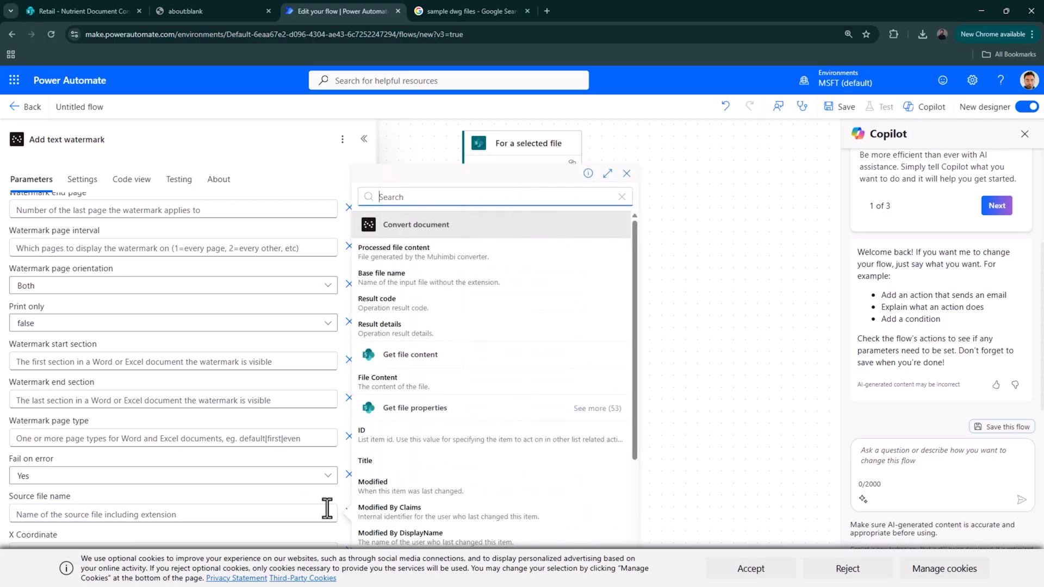
pyautogui.click(458, 278)
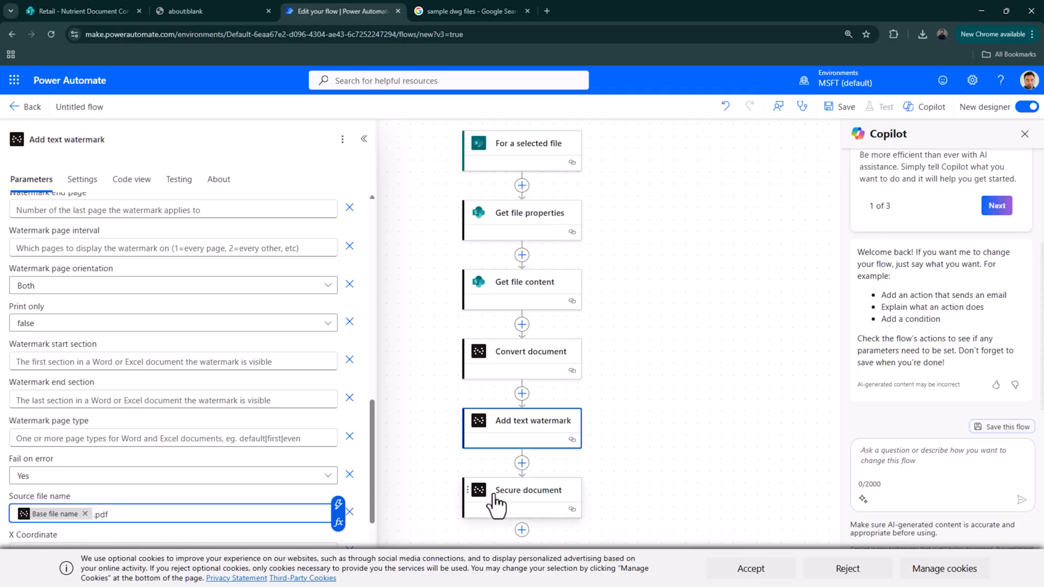
pyautogui.click(531, 504)
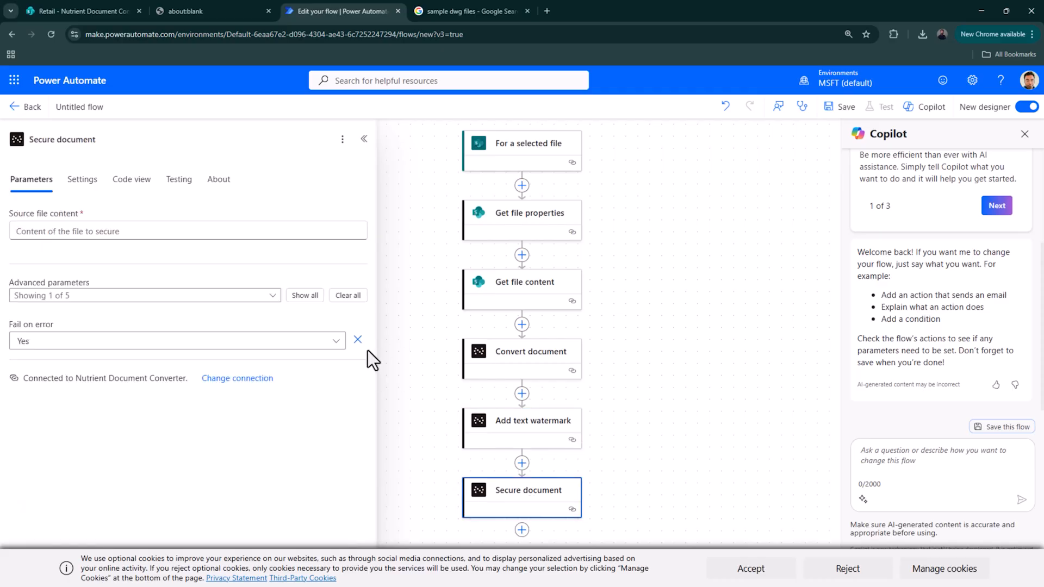
# - Feed Secure document the Processed file content from Add text watermark and show all its parameters
pyautogui.click(541, 433)
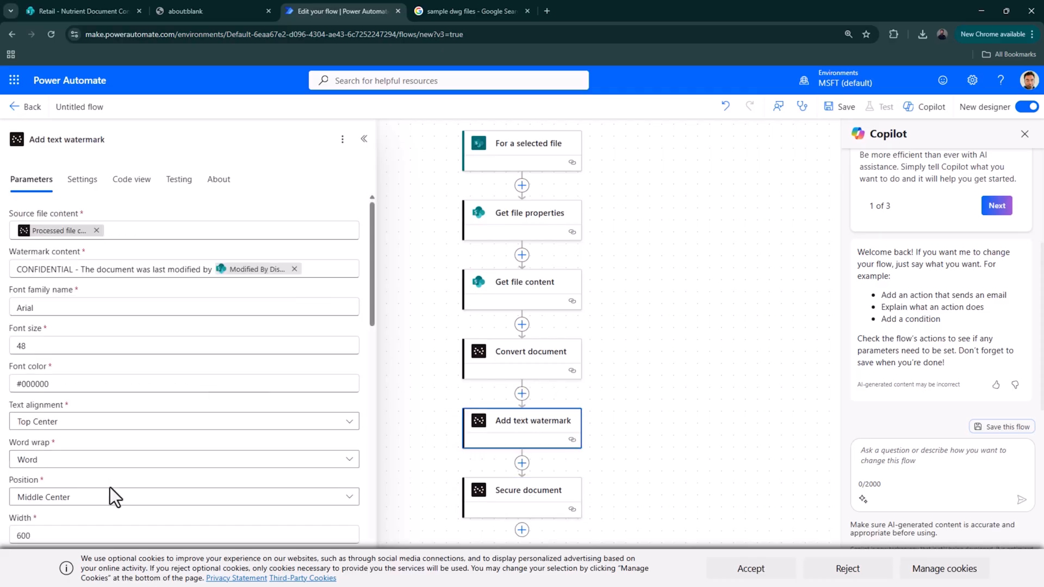
pyautogui.scroll(-2, 110, 489)
pyautogui.scroll(-5, 112, 484)
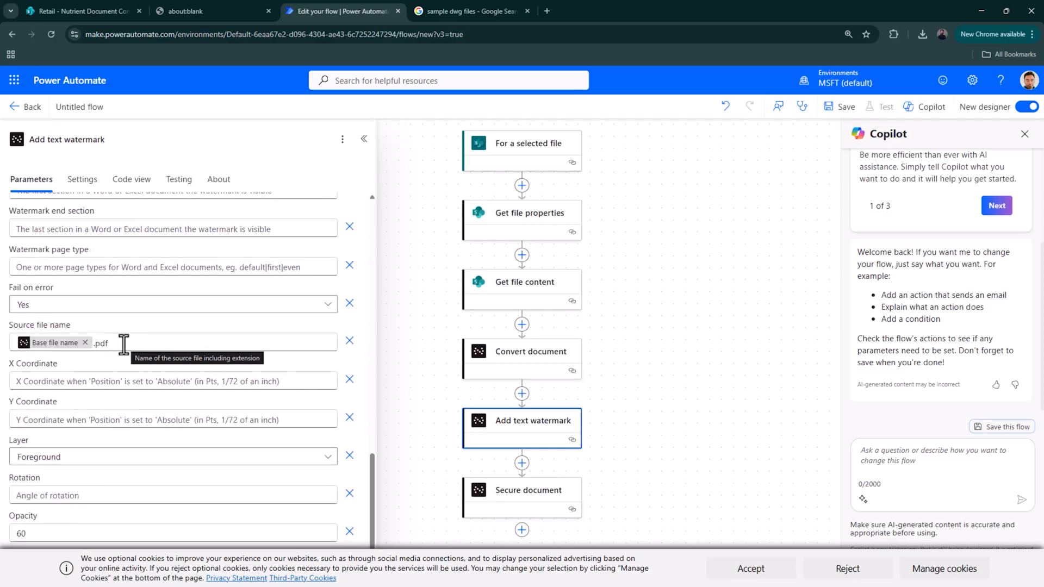
pyautogui.click(507, 491)
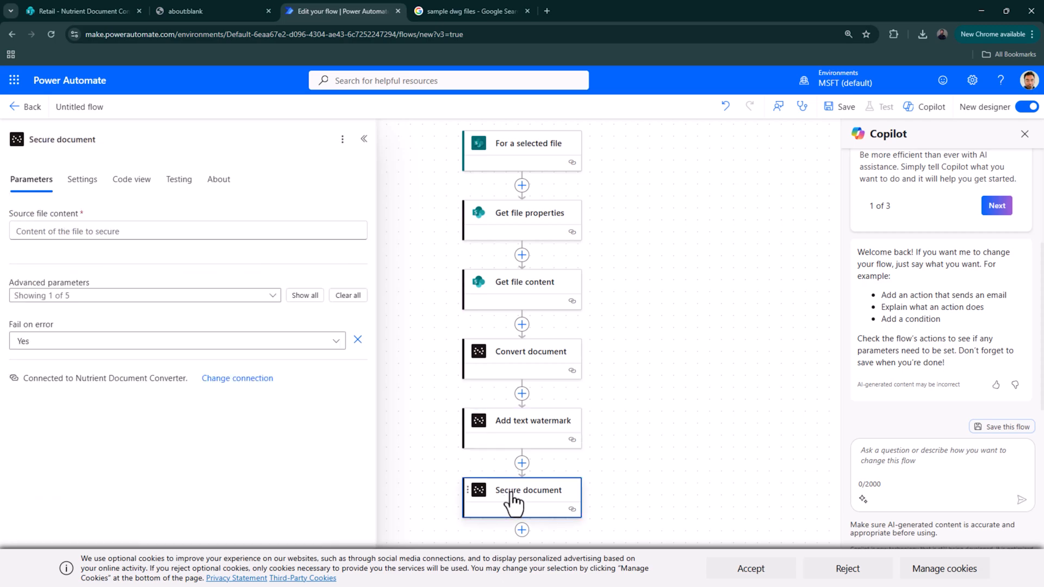
pyautogui.click(111, 231)
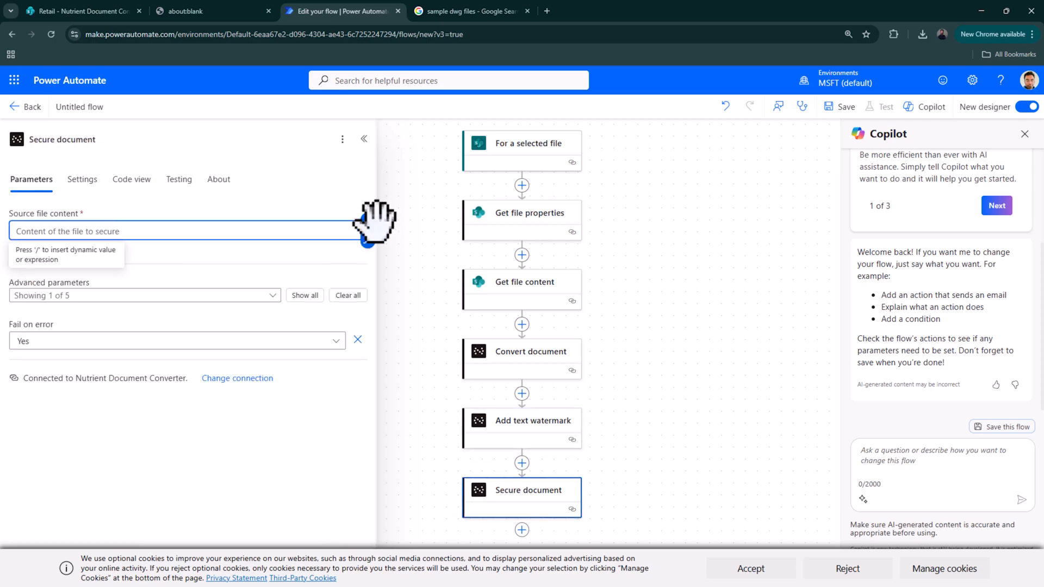
pyautogui.press('/')
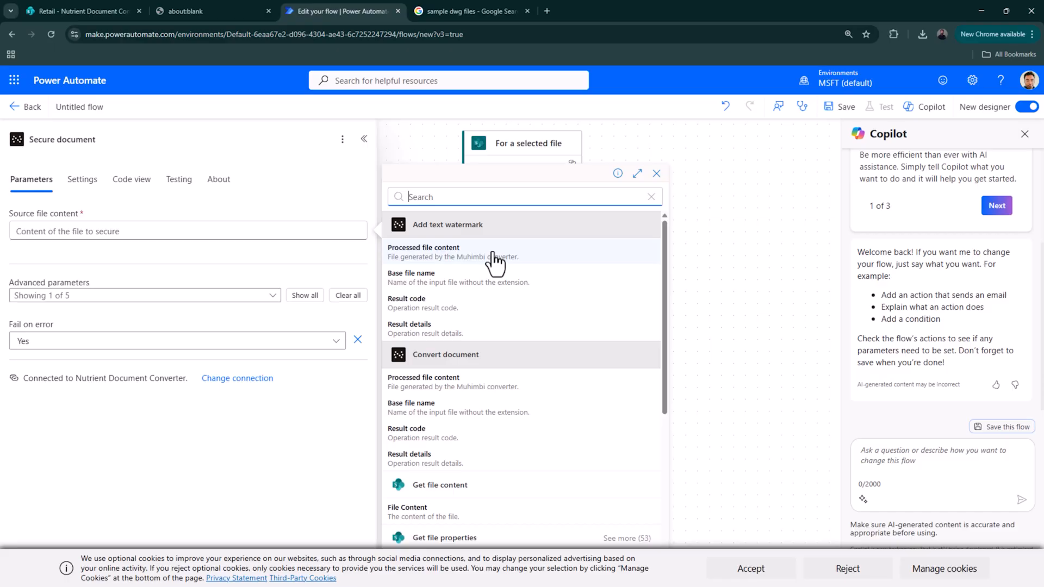
pyautogui.click(466, 253)
pyautogui.click(299, 297)
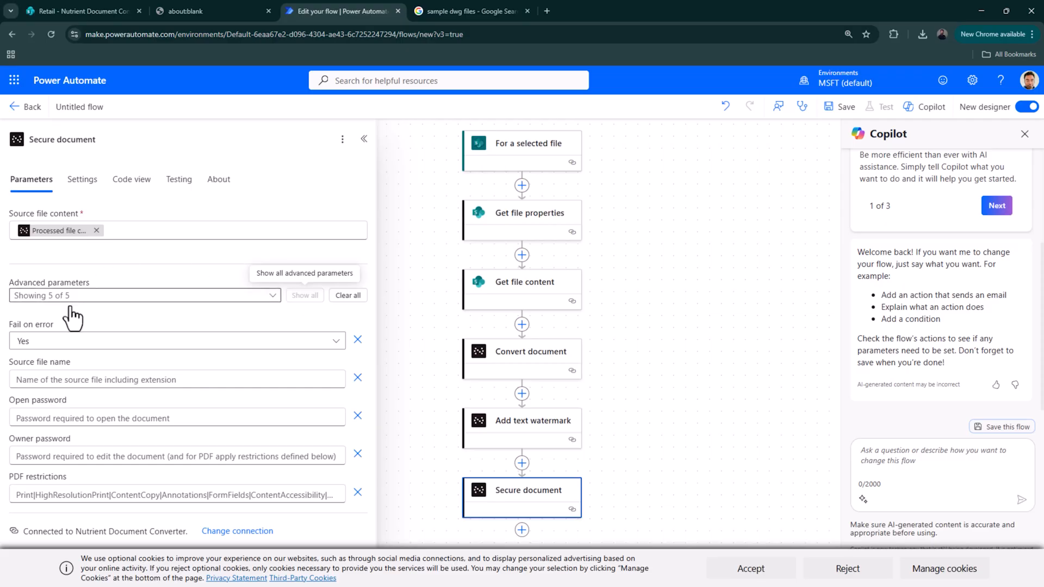
# - Set Secure document's Source file name to Base file name .pdf and enter an owner password
pyautogui.click(105, 379)
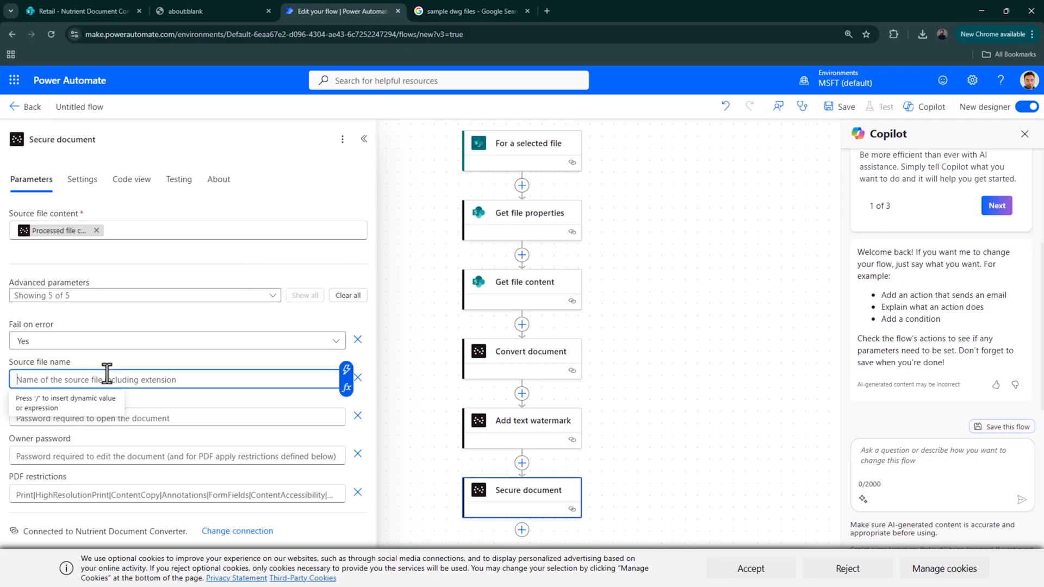
pyautogui.click(347, 375)
pyautogui.click(435, 283)
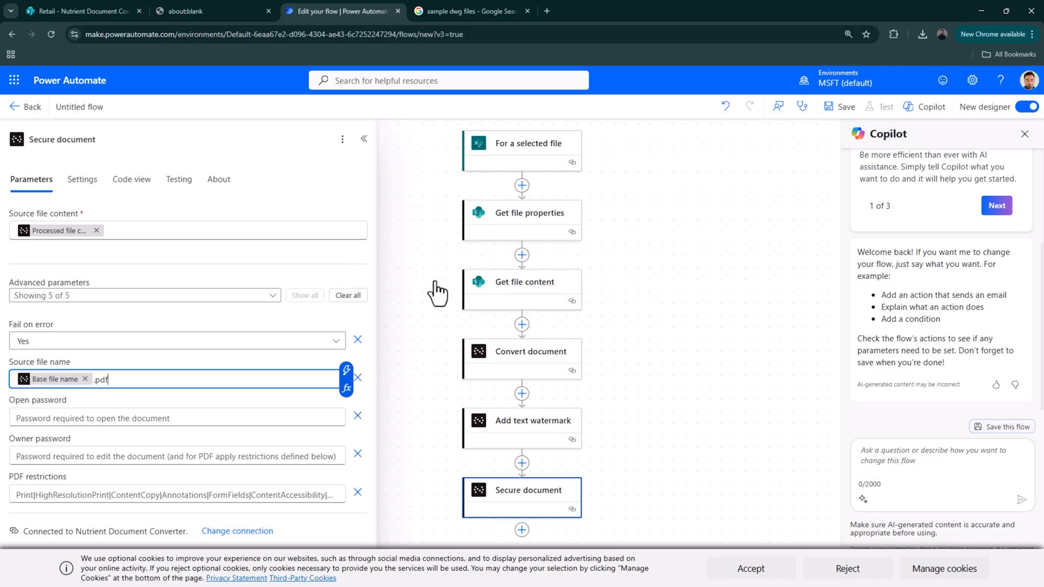
pyautogui.click(182, 454)
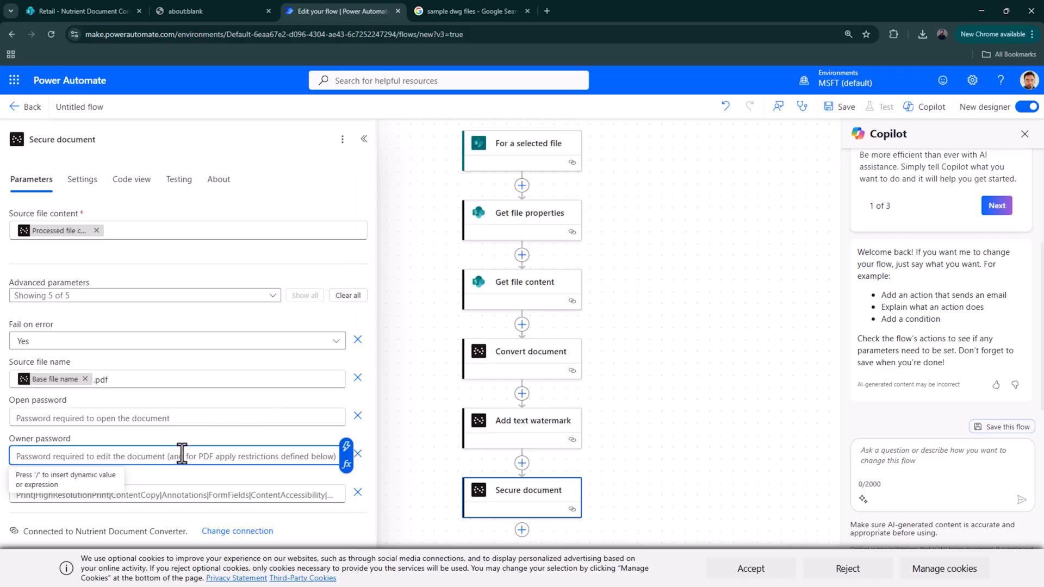
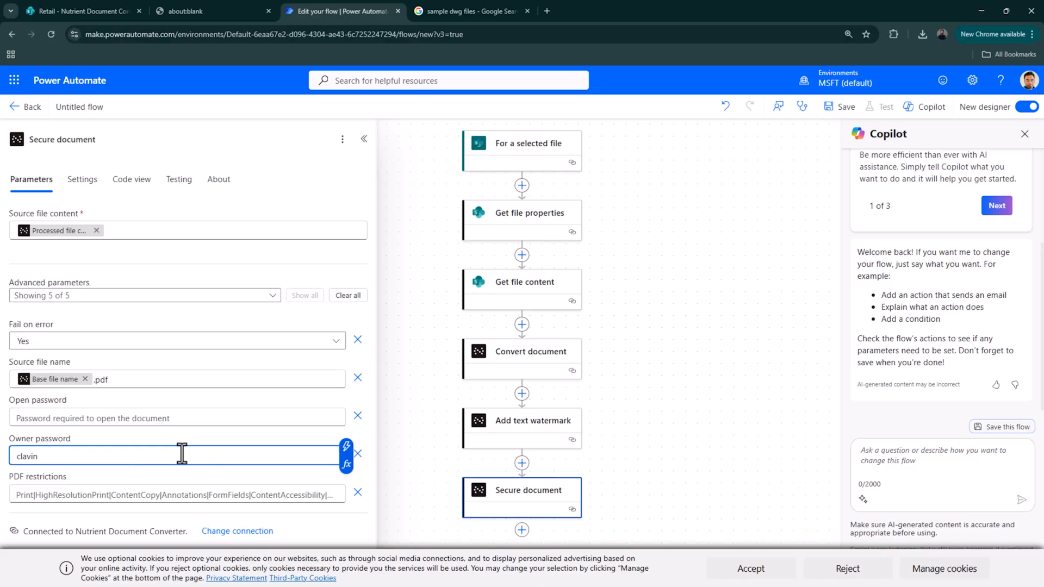
# - Paste the full PDF restrictions list, then view the Secure document action's About information
pyautogui.click(210, 499)
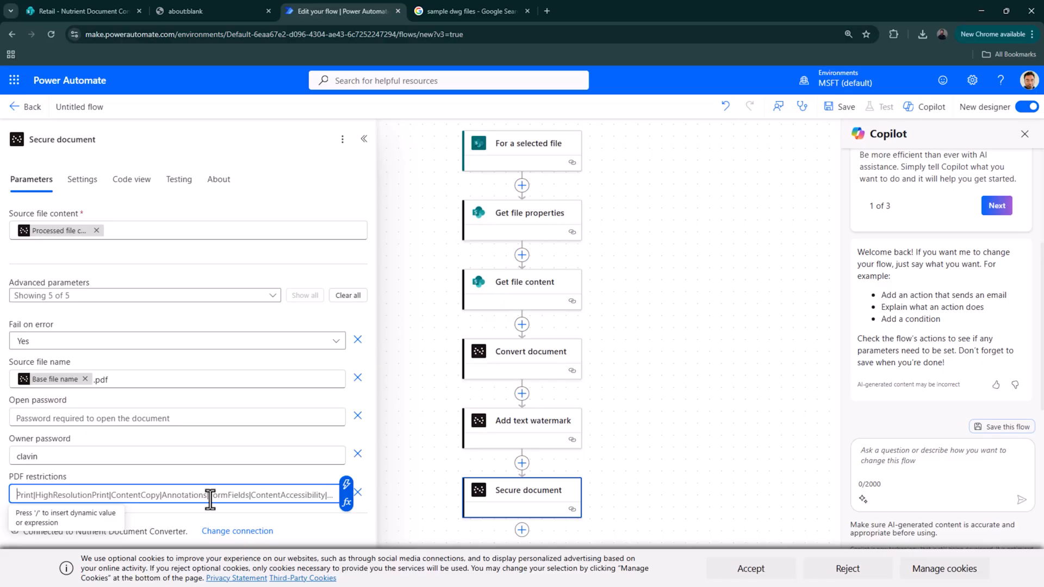
pyautogui.write('Print')
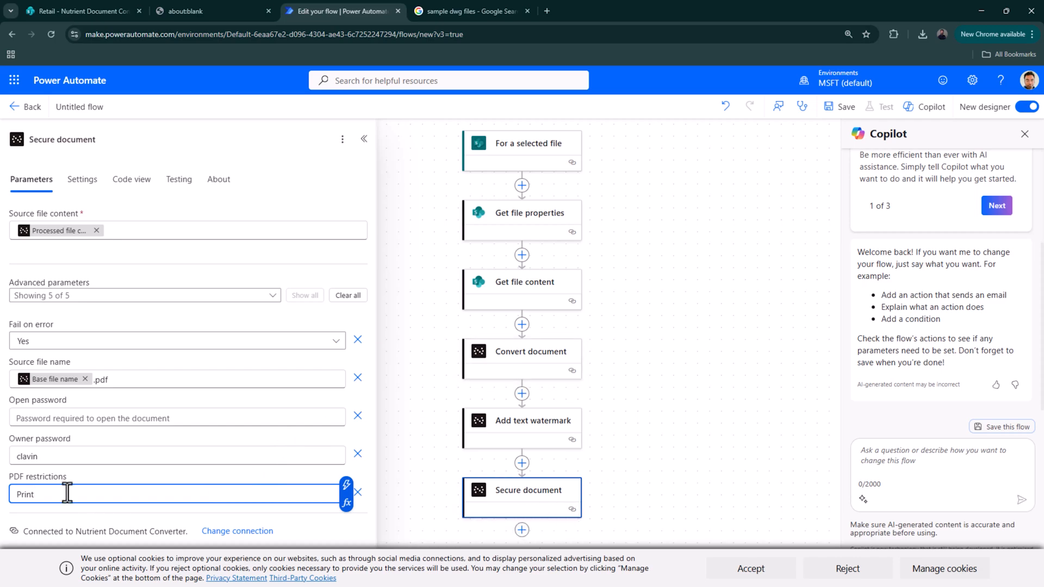
pyautogui.moveTo(67, 492); pyautogui.dragTo(17, 493)
pyautogui.write('Print|HighResolutionPrint|ContentCopy|Annotations|FormFields|ContentAccessibility|DocumentAssembly')
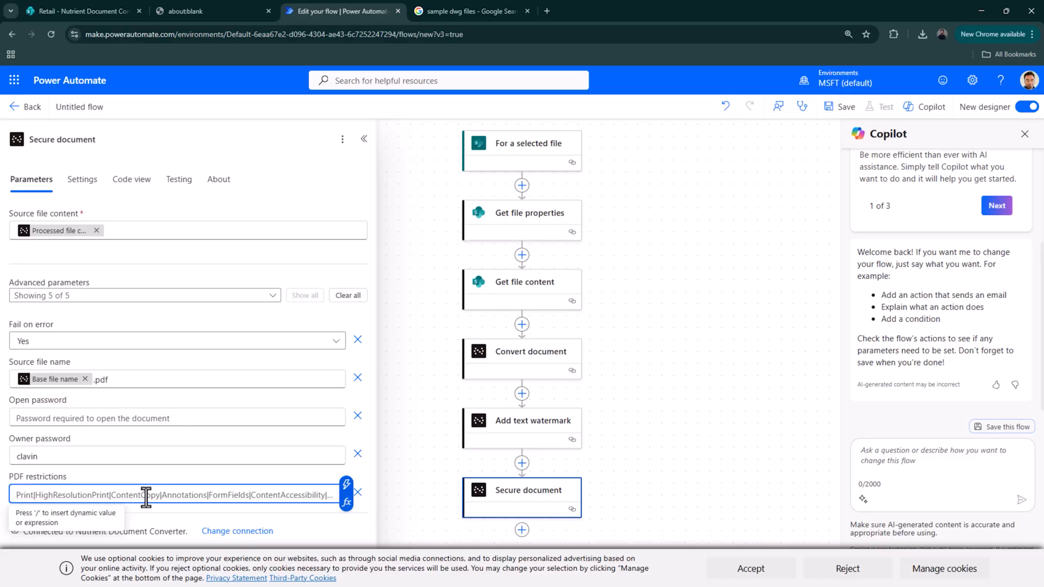
pyautogui.click(329, 525)
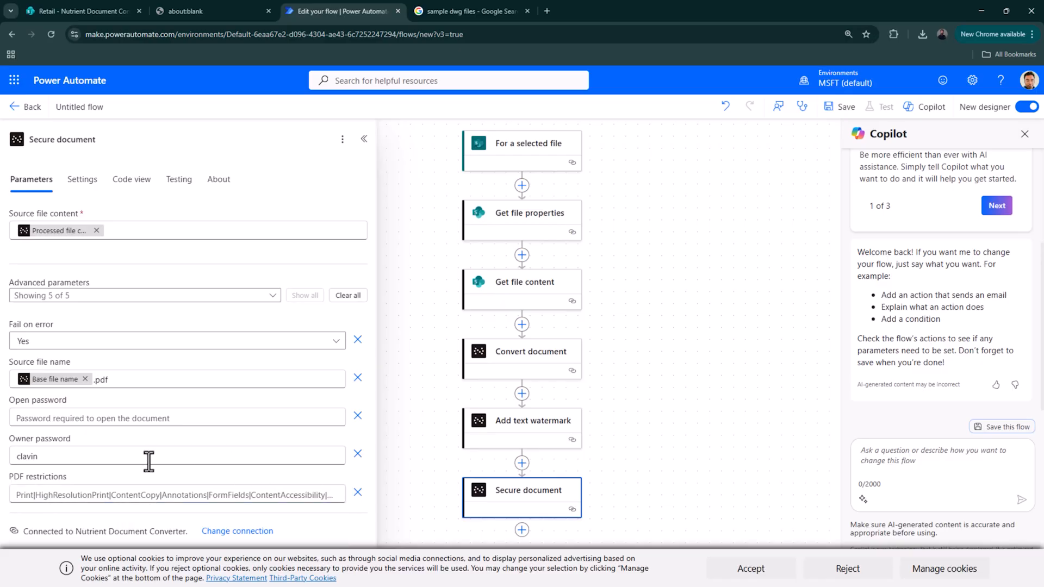
pyautogui.click(343, 140)
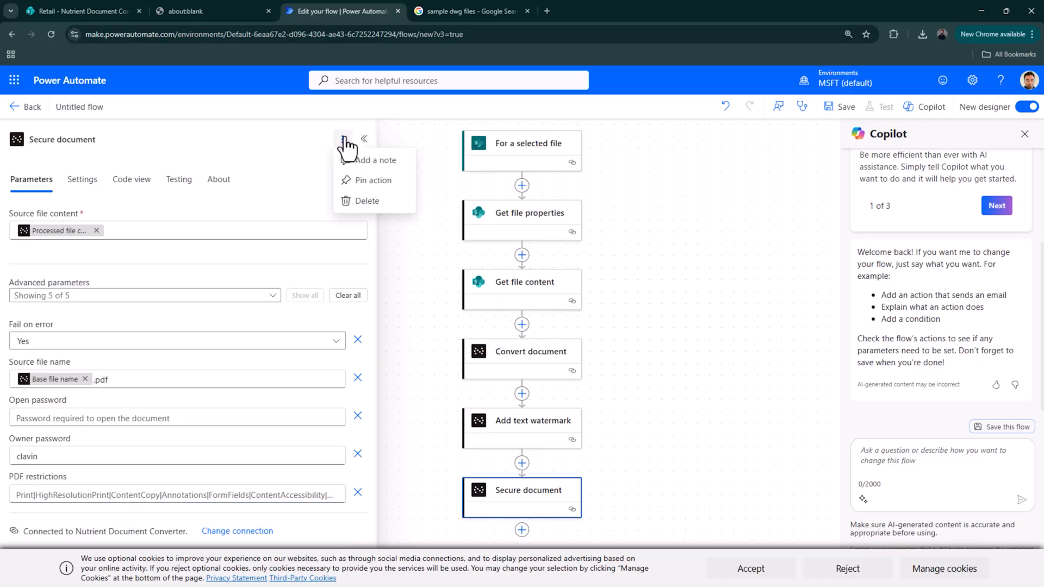
pyautogui.click(214, 185)
# - Select the PDF restriction values in the Microsoft Learn Secure document reference, then return to the flow editor
pyautogui.click(46, 287)
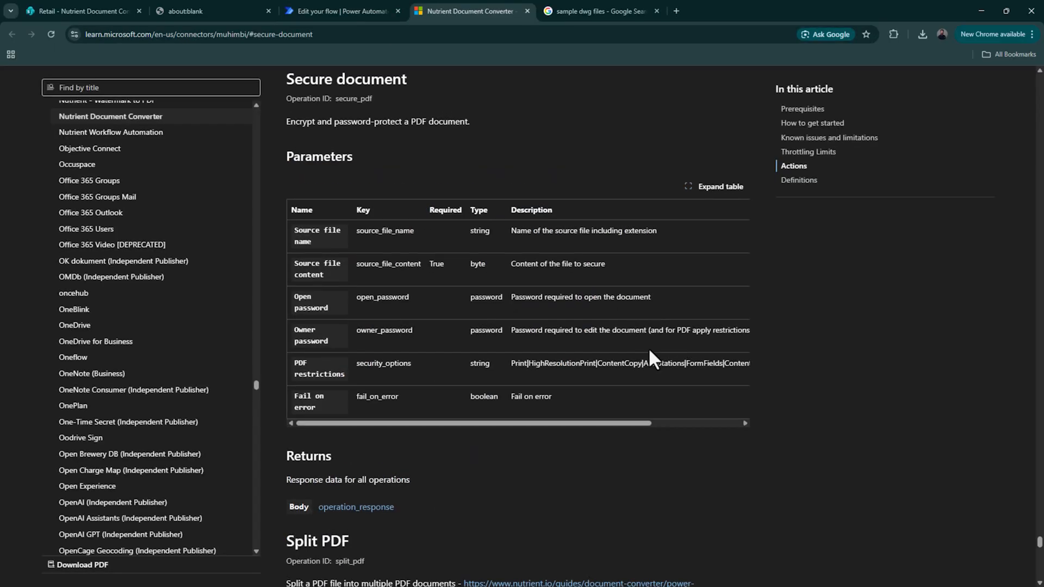
pyautogui.moveTo(509, 363); pyautogui.dragTo(748, 367)
pyautogui.click(400, 364)
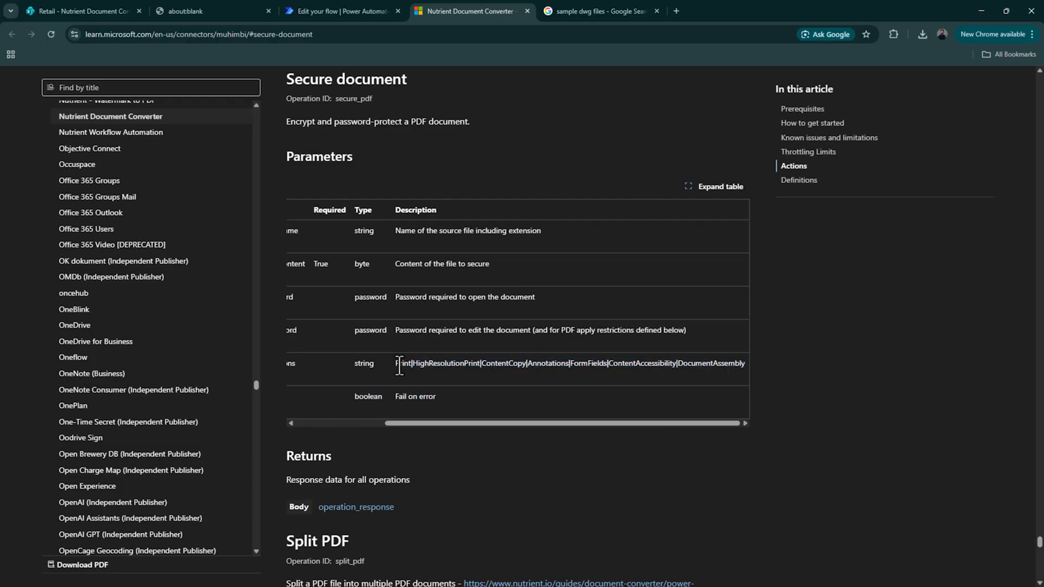
pyautogui.moveTo(396, 364)
pyautogui.mouseDown()
pyautogui.moveTo(747, 372)
pyautogui.moveTo(400, 363)
pyautogui.mouseUp()
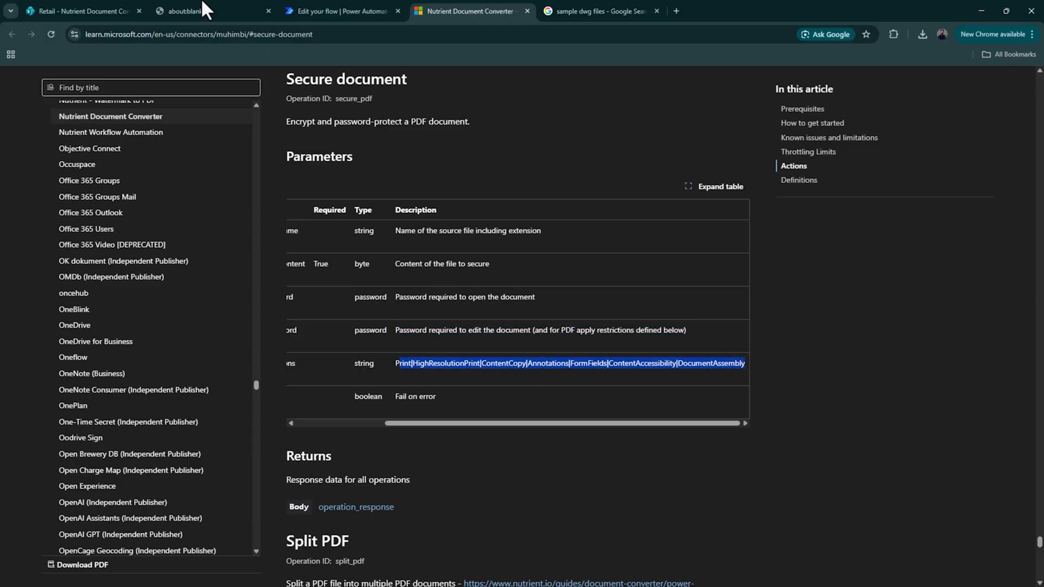
pyautogui.click(343, 10)
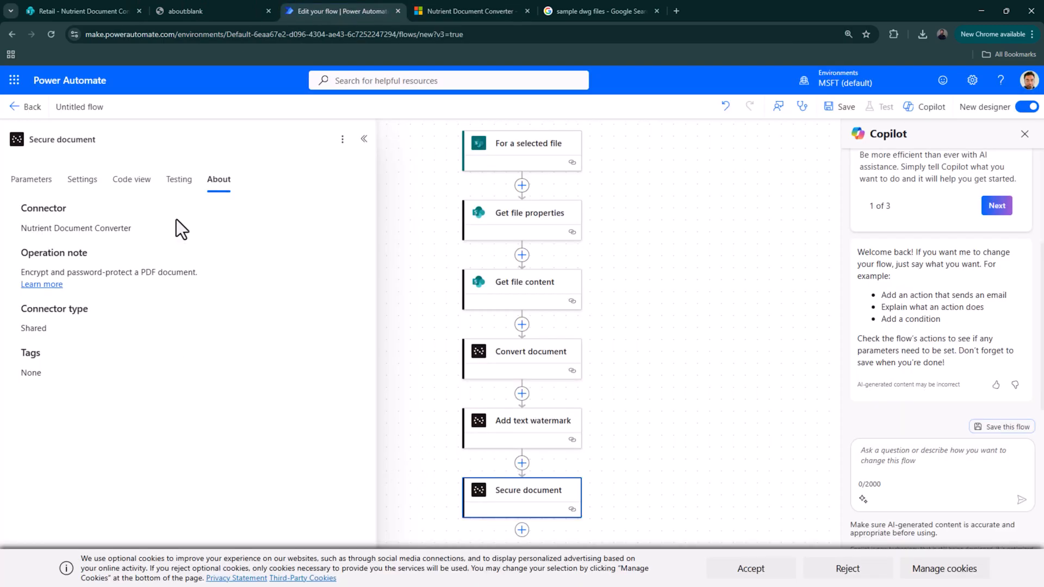
# - Correct the PDF restrictions to begin with 'Print' and add a SharePoint Create file step after Secure document
pyautogui.click(24, 190)
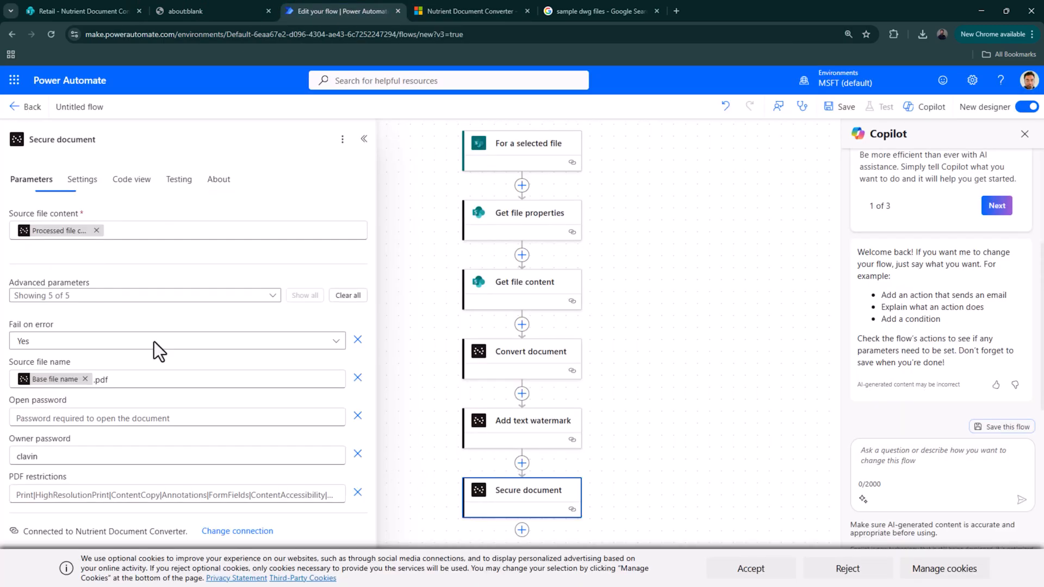
pyautogui.click(163, 491)
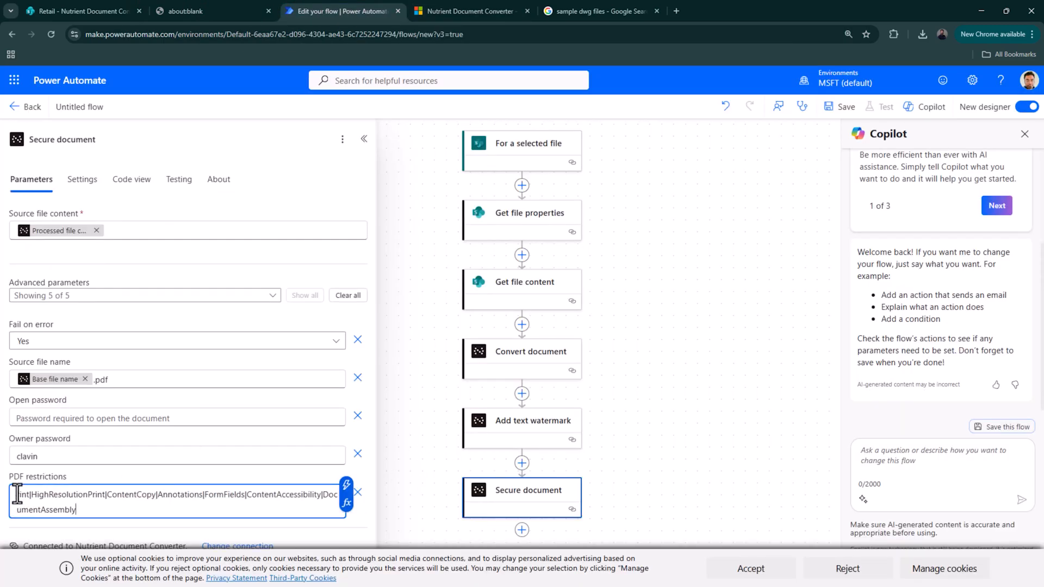
pyautogui.write('R')
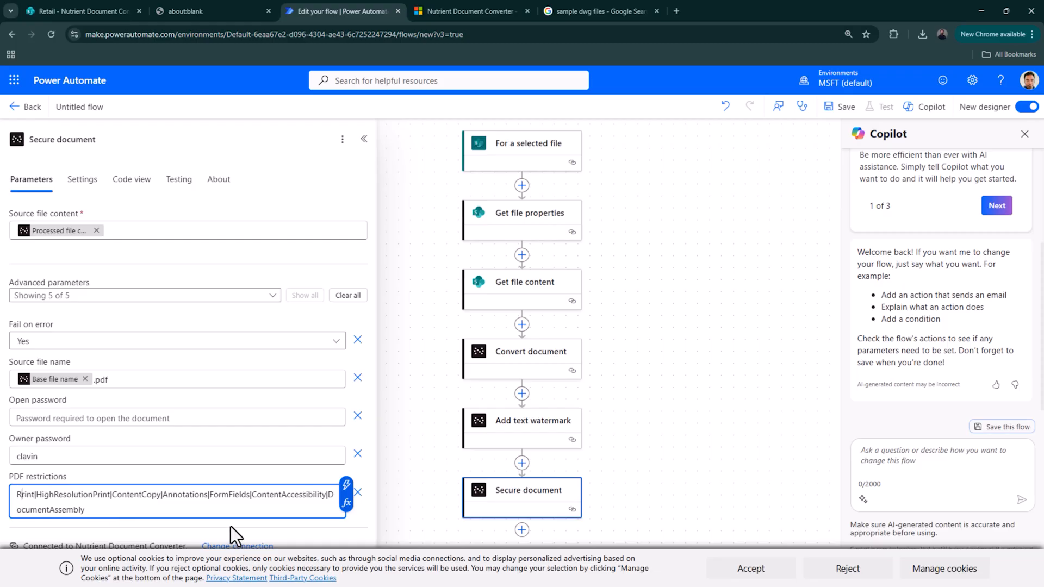
pyautogui.press('BackSpace')
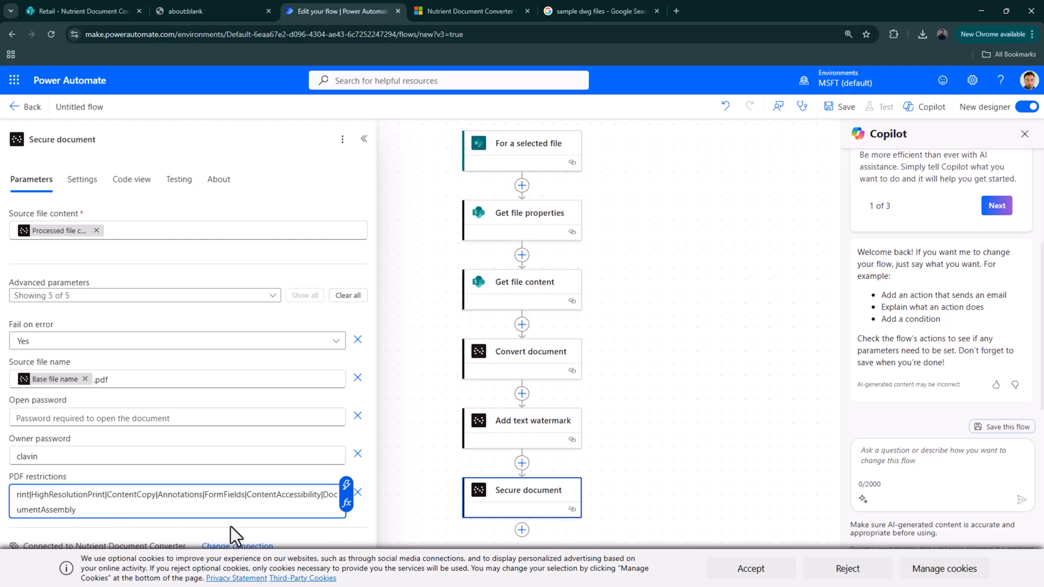
pyautogui.write('P')
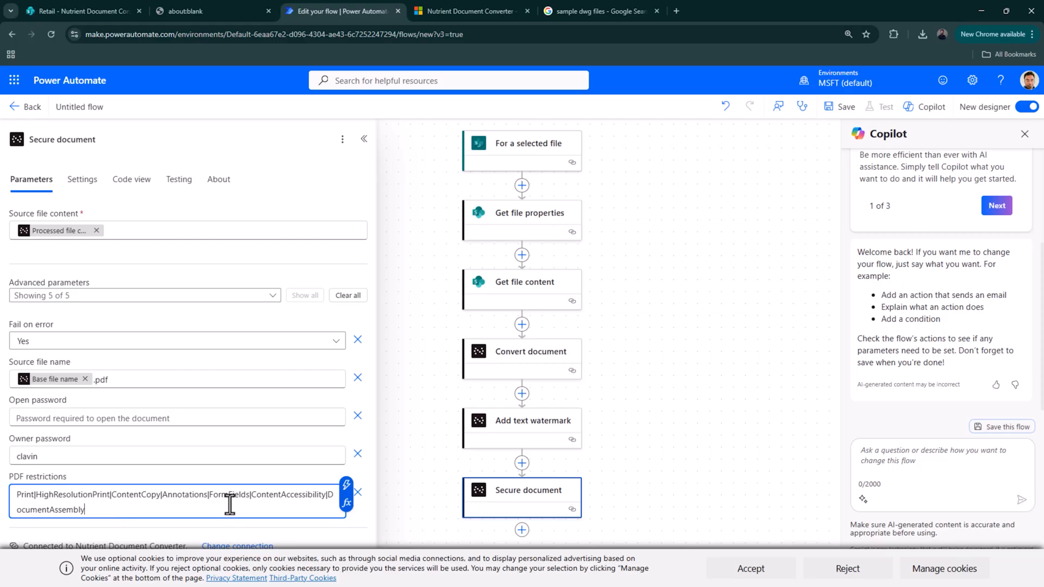
pyautogui.click(521, 530)
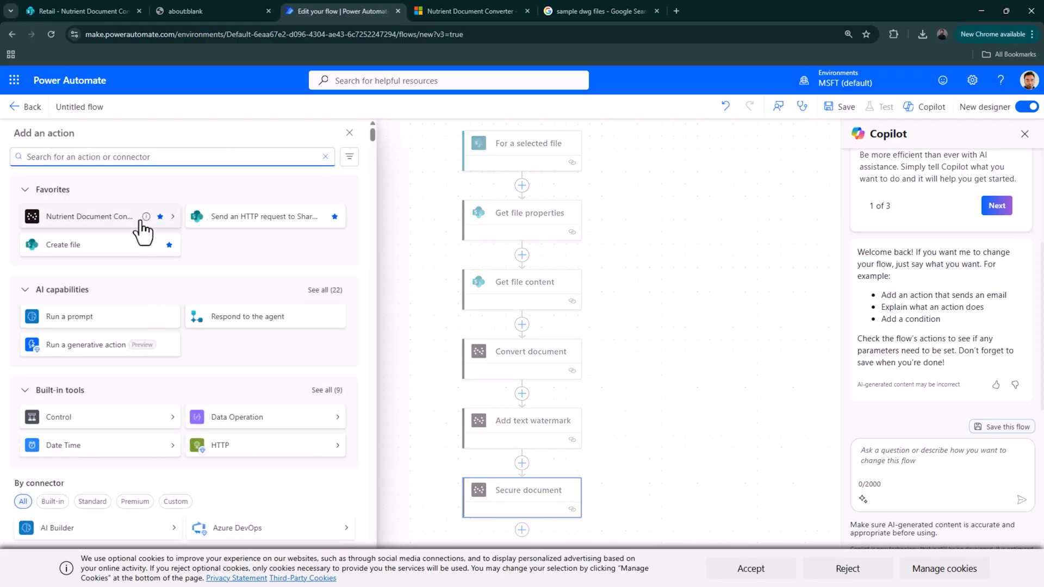
pyautogui.click(133, 251)
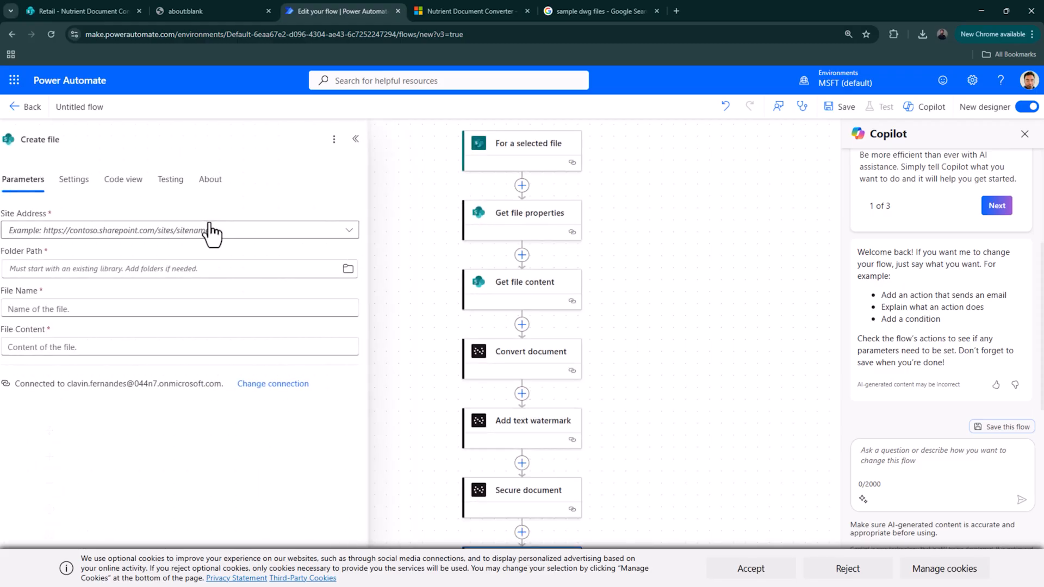
# - Point Create file at the Retail site's /Nutrient Document Converter/Processed Document folder
pyautogui.click(217, 238)
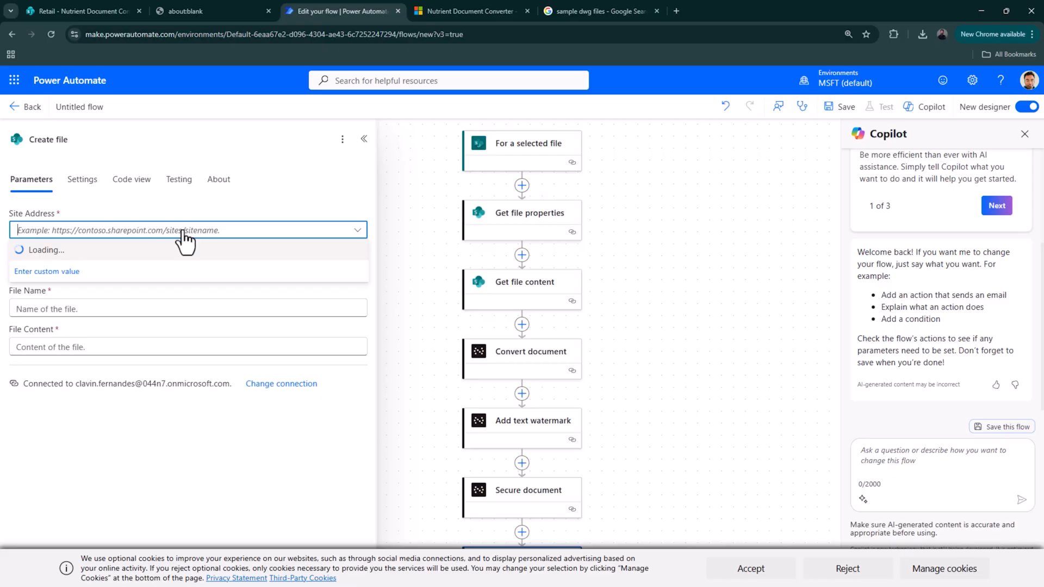
pyautogui.click(222, 423)
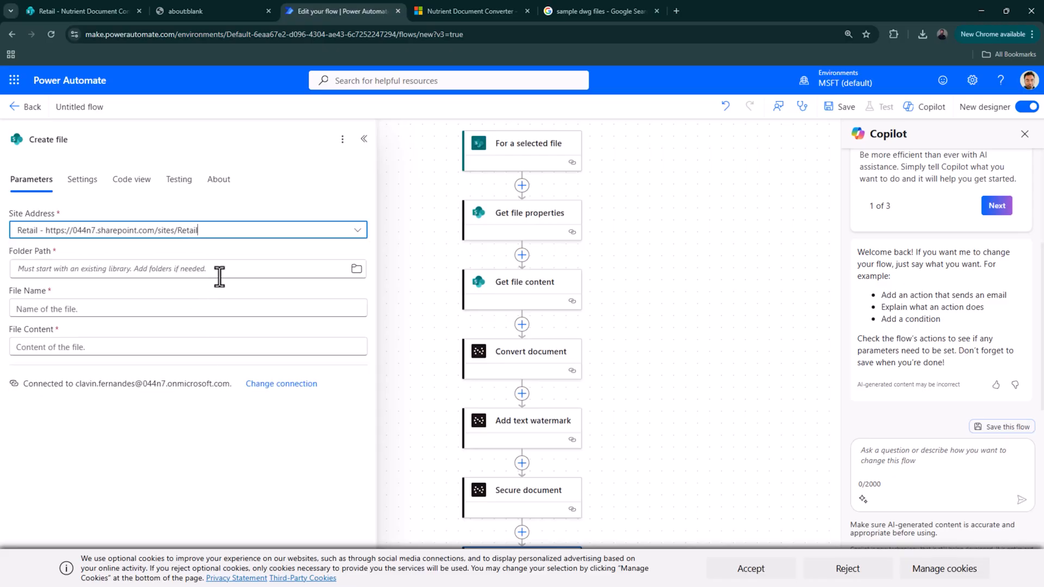
pyautogui.click(357, 270)
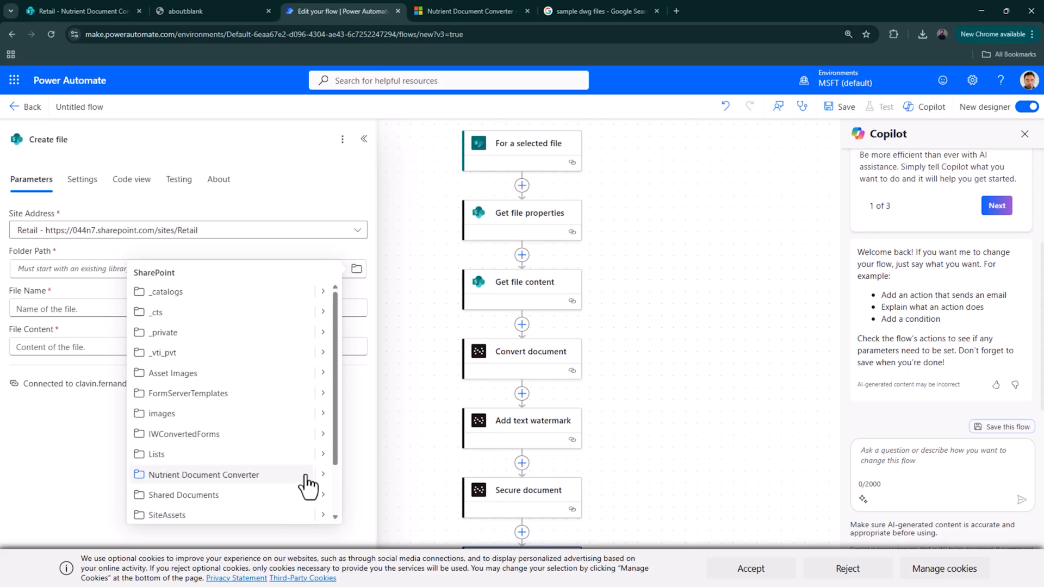
pyautogui.click(321, 474)
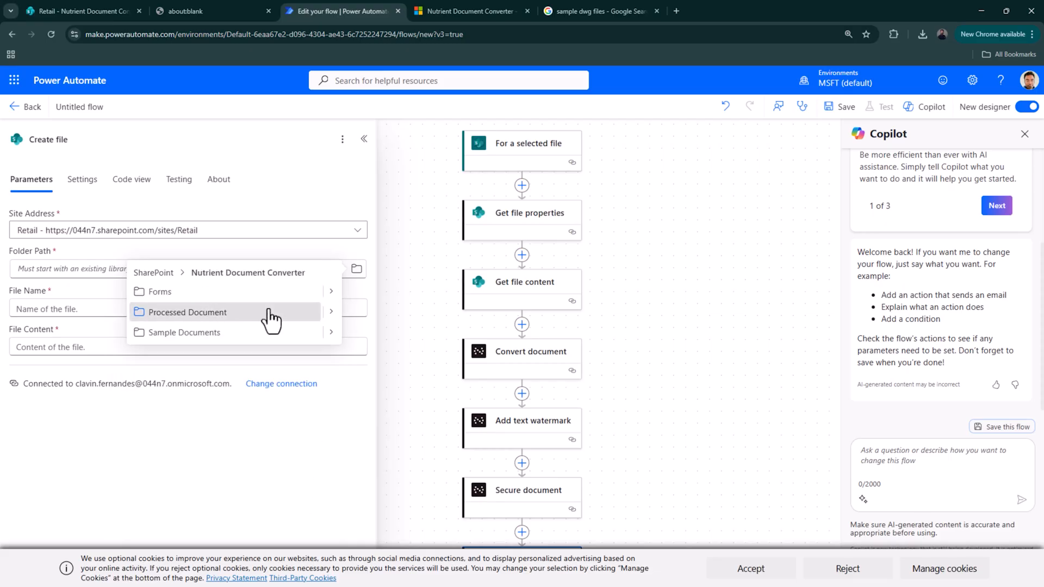
pyautogui.click(308, 314)
# - Name the file Base file name .pdf and use Secure document's Processed file content
pyautogui.click(224, 309)
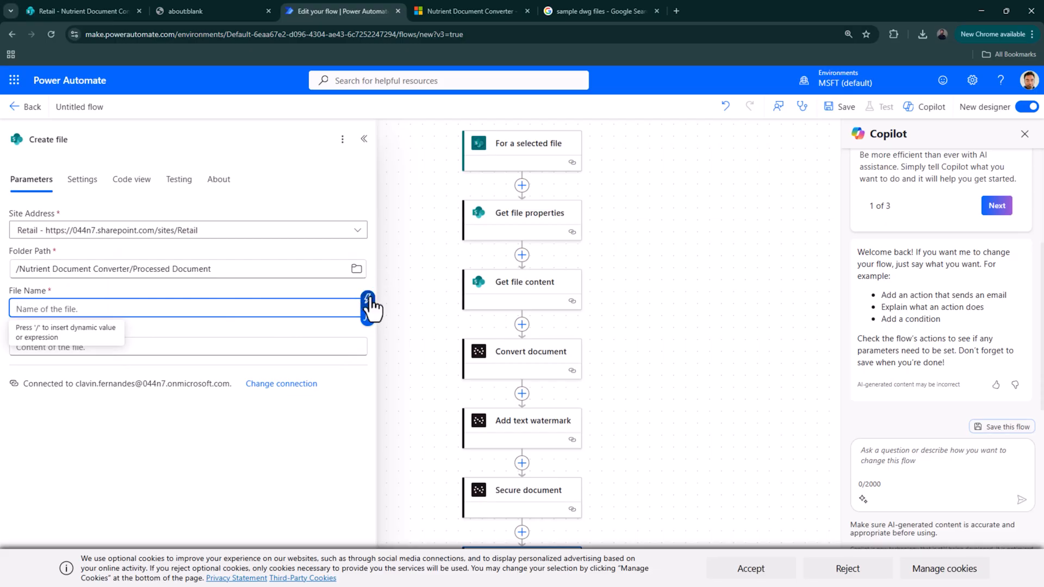
pyautogui.click(368, 299)
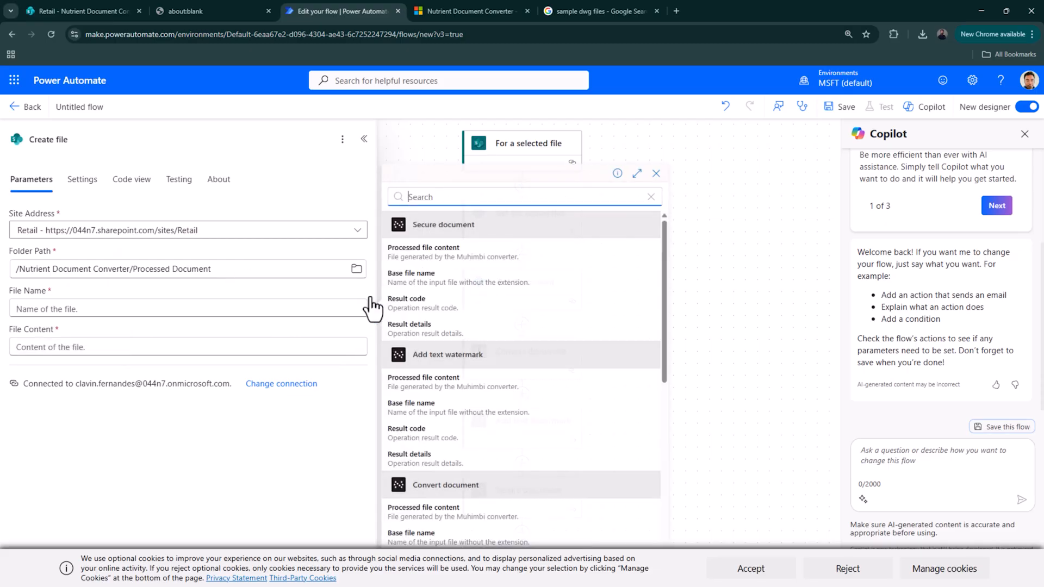
pyautogui.click(448, 288)
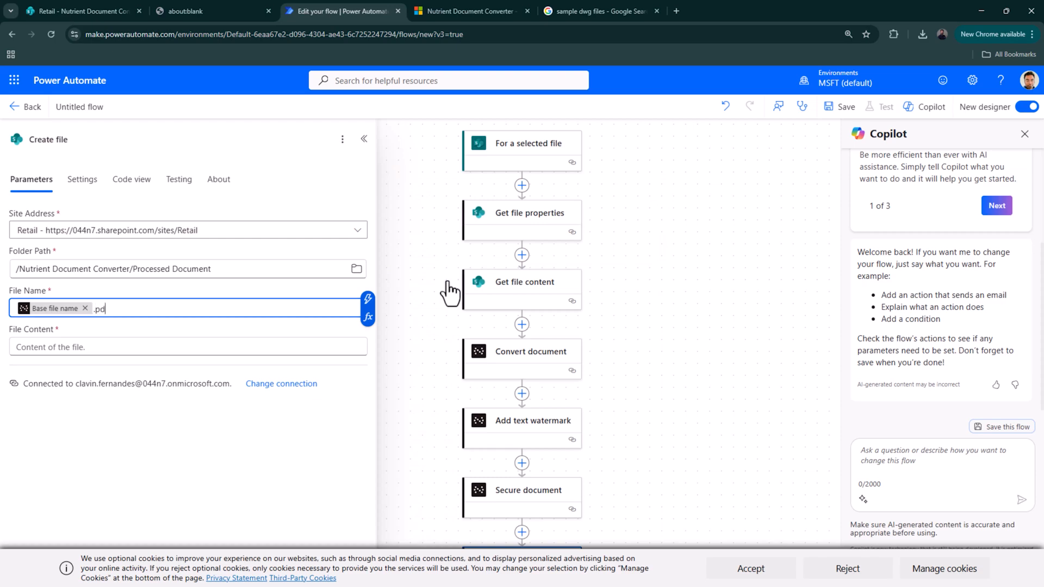
pyautogui.click(306, 349)
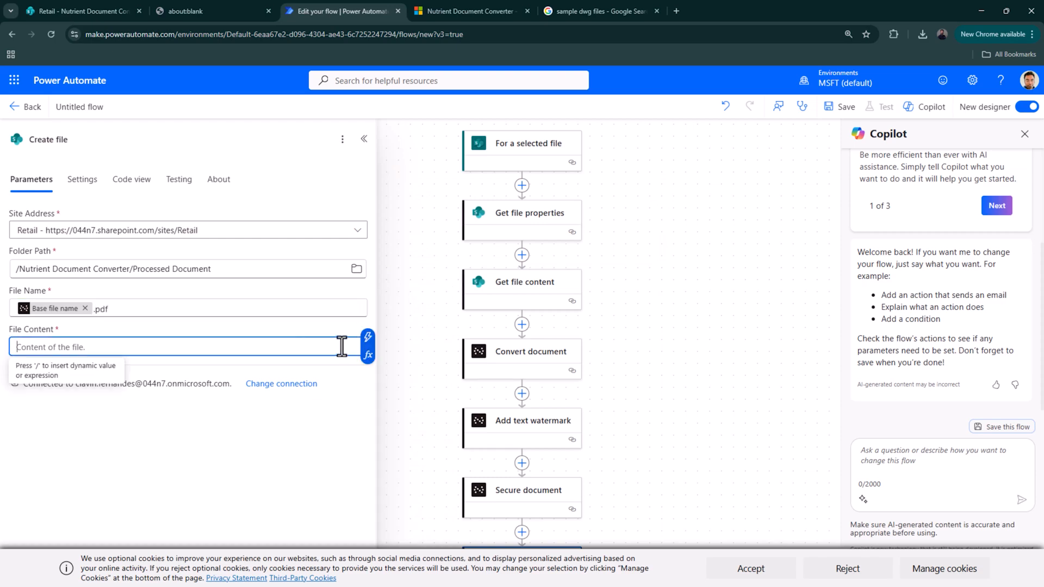
pyautogui.click(366, 337)
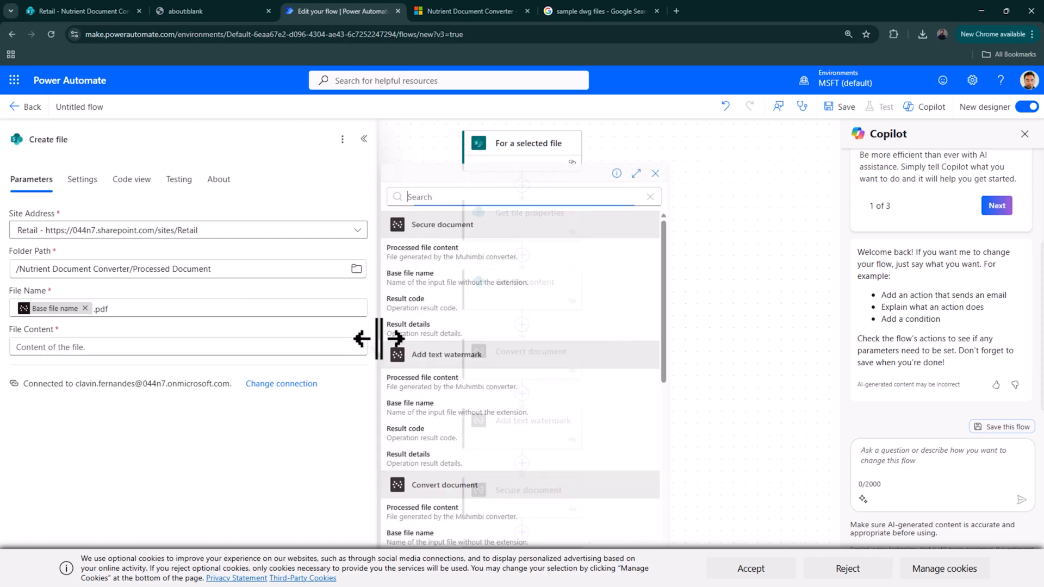
pyautogui.click(480, 257)
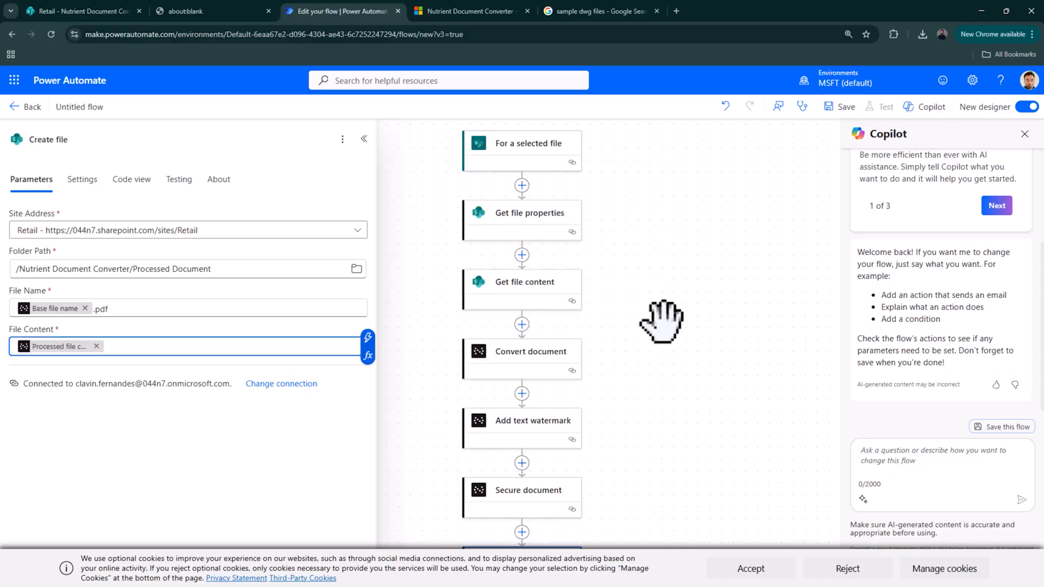
pyautogui.scroll(-1, 611, 431)
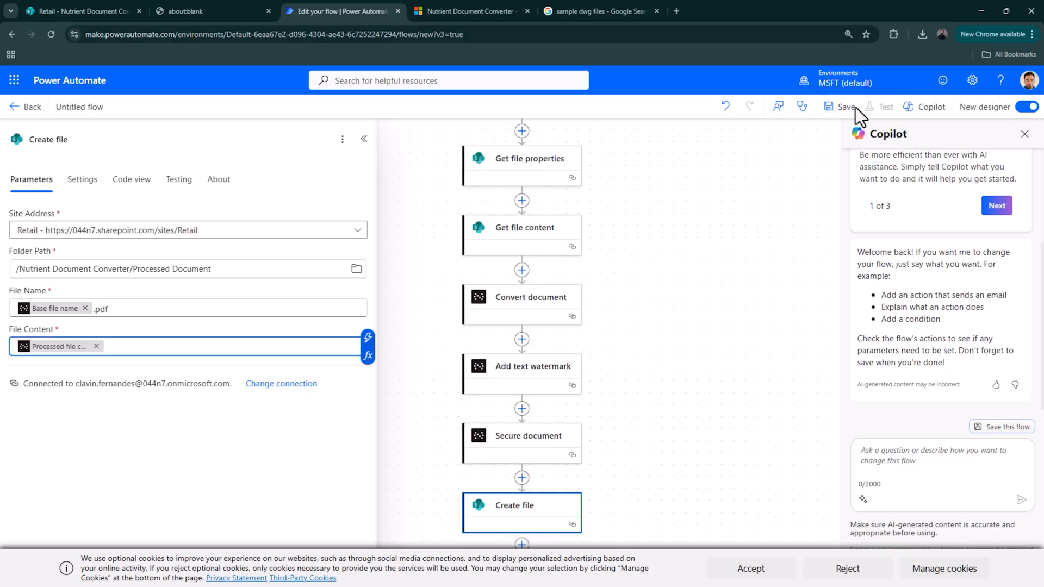
pyautogui.click(84, 108)
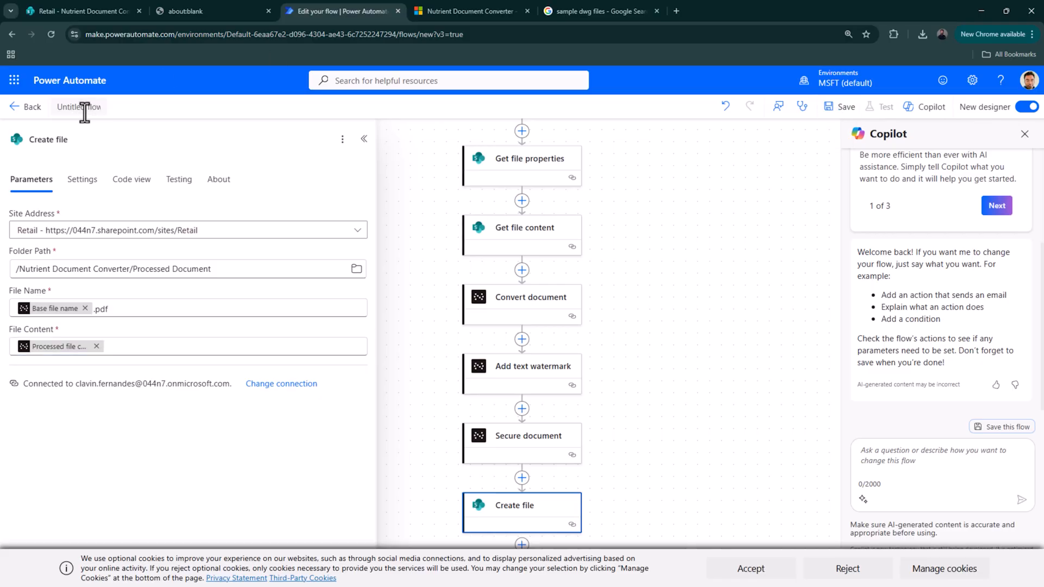
# - Retitle the untitled flow 'Document CWS' and save it
pyautogui.write('Document CWS')
pyautogui.click(841, 108)
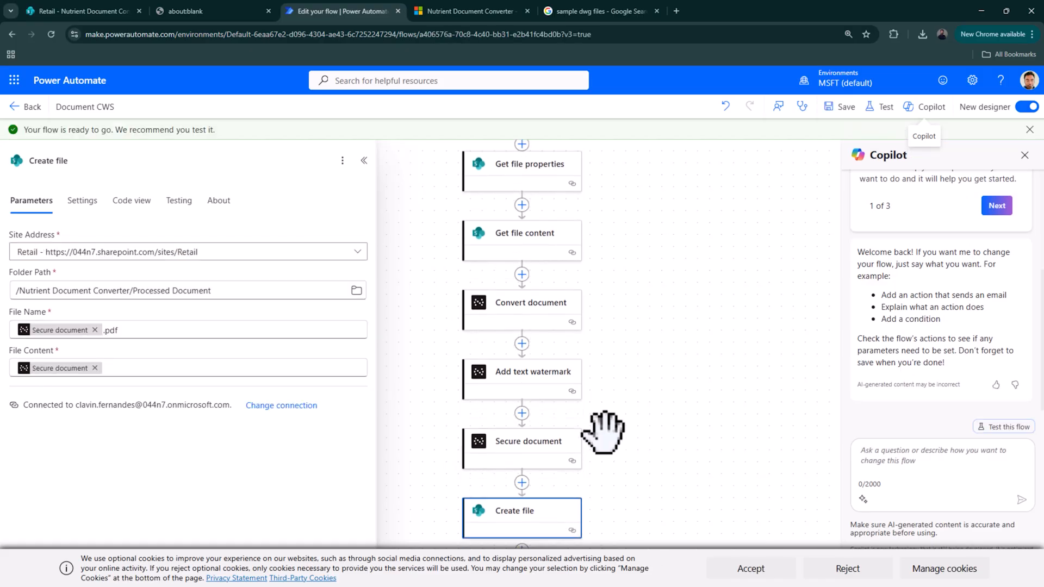
pyautogui.scroll(3, 522, 326)
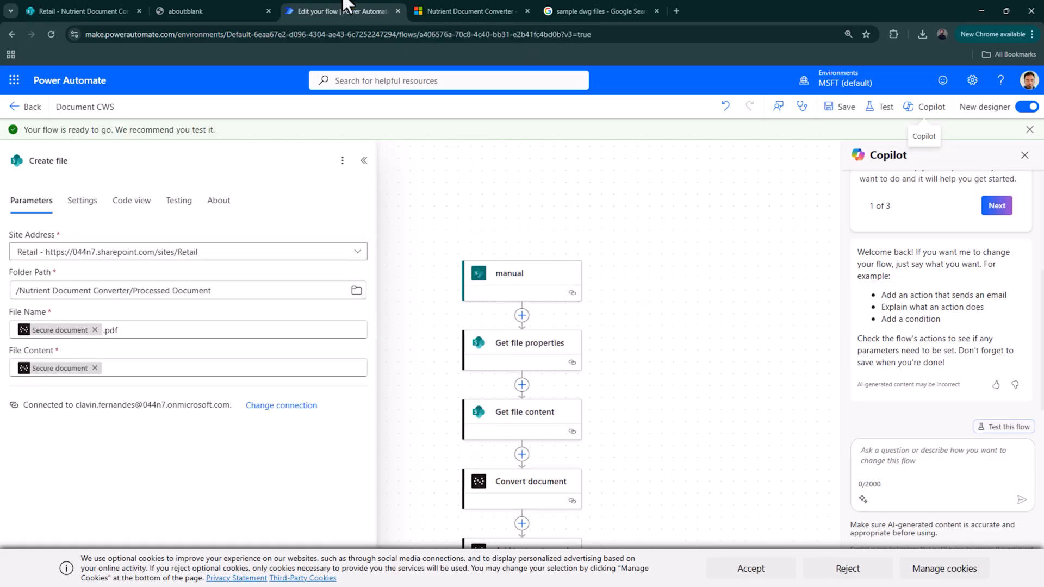
# - Run the Document CWS flow on A tour of the universe.docx from SharePoint's Sample Documents folder
pyautogui.click(113, 6)
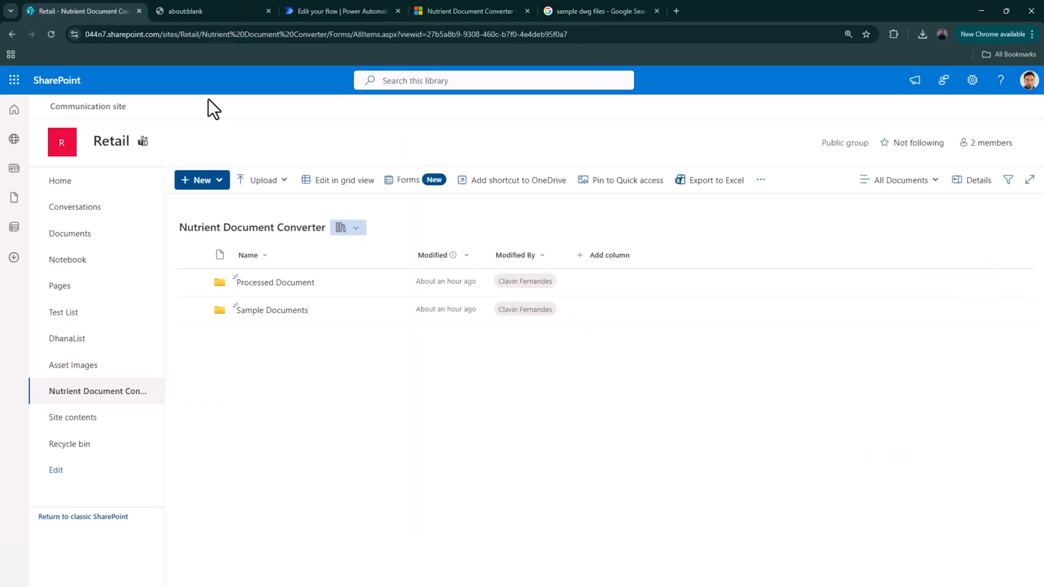
pyautogui.click(282, 313)
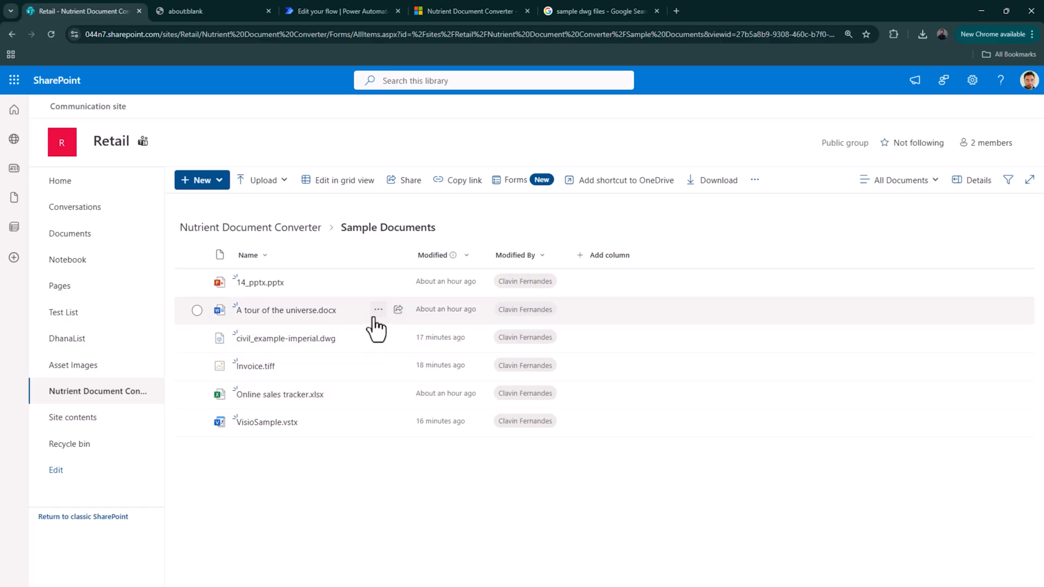
pyautogui.click(377, 311)
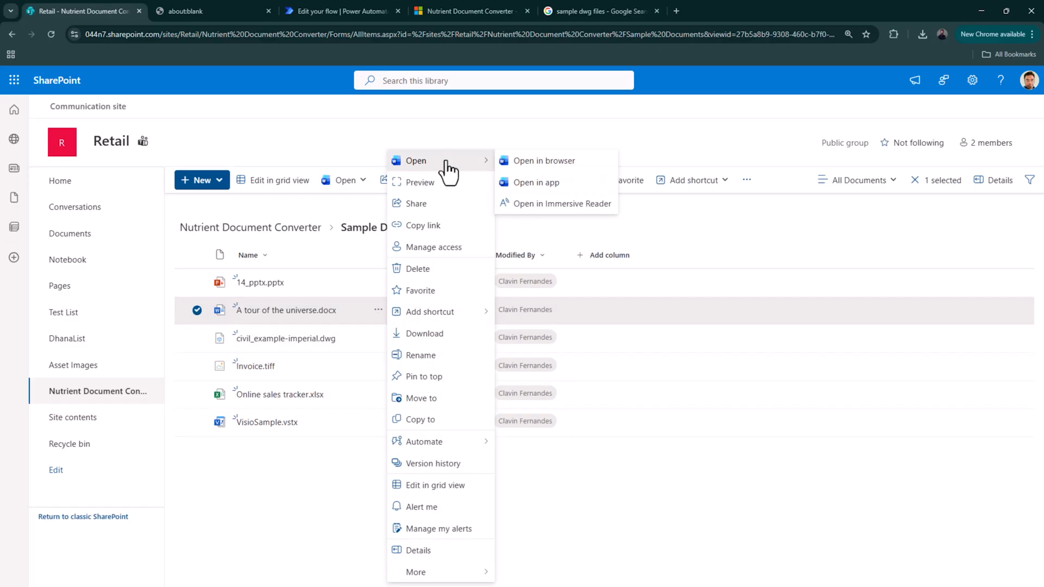
pyautogui.moveTo(460, 444)
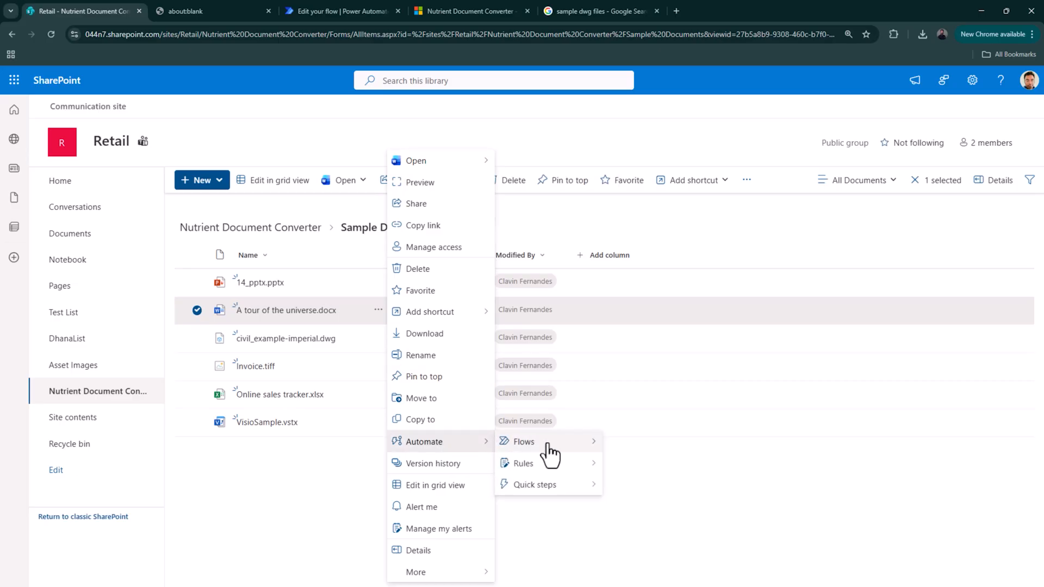
pyautogui.moveTo(547, 447)
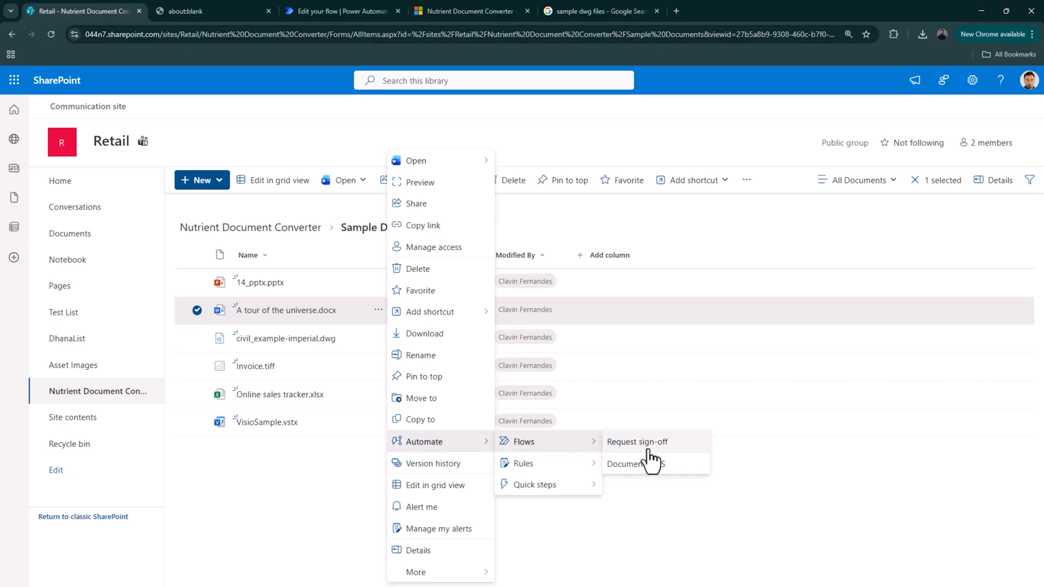
pyautogui.click(653, 463)
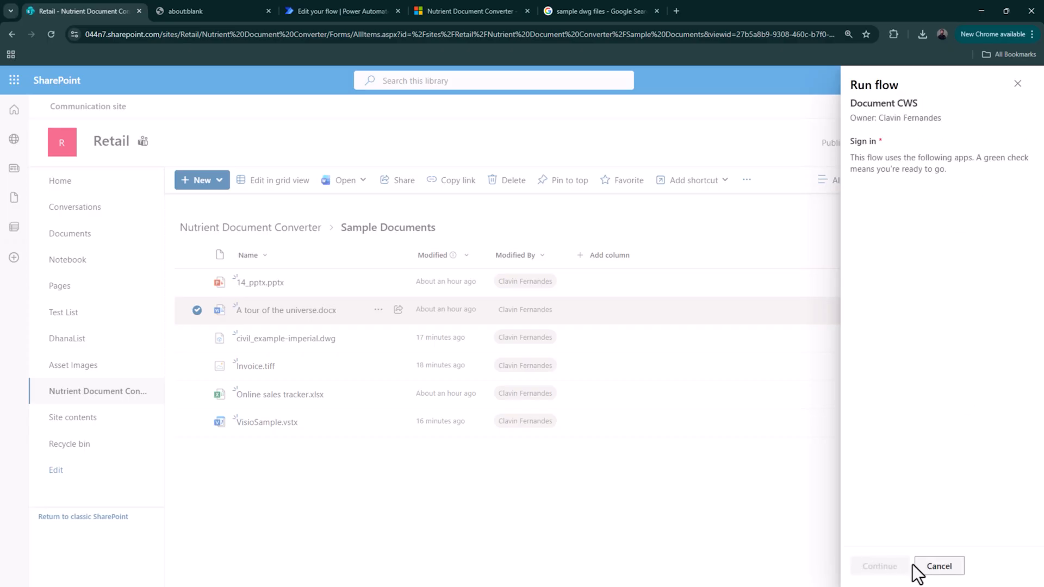
pyautogui.click(881, 568)
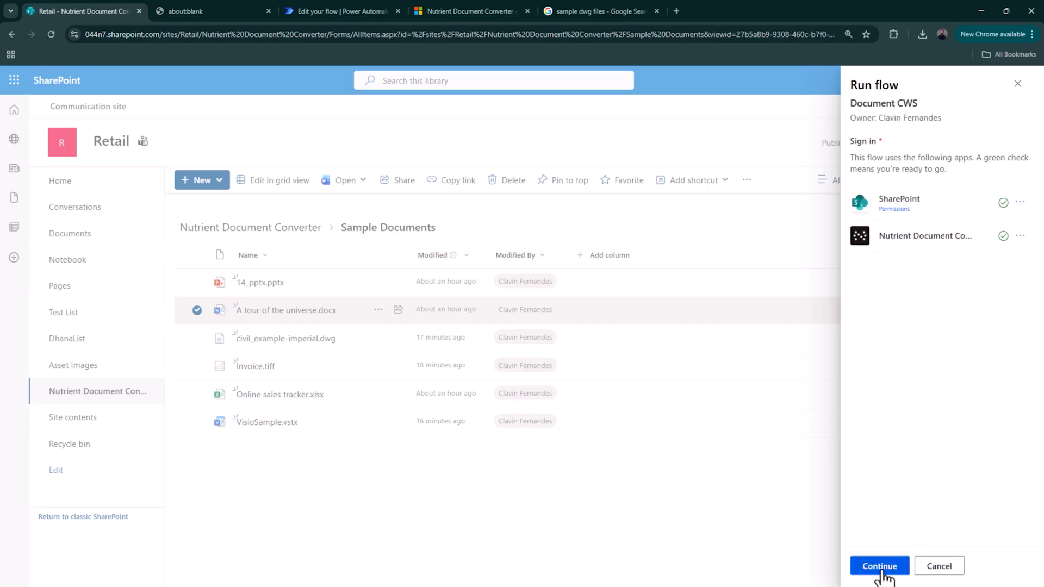
pyautogui.click(879, 566)
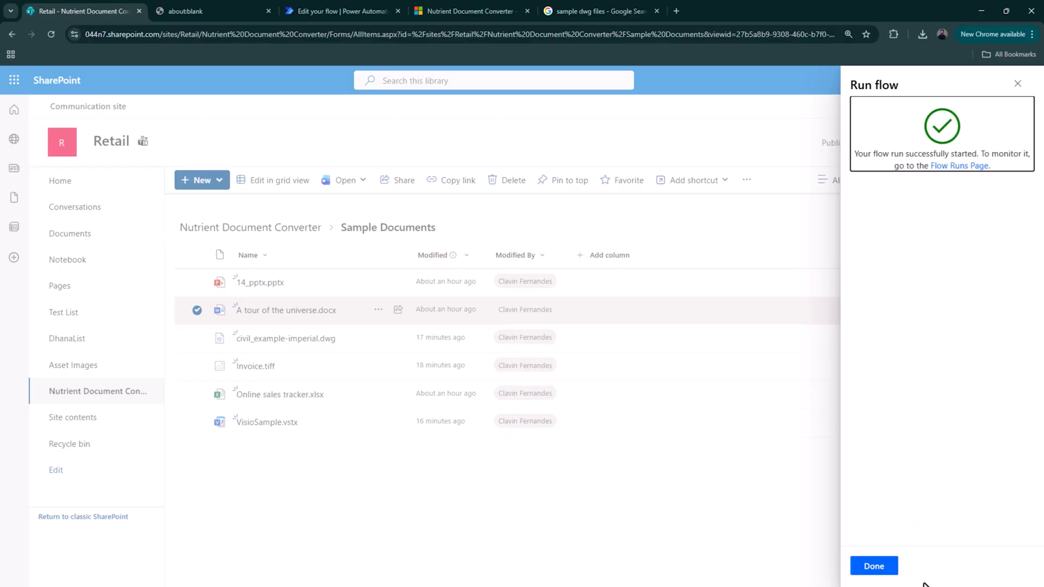
pyautogui.click(870, 565)
# - Return to the Document CWS flow's details page and dismiss the flow-ready message
pyautogui.click(342, 11)
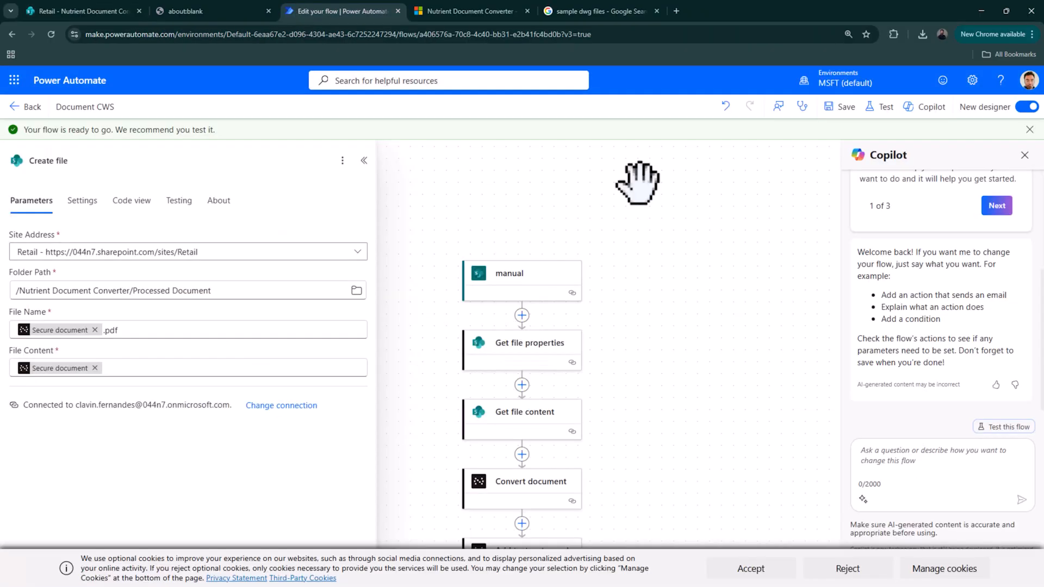
pyautogui.click(21, 108)
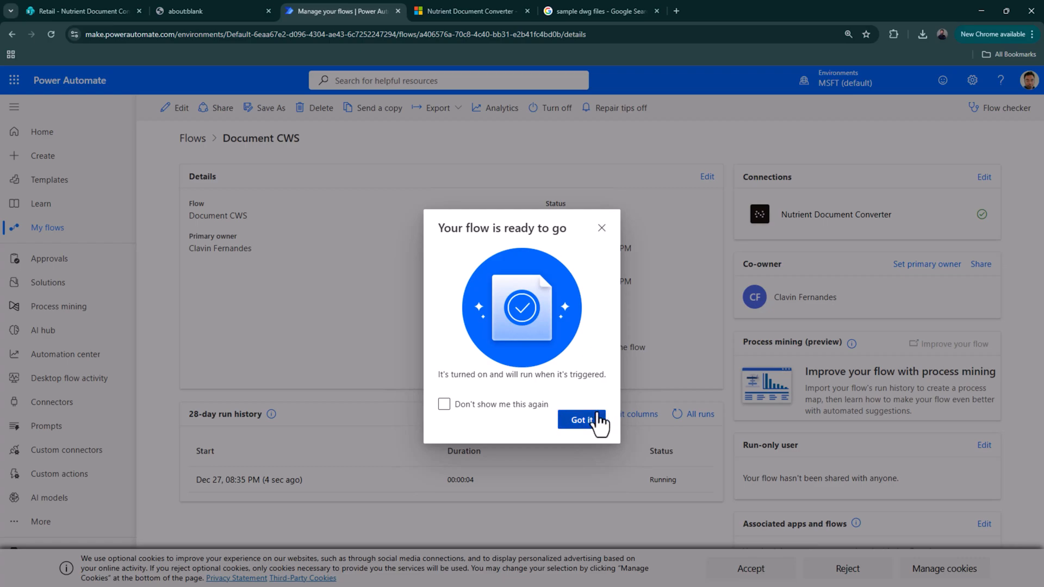
pyautogui.click(590, 420)
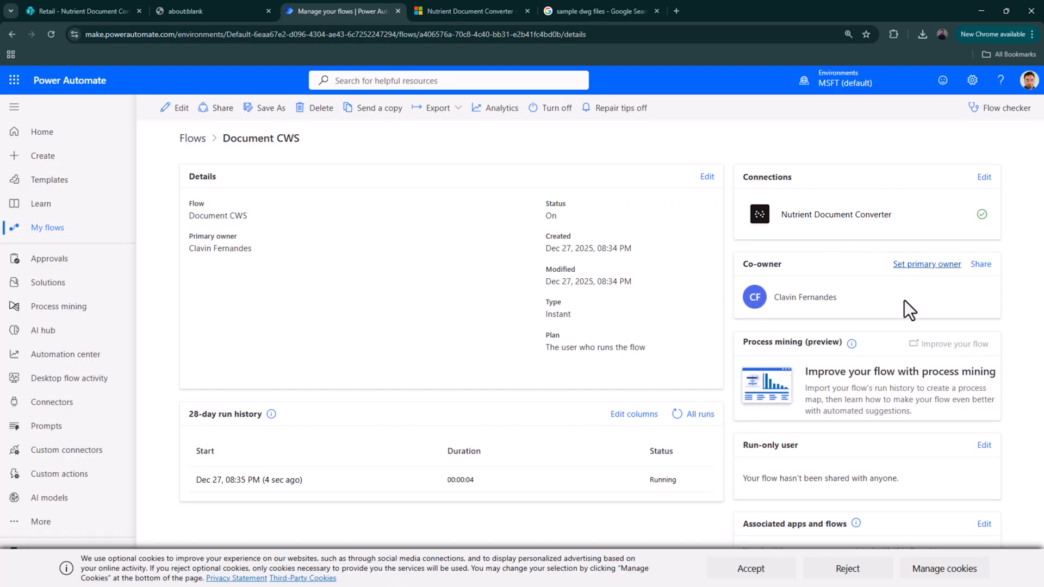
# - Set the run-only users' Nutrient Document Converter connection to 'Use this connection'
pyautogui.click(981, 447)
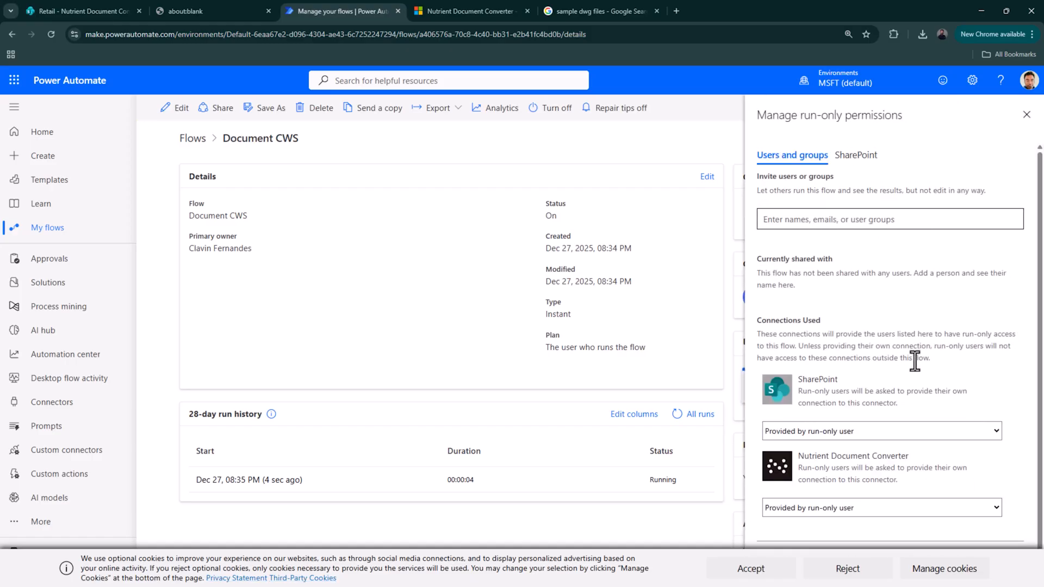
pyautogui.click(855, 428)
pyautogui.click(855, 428)
pyautogui.click(831, 497)
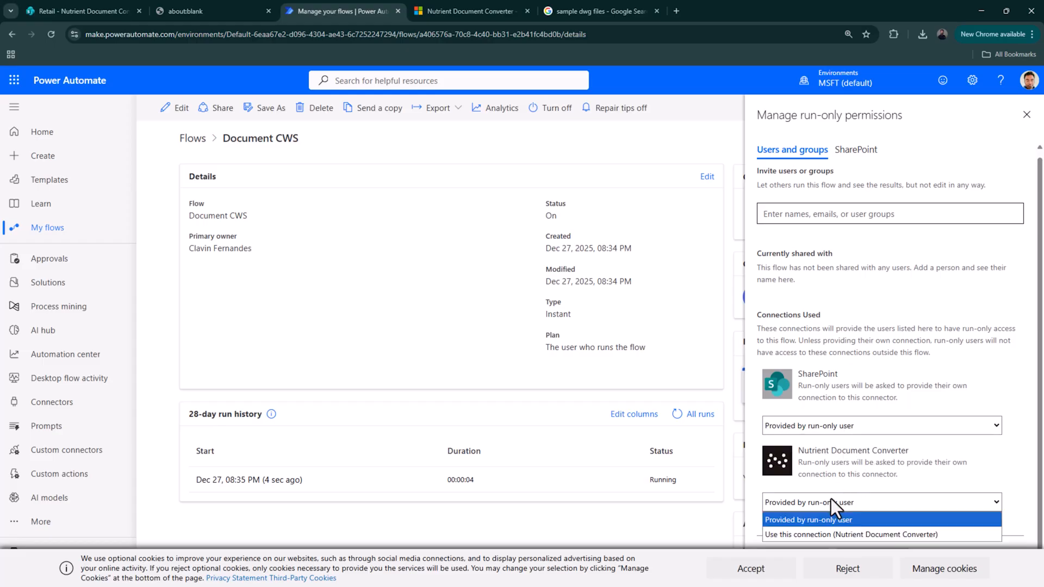
pyautogui.click(812, 533)
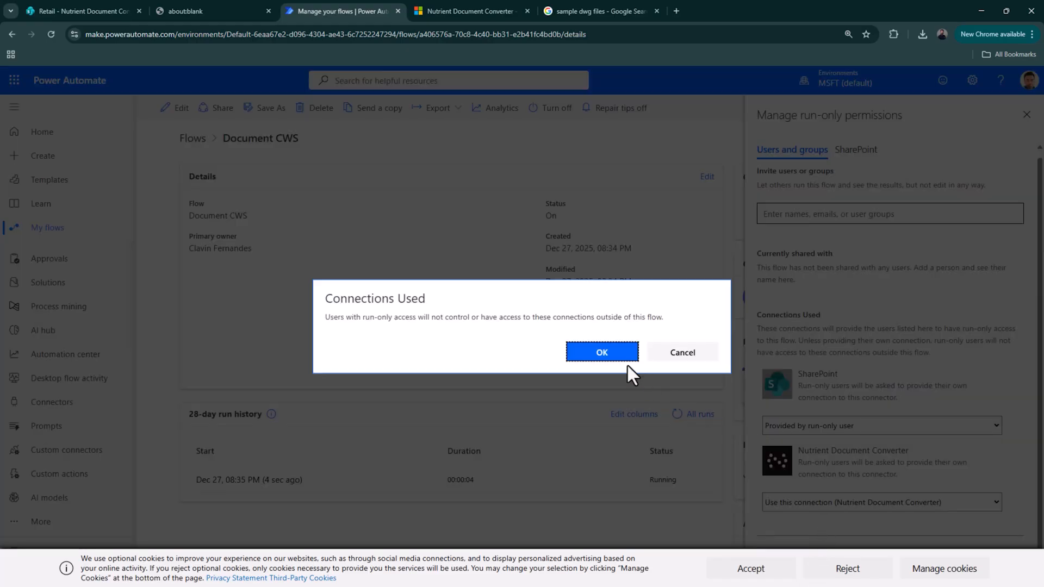
pyautogui.click(601, 352)
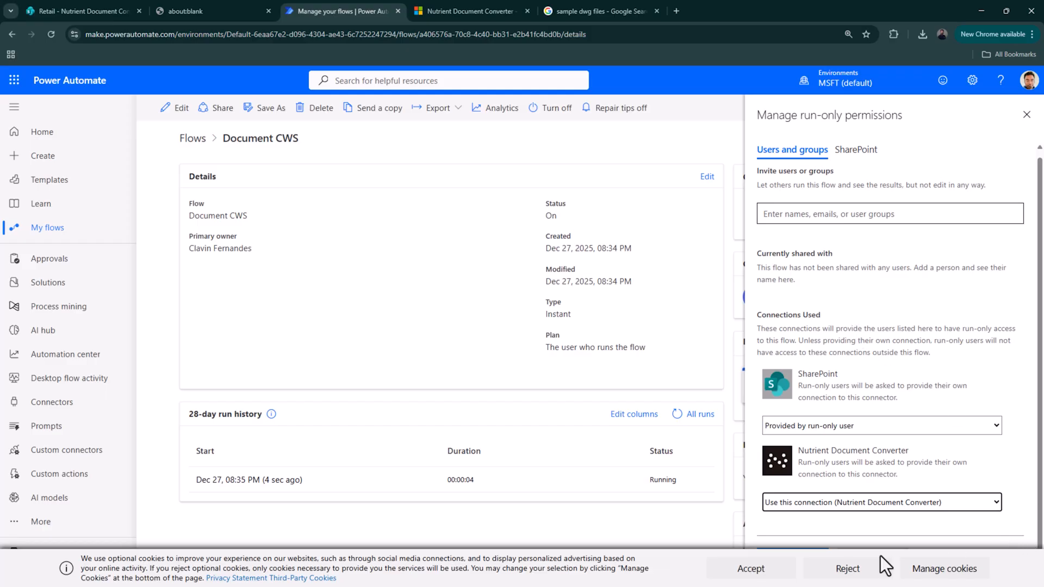
pyautogui.click(854, 572)
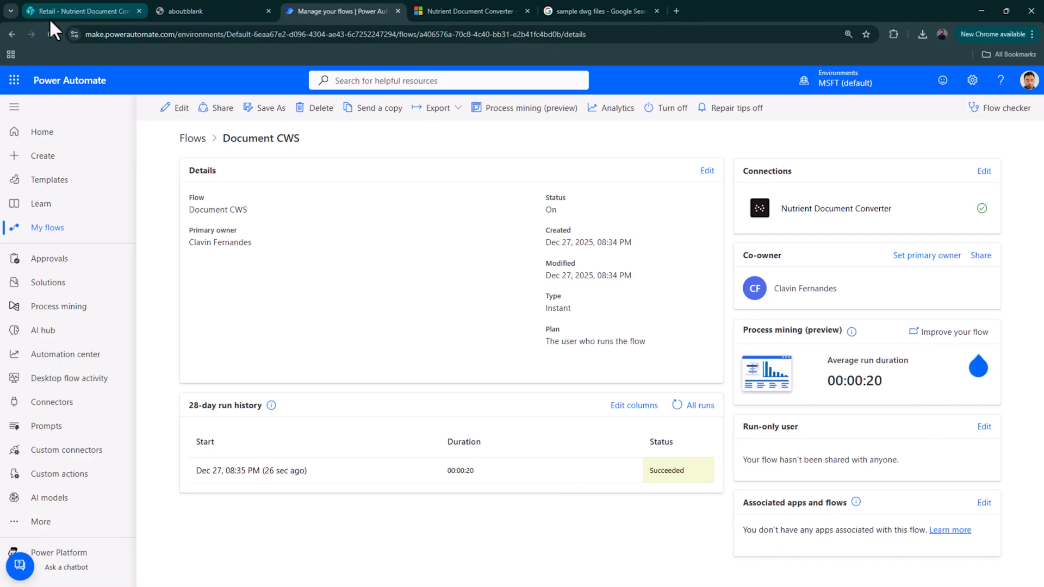
pyautogui.click(73, 12)
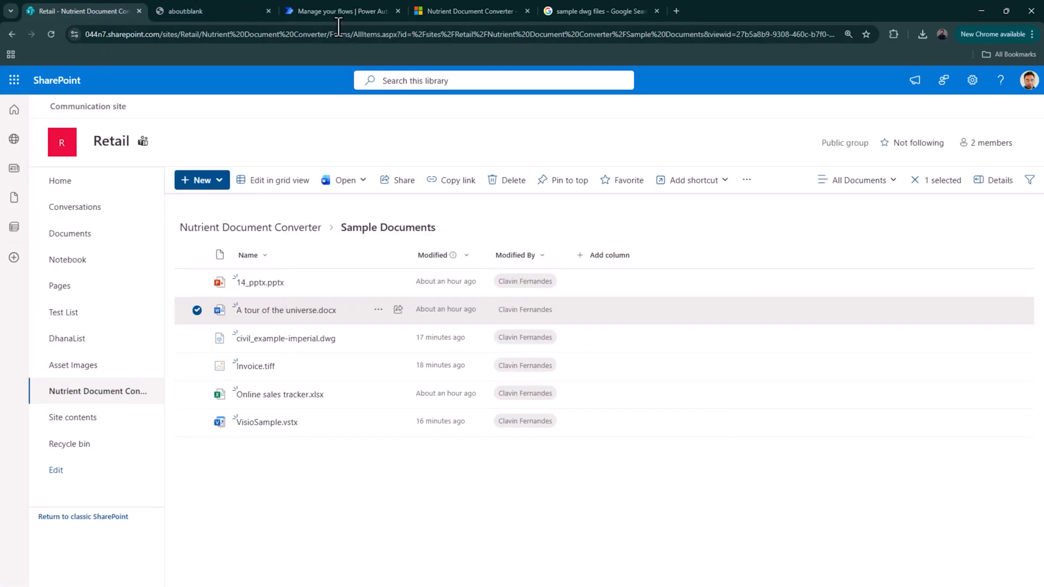
# - In the Nutrient Document Converter library, open A tour of the universe.pdf from the Processed Document folder
pyautogui.click(340, 12)
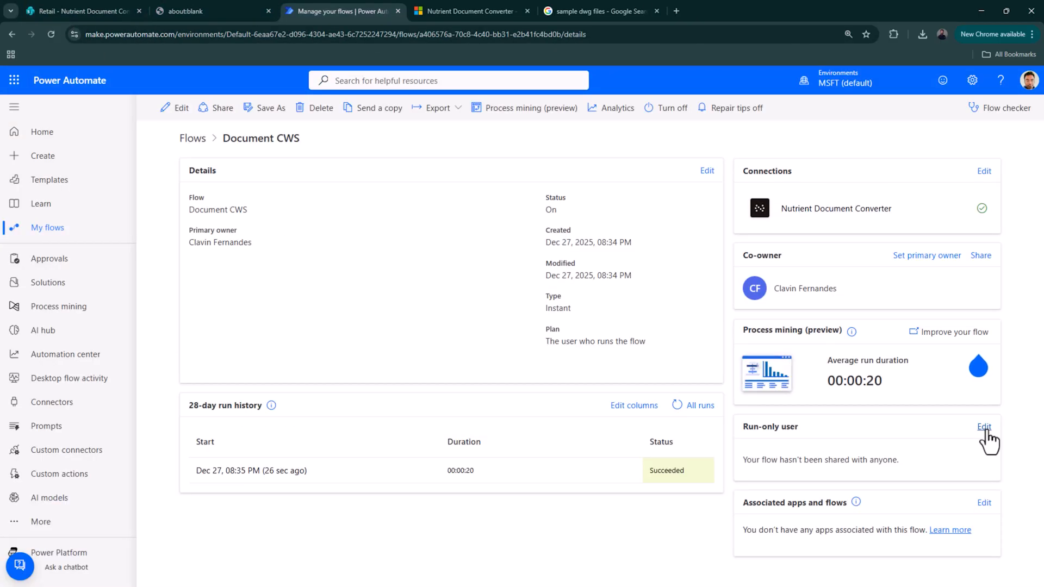
pyautogui.click(81, 15)
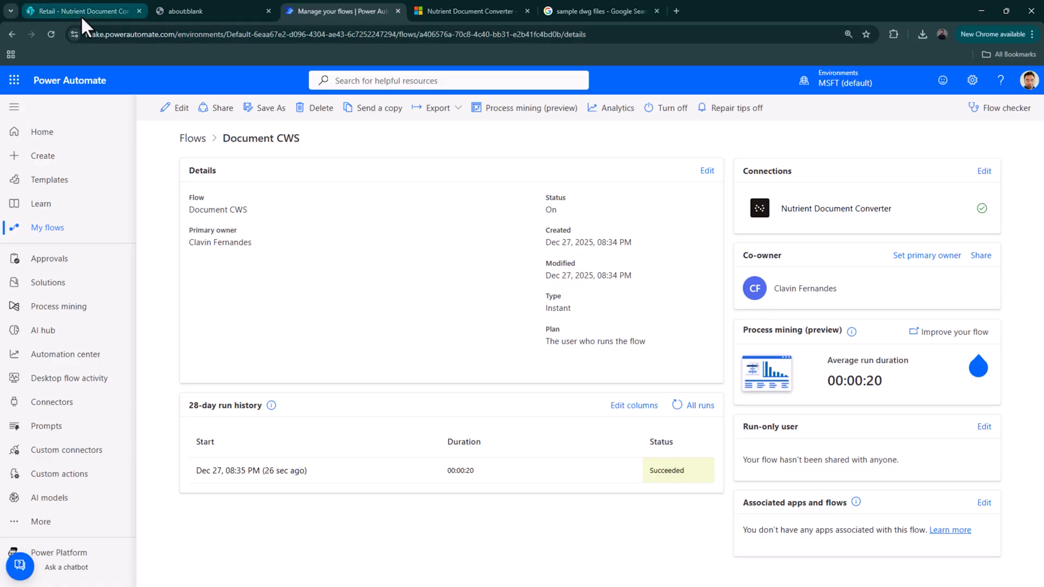
pyautogui.click(242, 228)
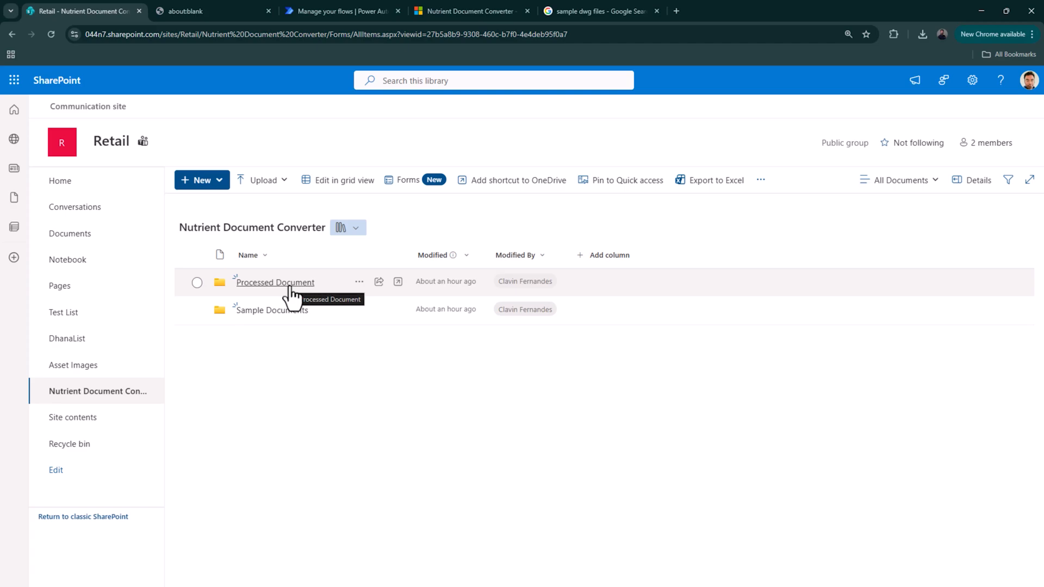
pyautogui.click(290, 290)
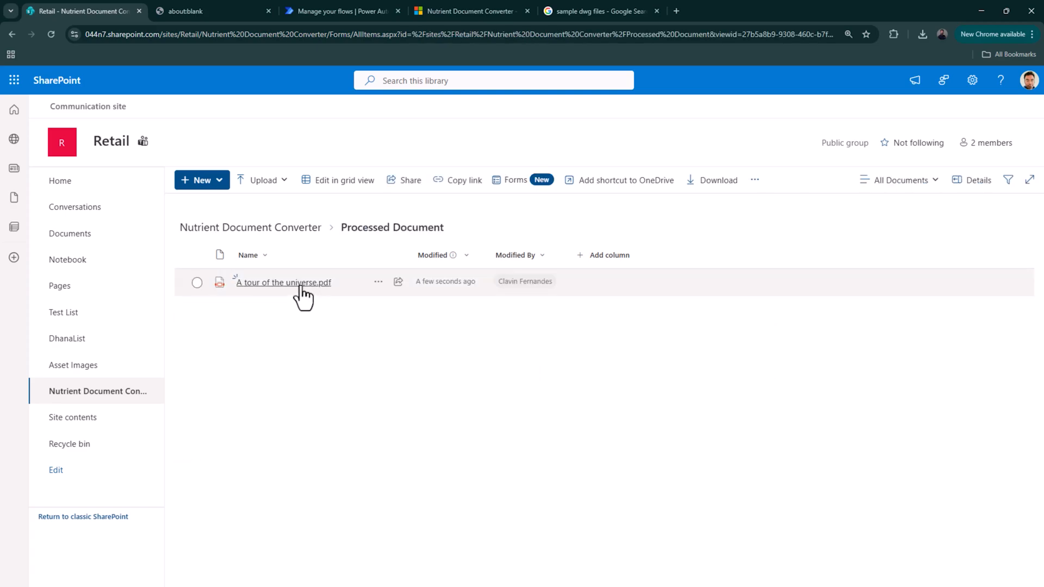
pyautogui.moveTo(301, 288)
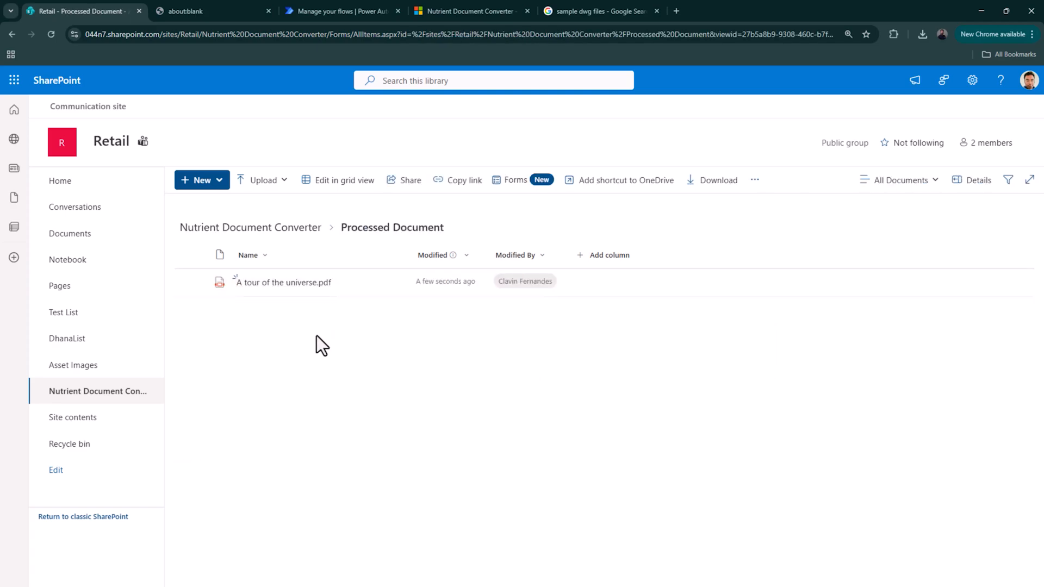
pyautogui.click(288, 283)
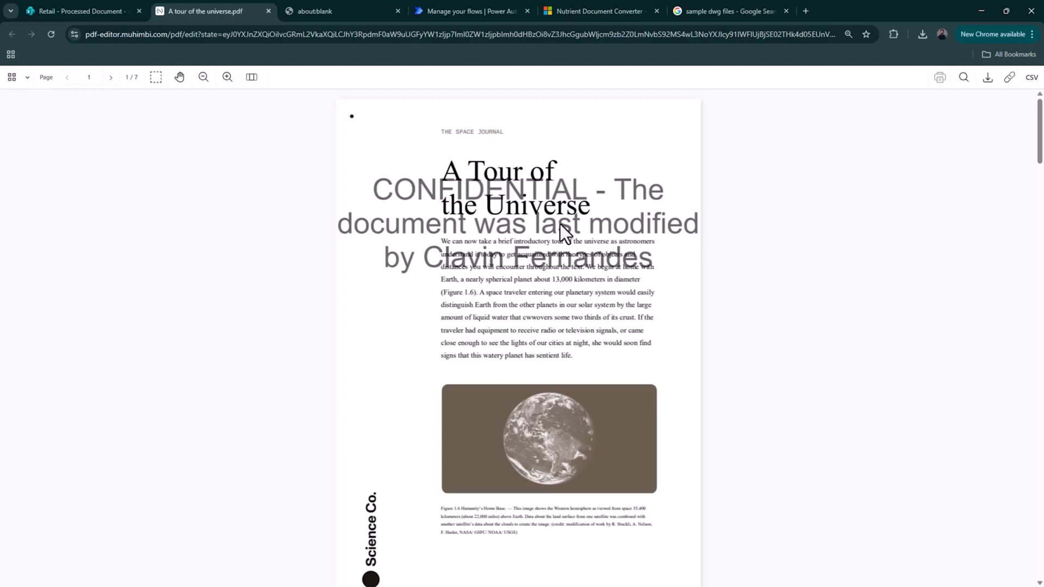
# - Scroll through A tour of the universe.pdf to check the CONFIDENTIAL watermark on its pages
pyautogui.scroll(-4, 632, 297)
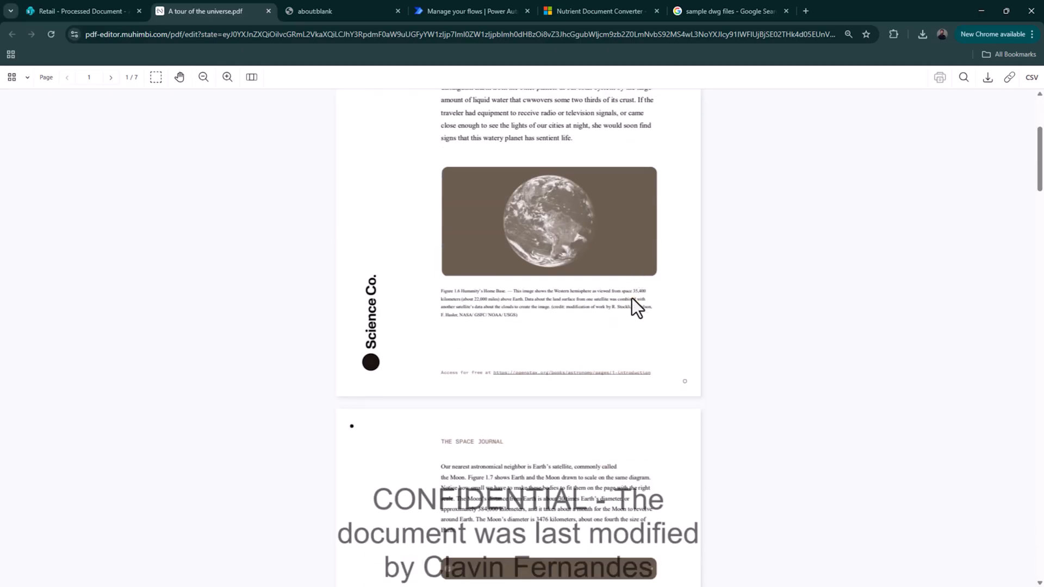
pyautogui.scroll(4, 631, 297)
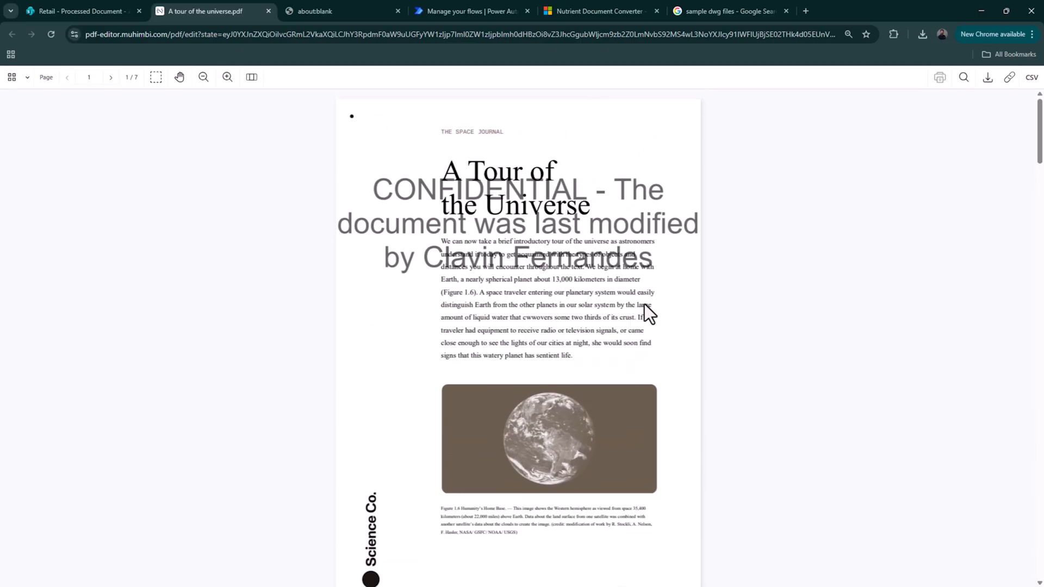
pyautogui.click(442, 10)
# - Change the Add text watermark step's text alignment from Top Center to Middle Center
pyautogui.click(179, 108)
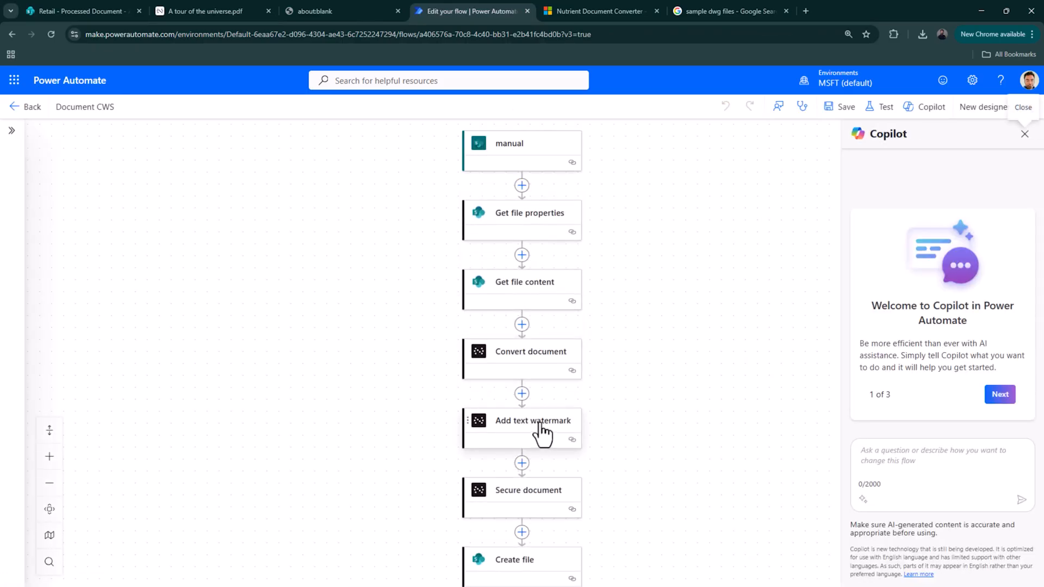
pyautogui.click(539, 429)
pyautogui.scroll(-4, 213, 347)
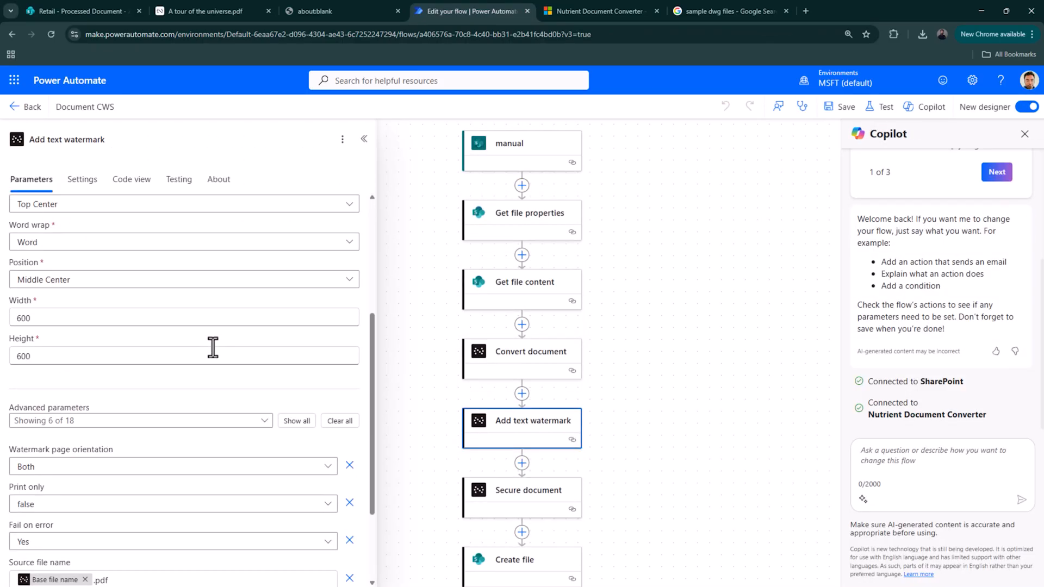
pyautogui.scroll(1, 135, 327)
pyautogui.click(108, 255)
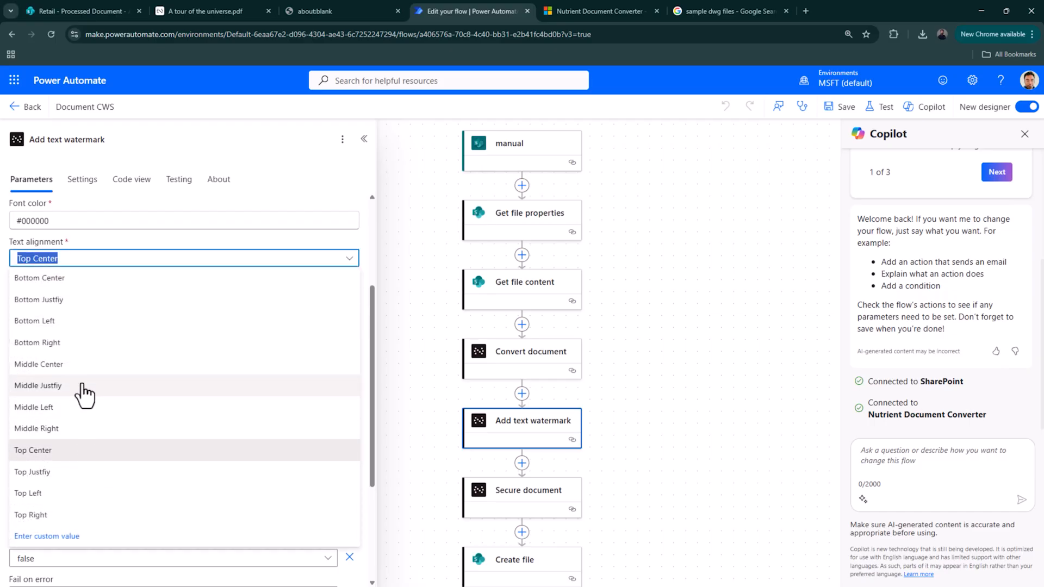
pyautogui.click(82, 365)
pyautogui.scroll(1, 109, 359)
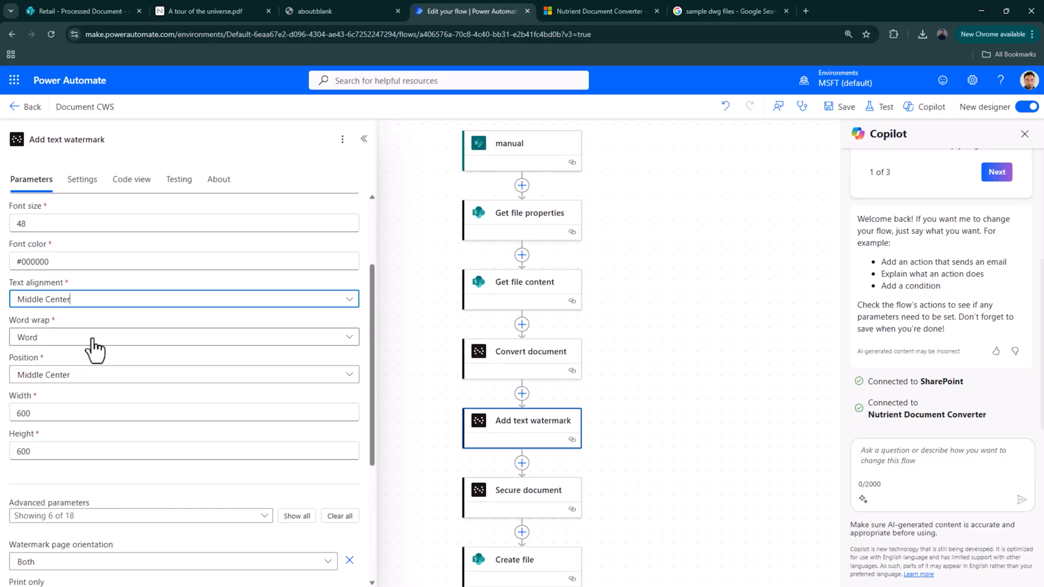
# - Search 'color hex codes' and find the pure red code #ff0000 on color-hex.com
pyautogui.click(807, 7)
pyautogui.write('c')
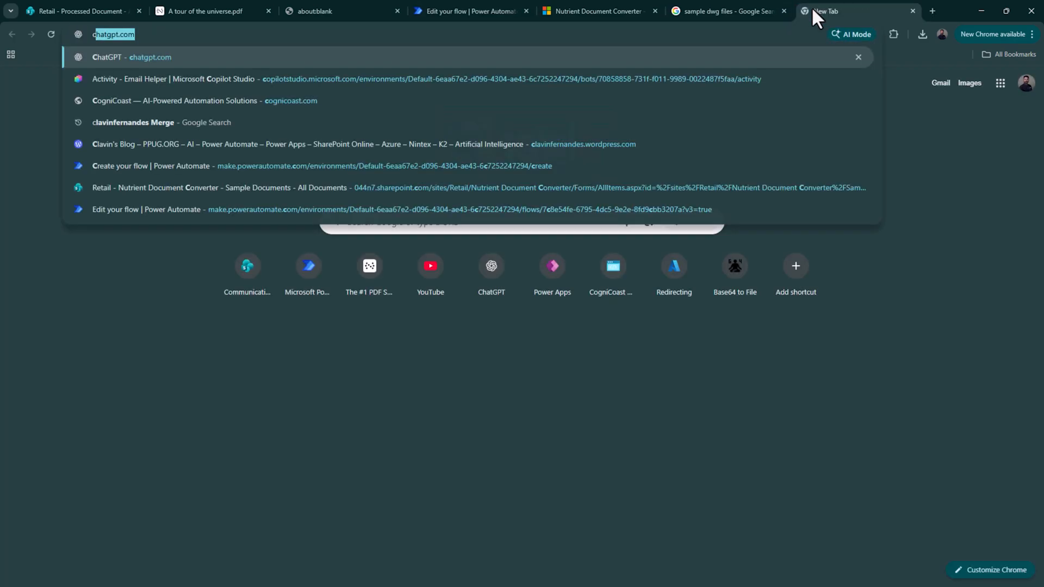
pyautogui.write('olor hex')
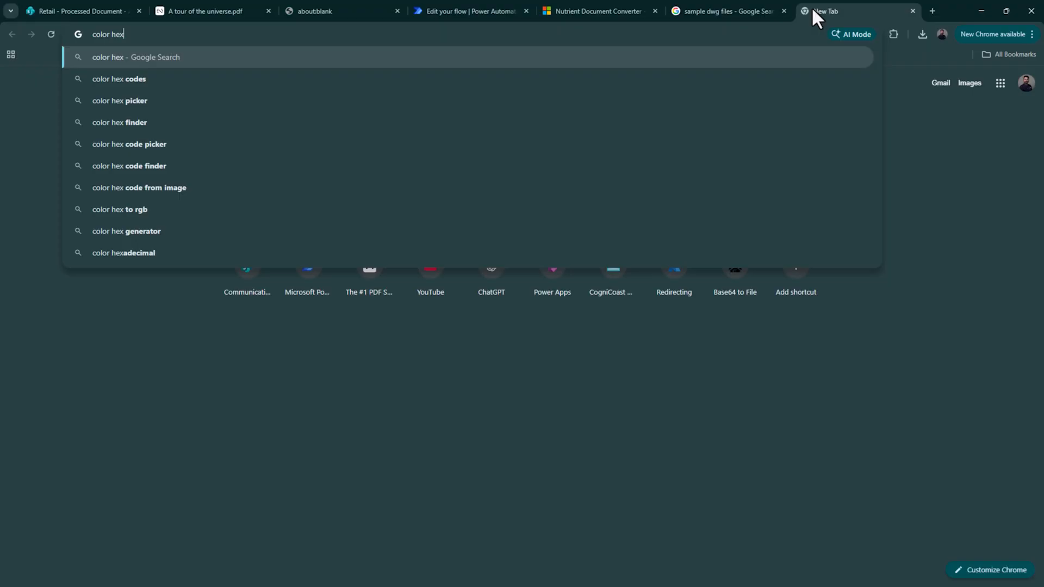
pyautogui.press('Down')
pyautogui.press('Return')
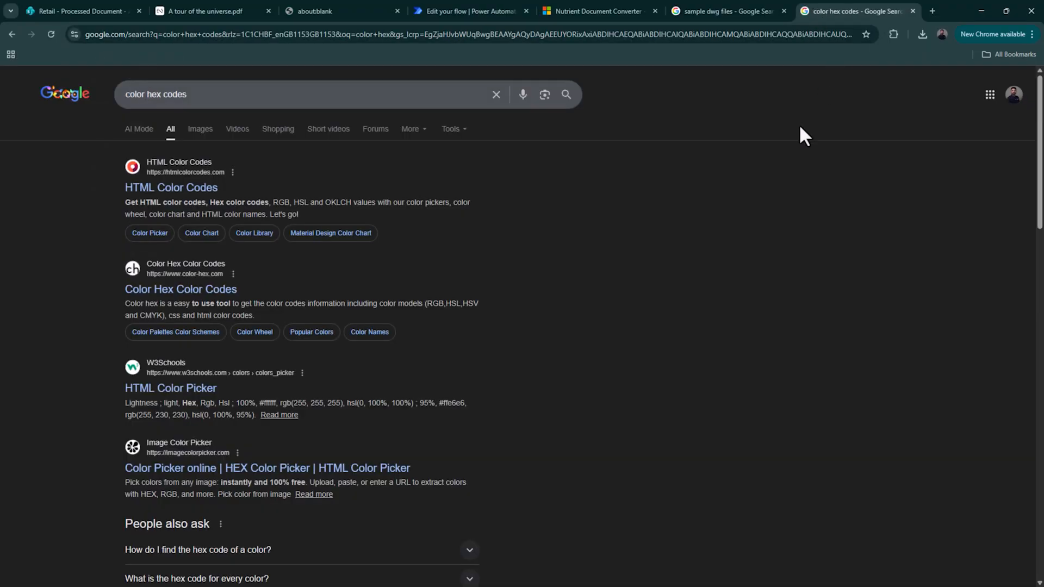
pyautogui.click(209, 288)
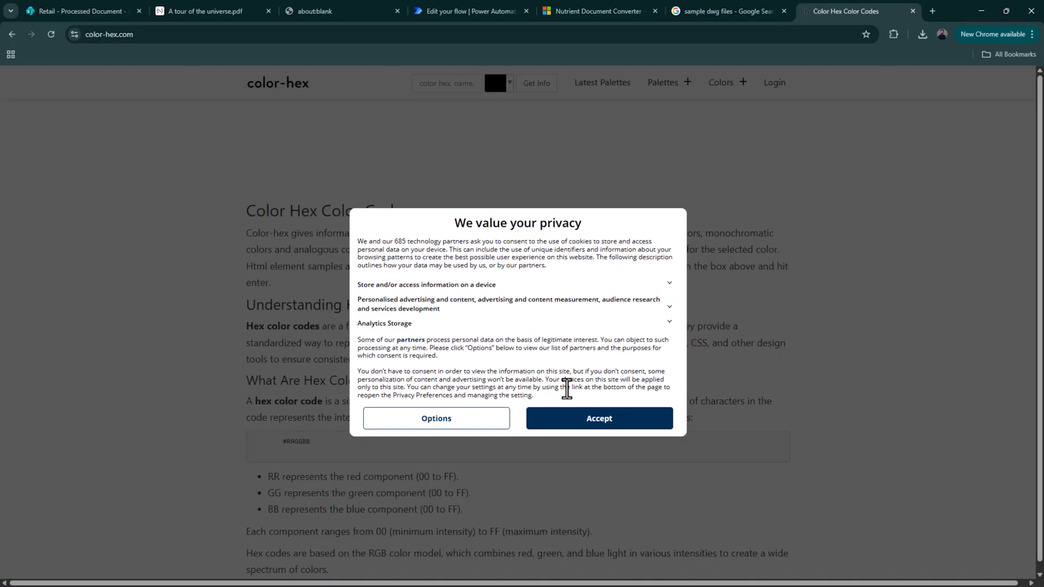
pyautogui.click(582, 417)
pyautogui.scroll(-9, 575, 397)
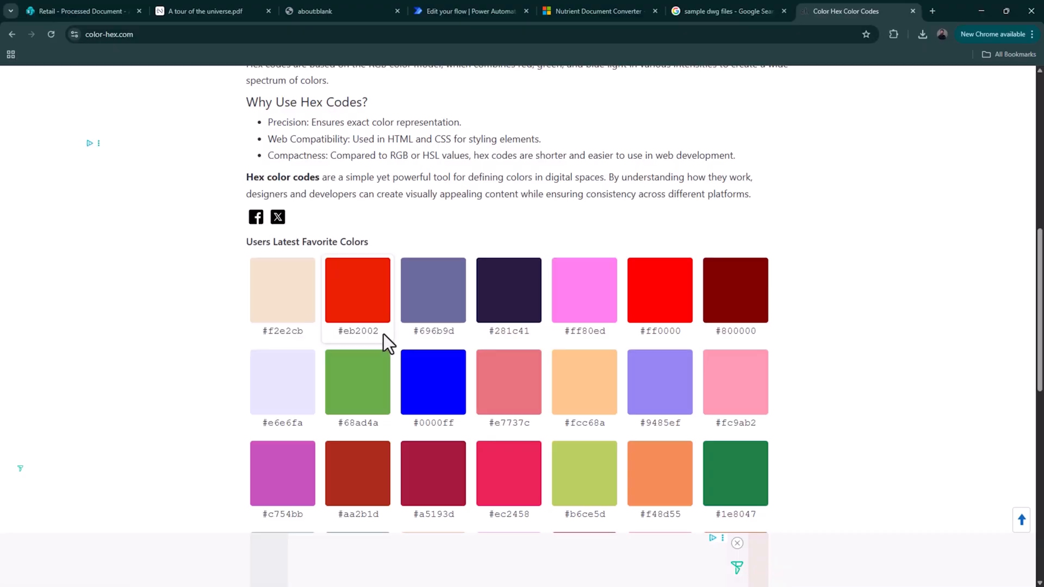
pyautogui.moveTo(383, 334); pyautogui.dragTo(347, 335)
pyautogui.moveTo(686, 330); pyautogui.dragTo(630, 331)
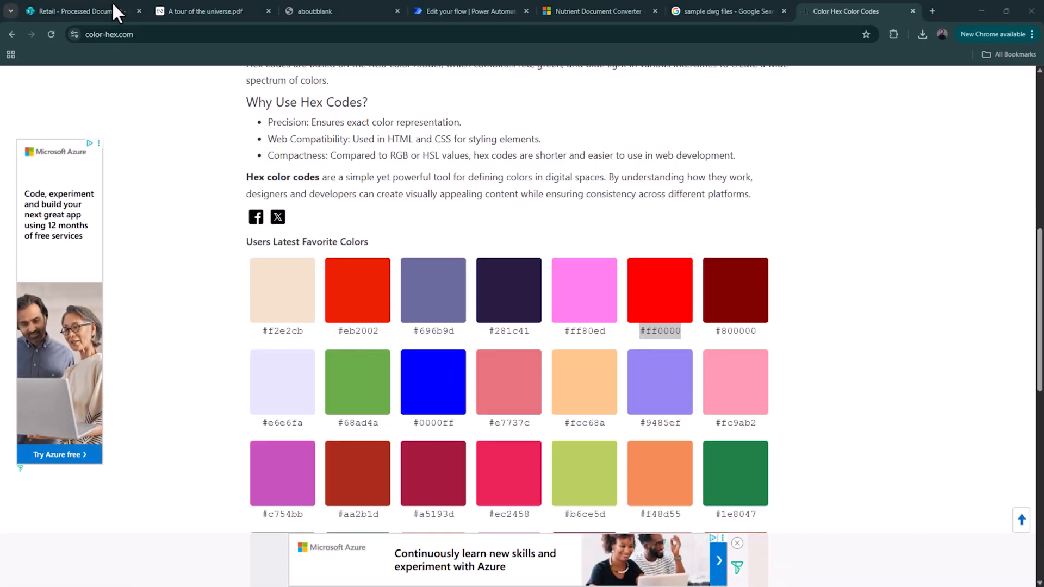
pyautogui.click(471, 11)
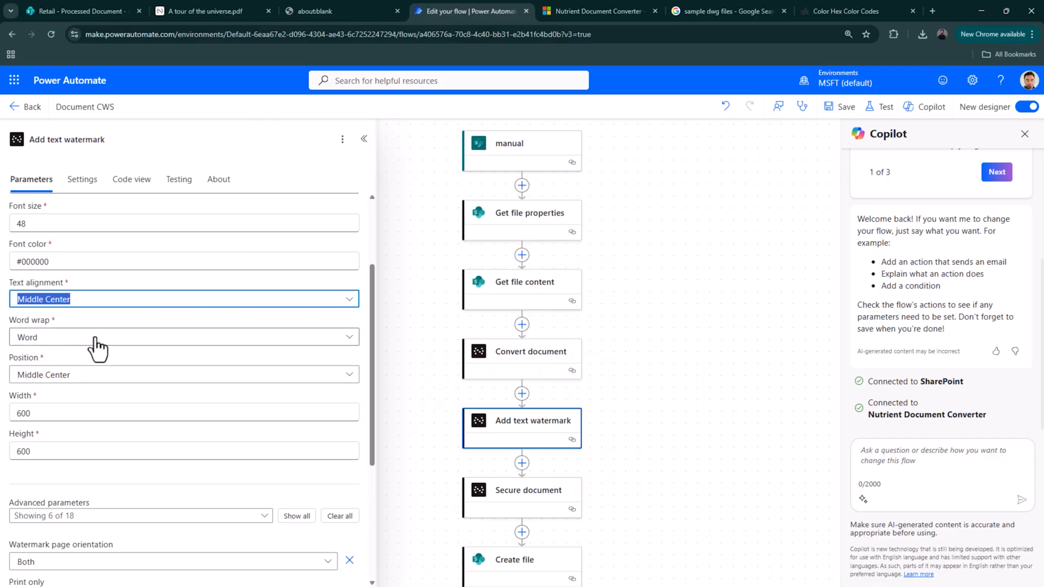
# - Change the watermark font colour from #000000 to #ff0000
pyautogui.tripleClick(70, 261)
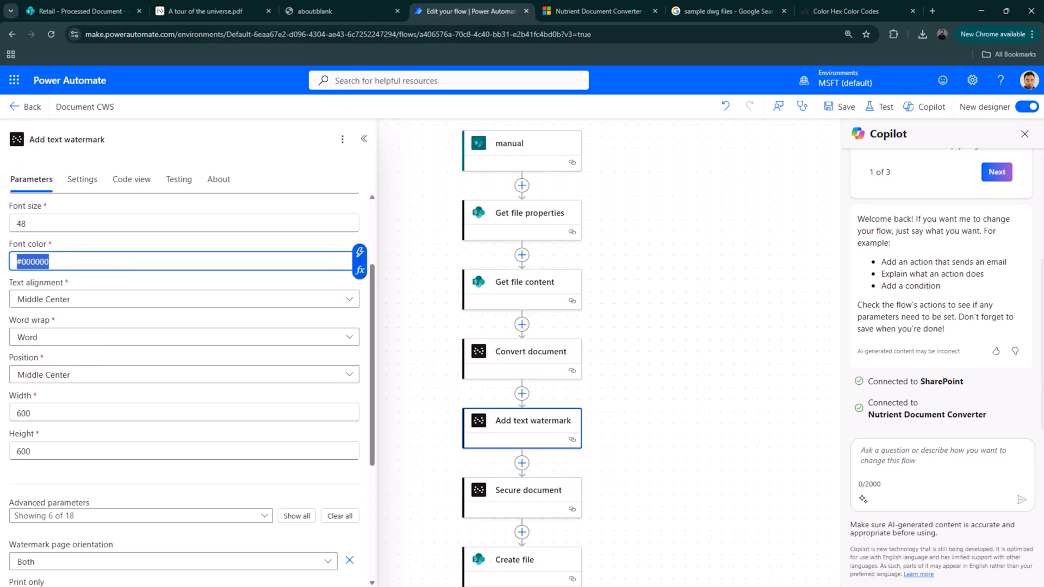
pyautogui.write('#ff0000')
pyautogui.tripleClick(47, 222)
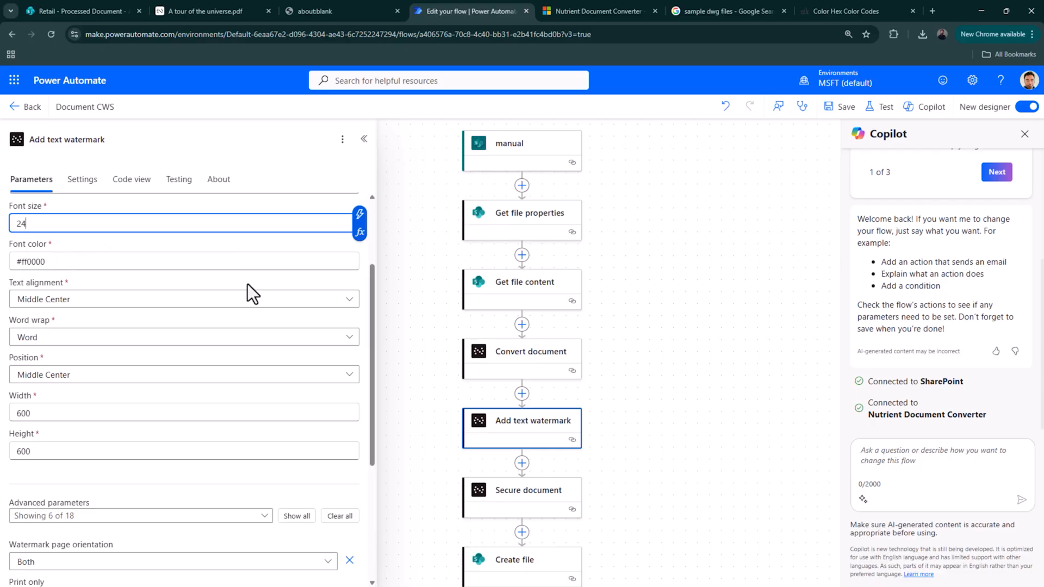
pyautogui.scroll(2, 218, 277)
pyautogui.scroll(-6, 125, 296)
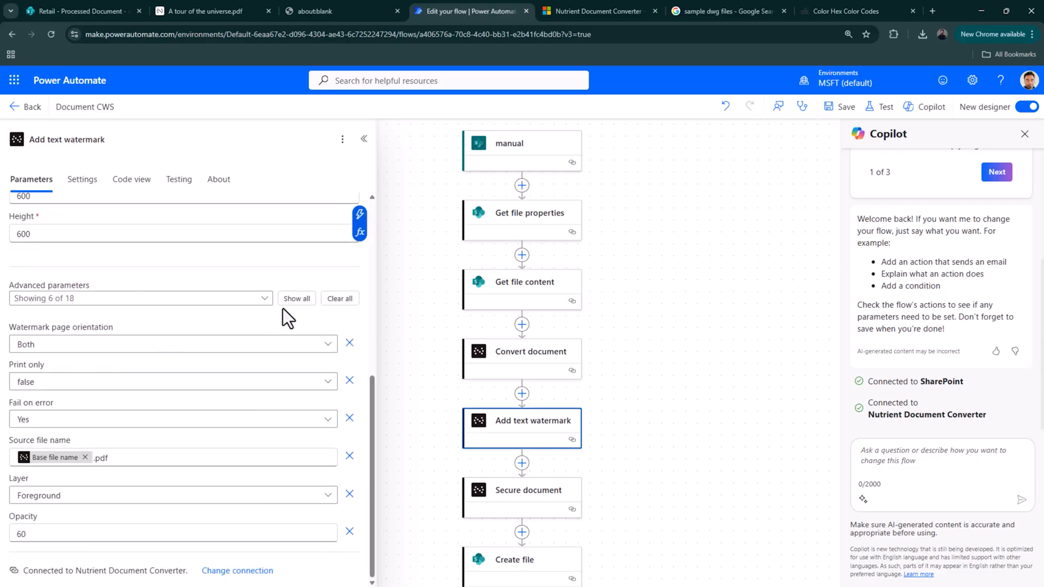
# - Set the watermark rotation to -45 in the advanced parameters and save the flow
pyautogui.click(294, 298)
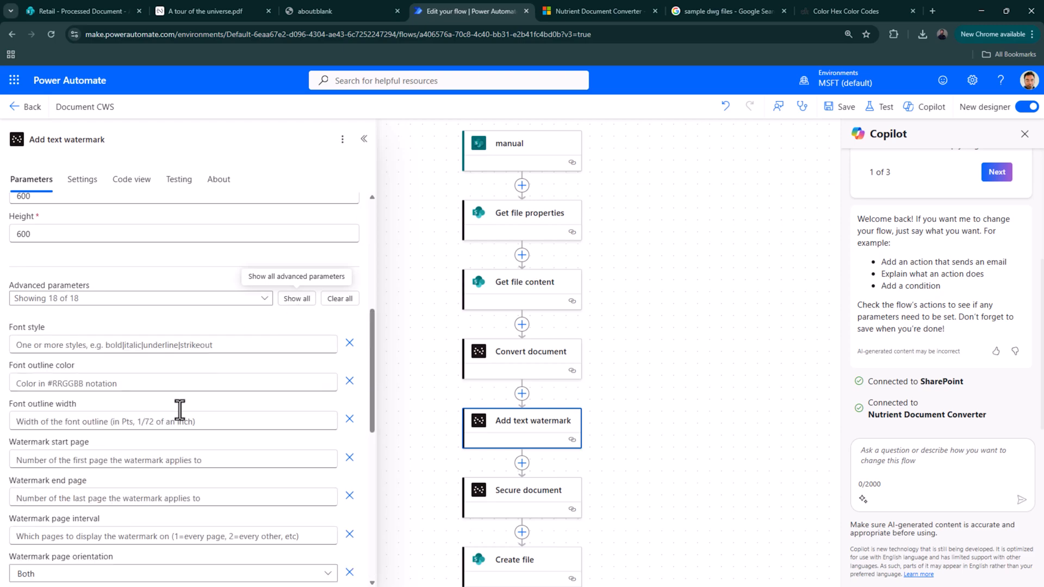
pyautogui.scroll(-3, 173, 430)
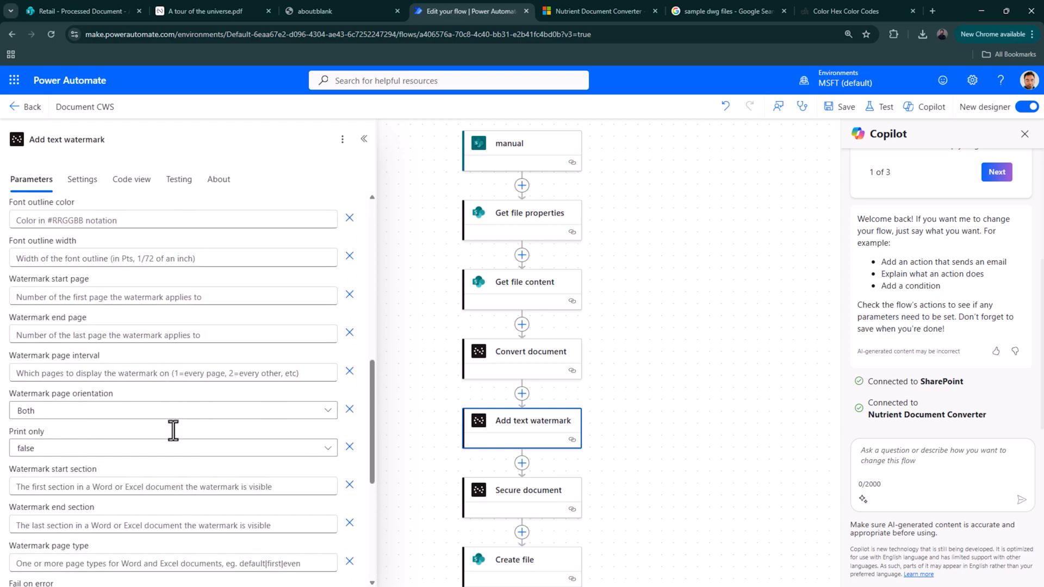
pyautogui.scroll(-5, 173, 431)
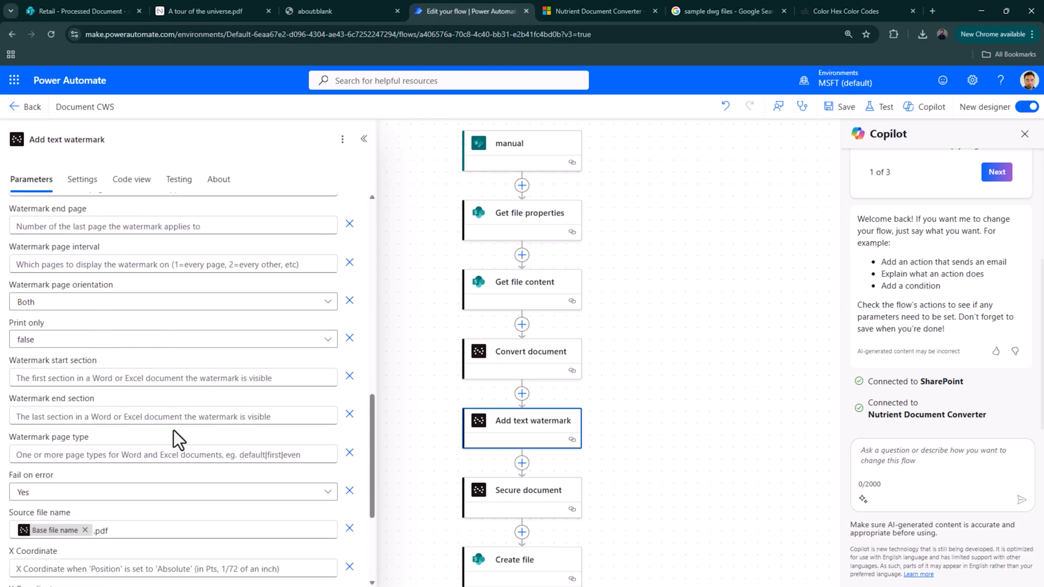
pyautogui.scroll(-1, 173, 429)
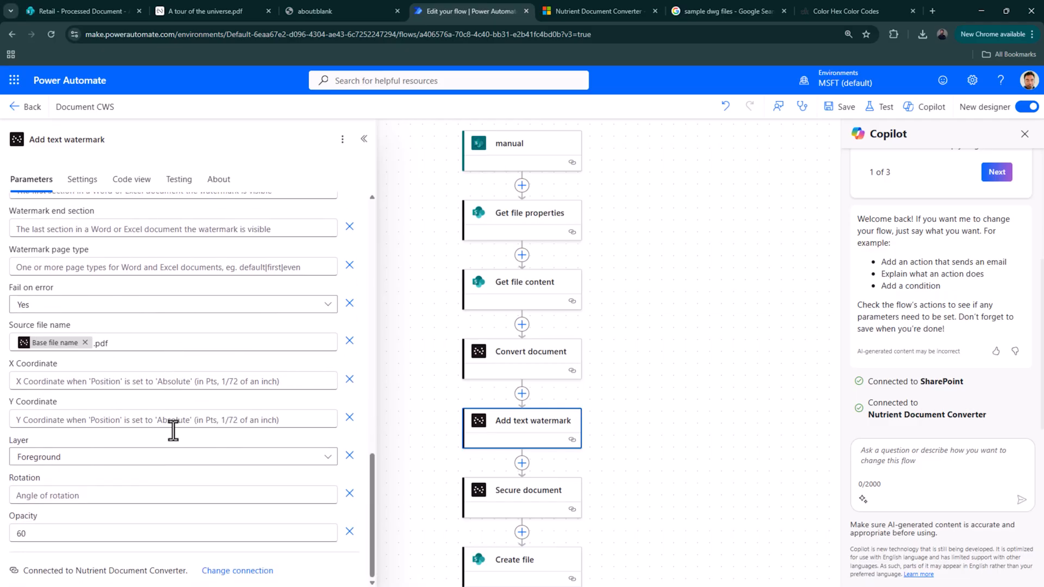
pyautogui.click(63, 490)
pyautogui.write('-45')
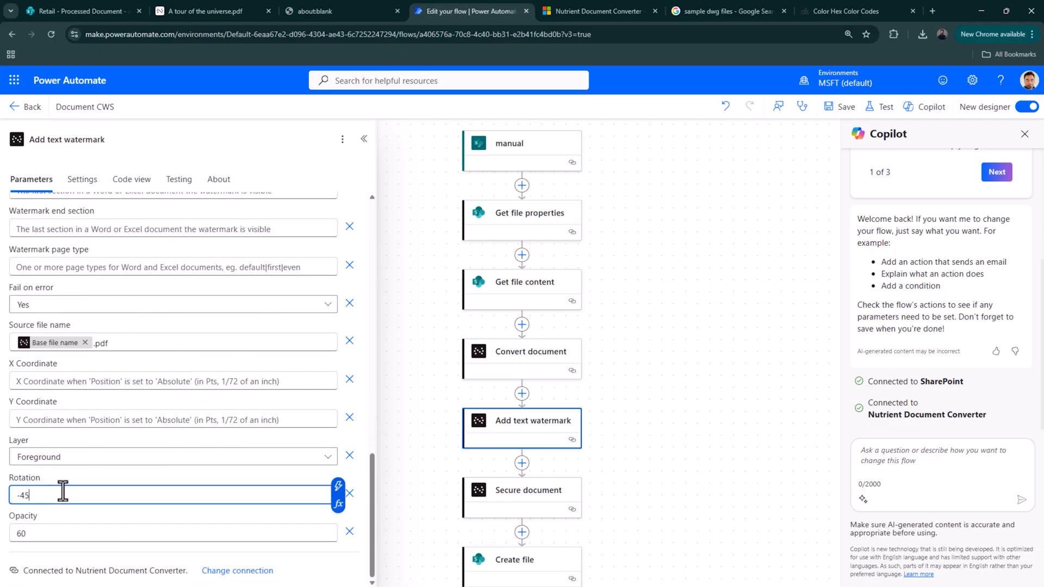
pyautogui.click(853, 109)
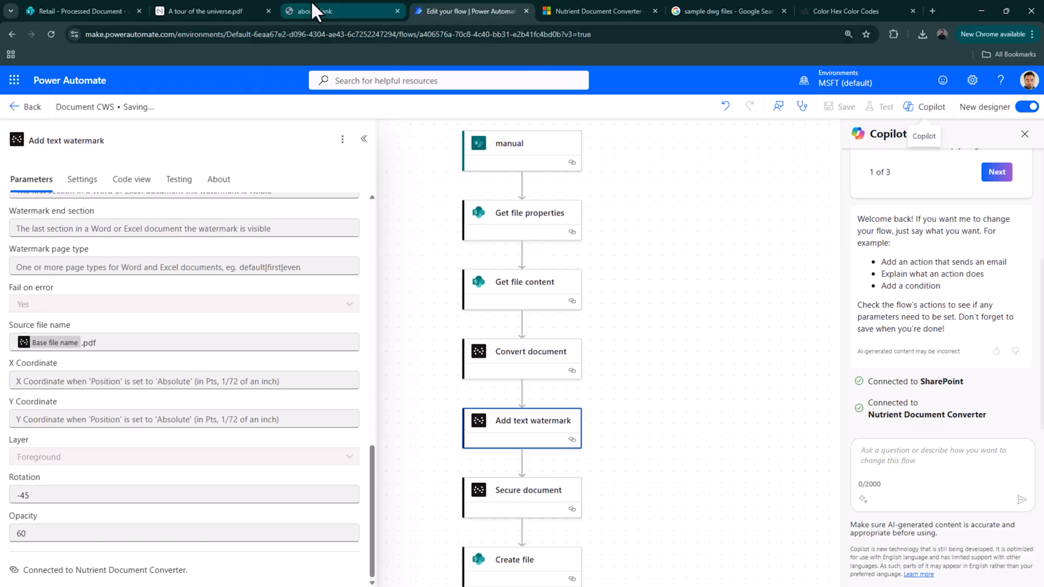
pyautogui.click(94, 10)
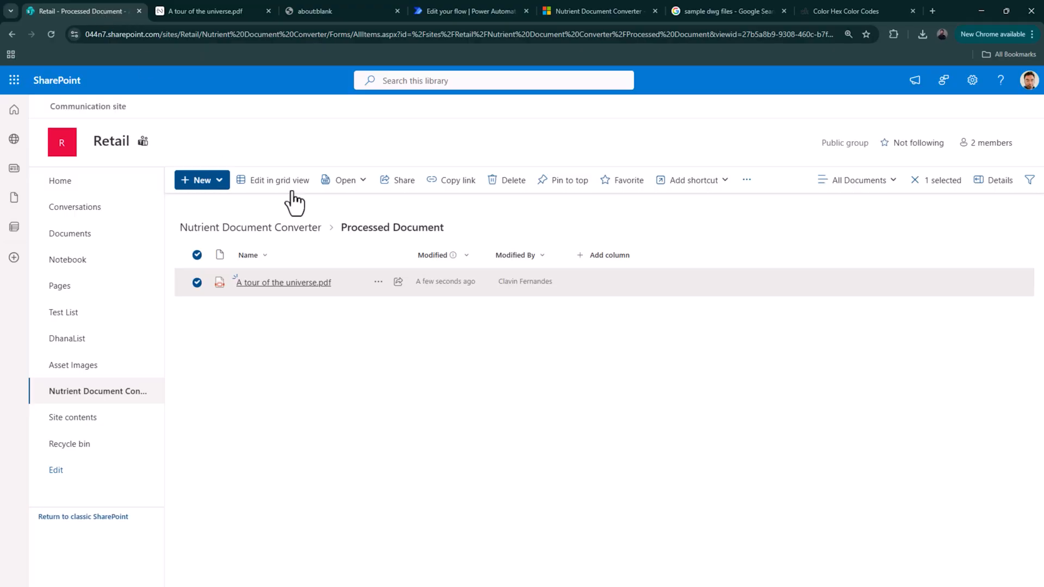
# - Open the Sample Documents folder and select Online sales tracker.xlsx for conversion
pyautogui.click(288, 228)
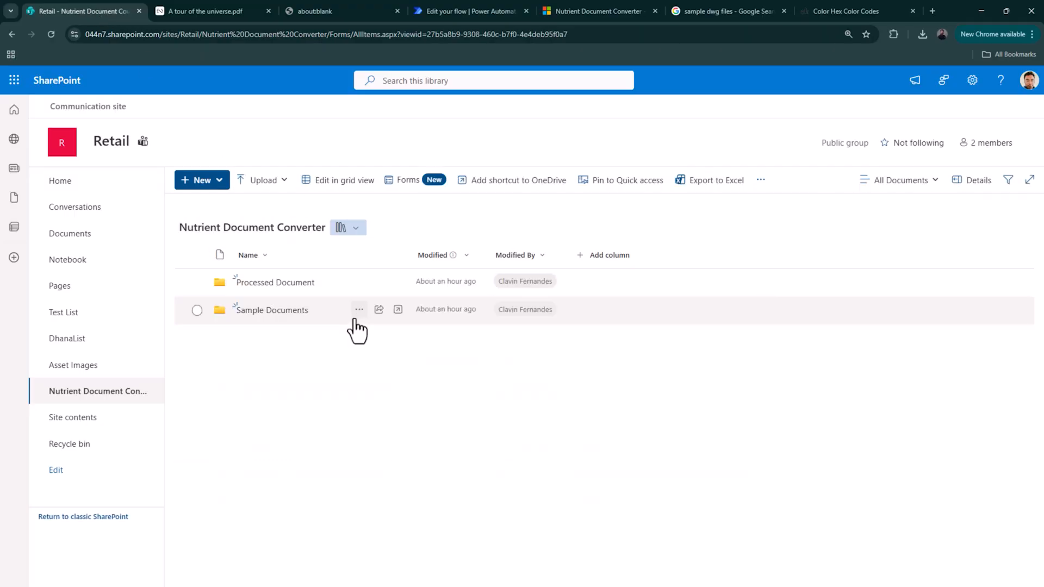
pyautogui.click(266, 310)
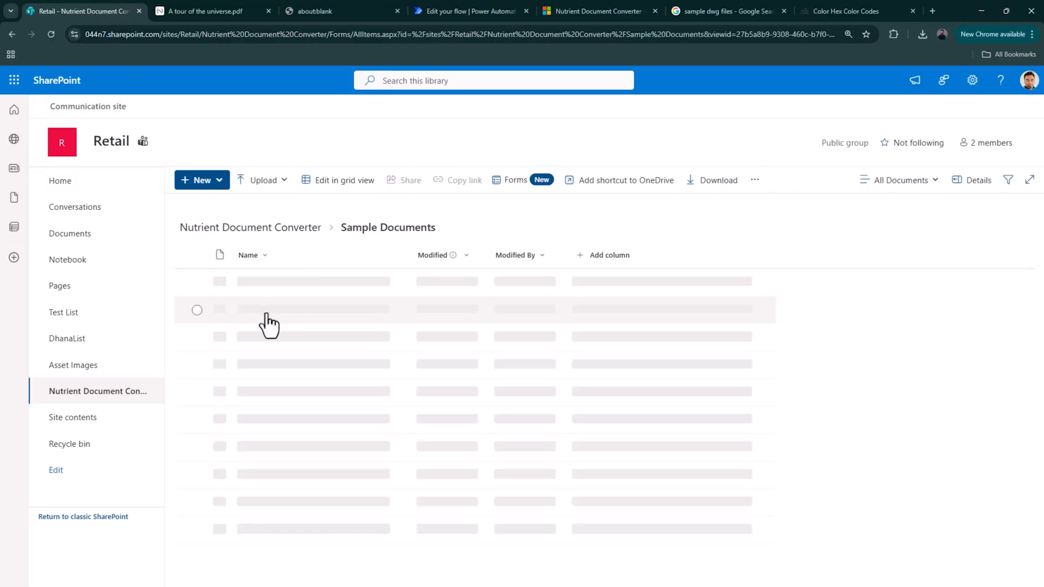
pyautogui.click(440, 394)
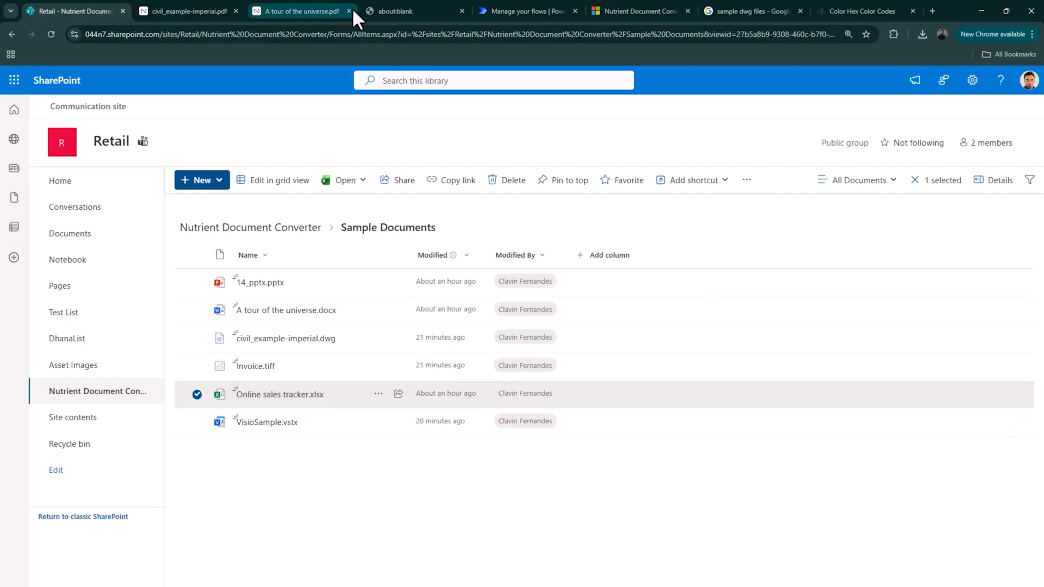
pyautogui.click(544, 12)
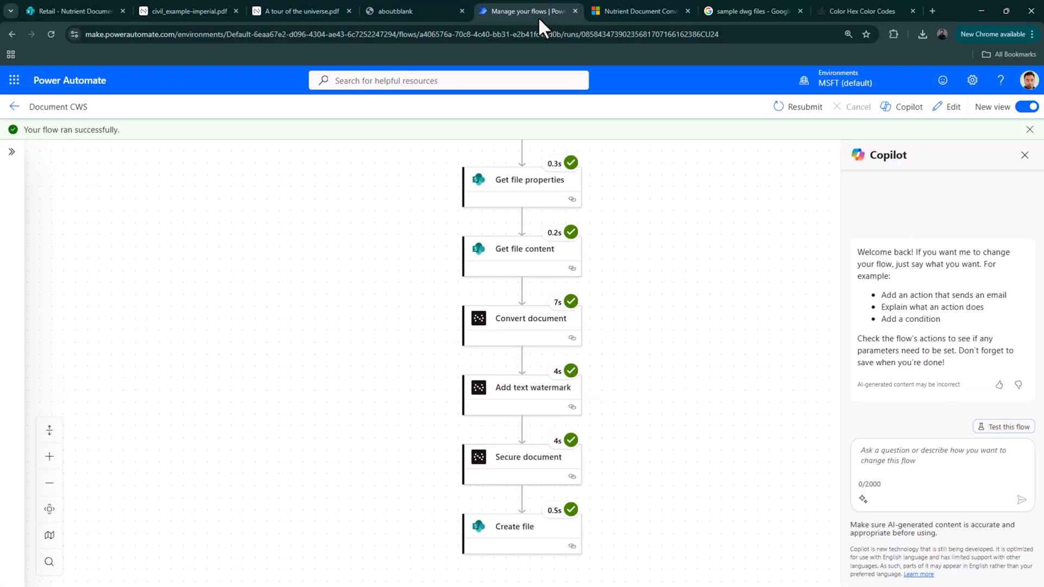
# - Open the newest Document CWS run from the flow details and follow its steps completing
pyautogui.click(13, 108)
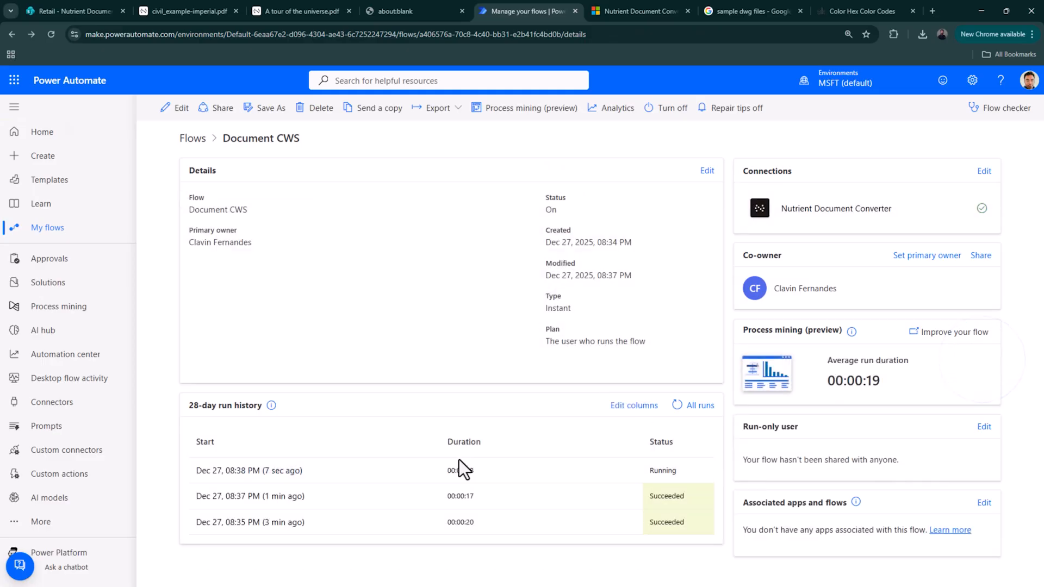
pyautogui.click(299, 470)
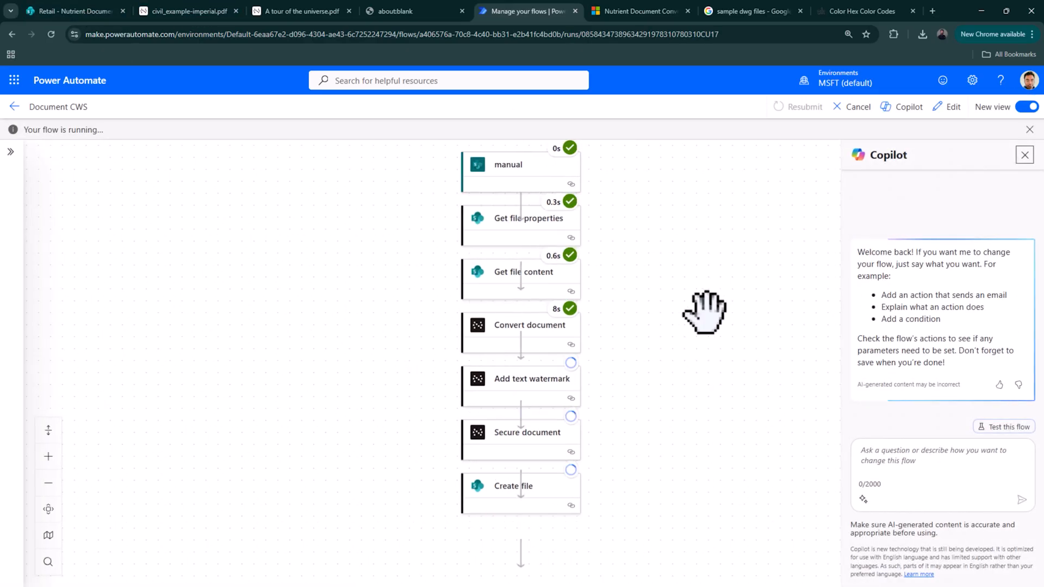
pyautogui.scroll(-2, 646, 286)
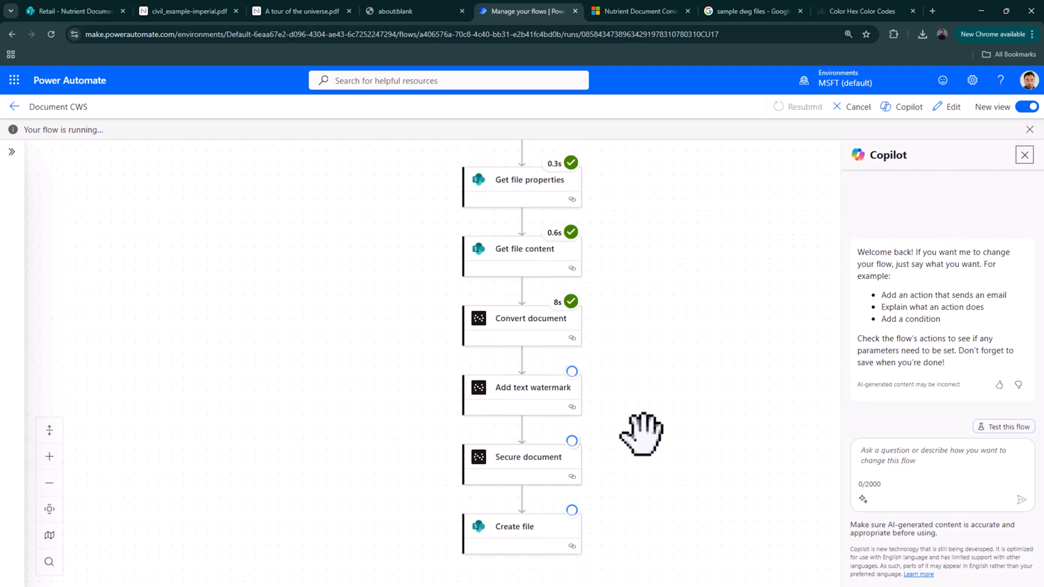
pyautogui.click(74, 9)
# - In the Processed Document folder, try opening Online sales tracker.pdf in the desktop app, then cancel
pyautogui.click(282, 230)
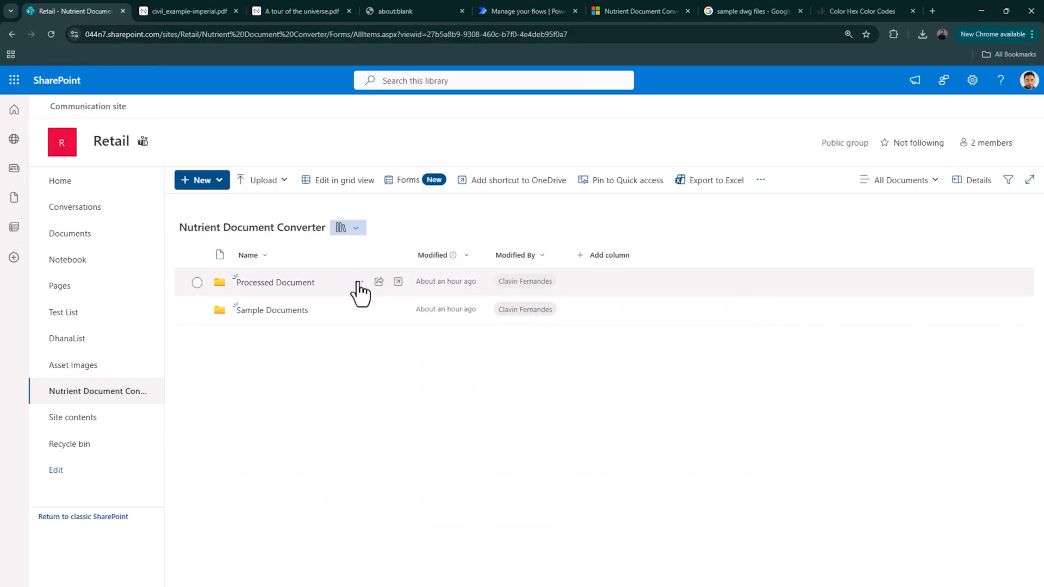
pyautogui.click(282, 283)
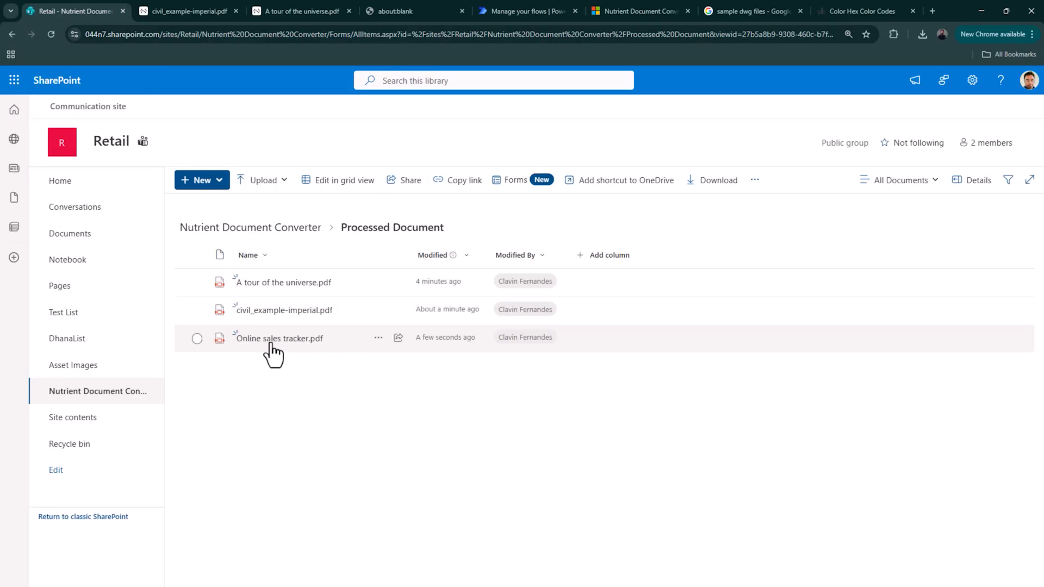
pyautogui.click(378, 337)
pyautogui.moveTo(455, 136)
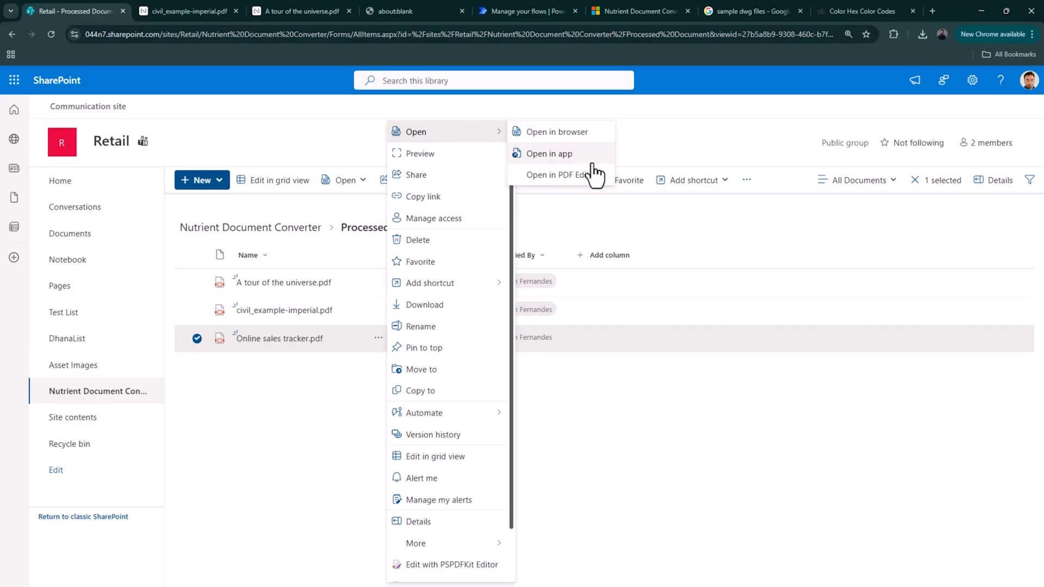
pyautogui.click(566, 159)
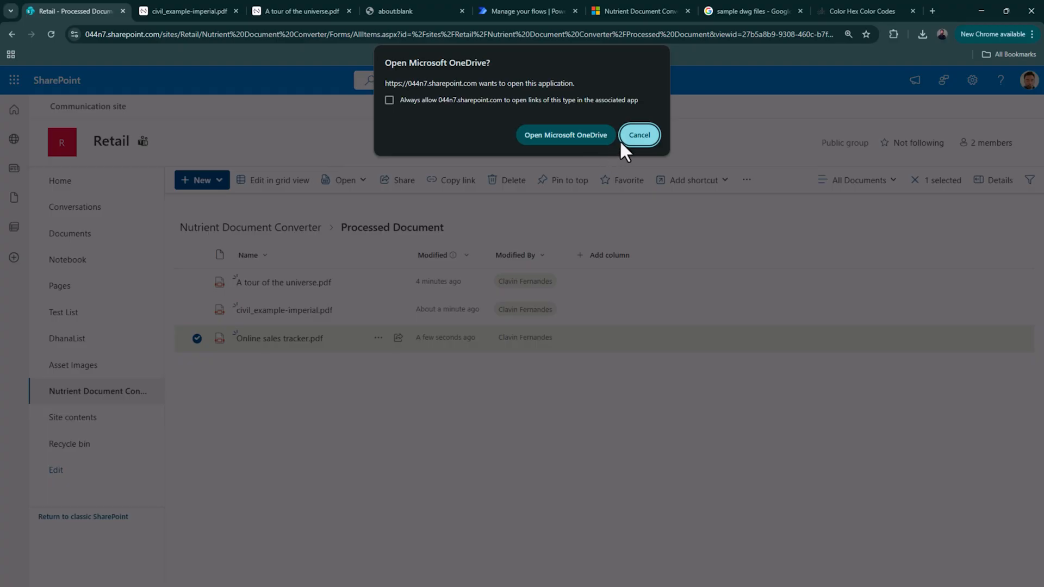
pyautogui.click(639, 128)
# - Open Online sales tracker.pdf in the browser instead
pyautogui.click(378, 337)
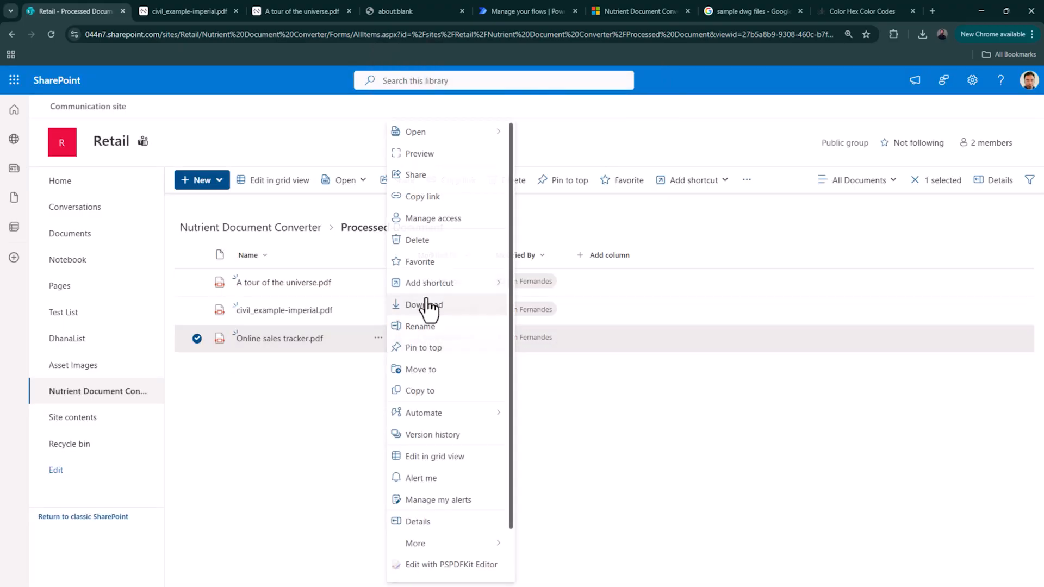
pyautogui.moveTo(482, 146)
pyautogui.click(560, 135)
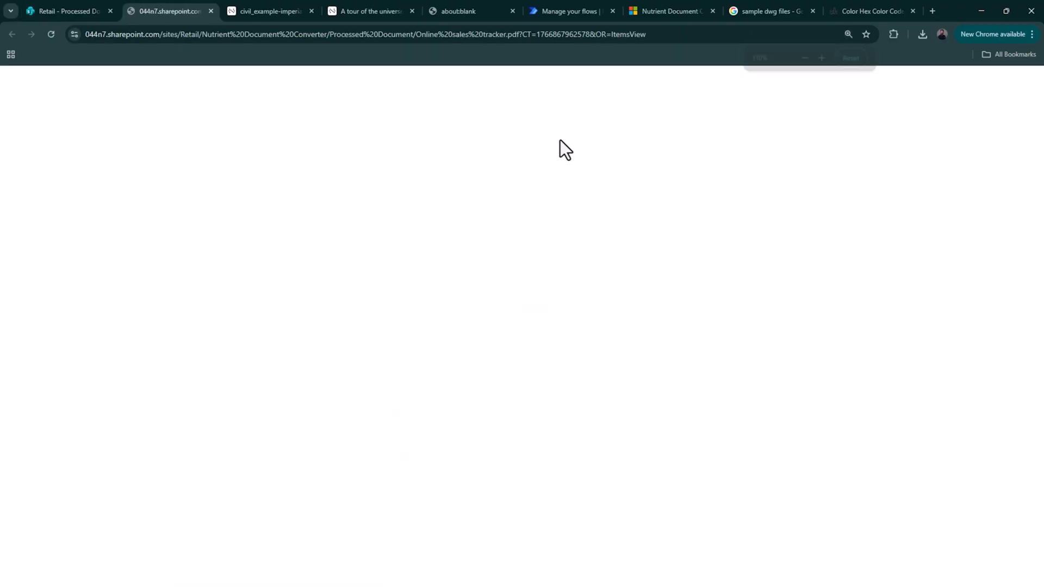
# - Download Online sales tracker.pdf, show it in its folder, and maximise the Acrobat window
pyautogui.scroll(-1, 652, 456)
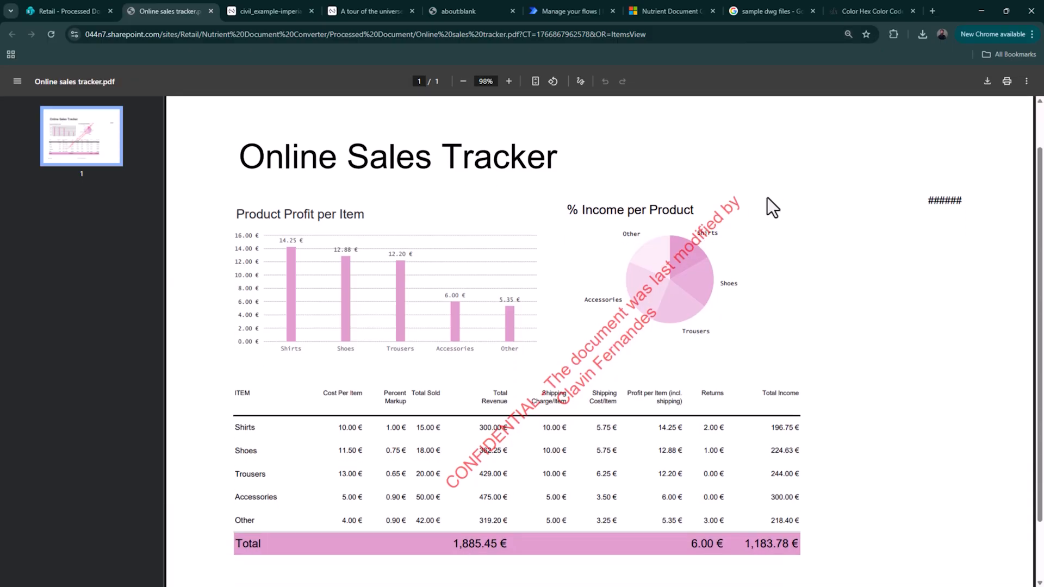
pyautogui.click(986, 82)
pyautogui.click(459, 285)
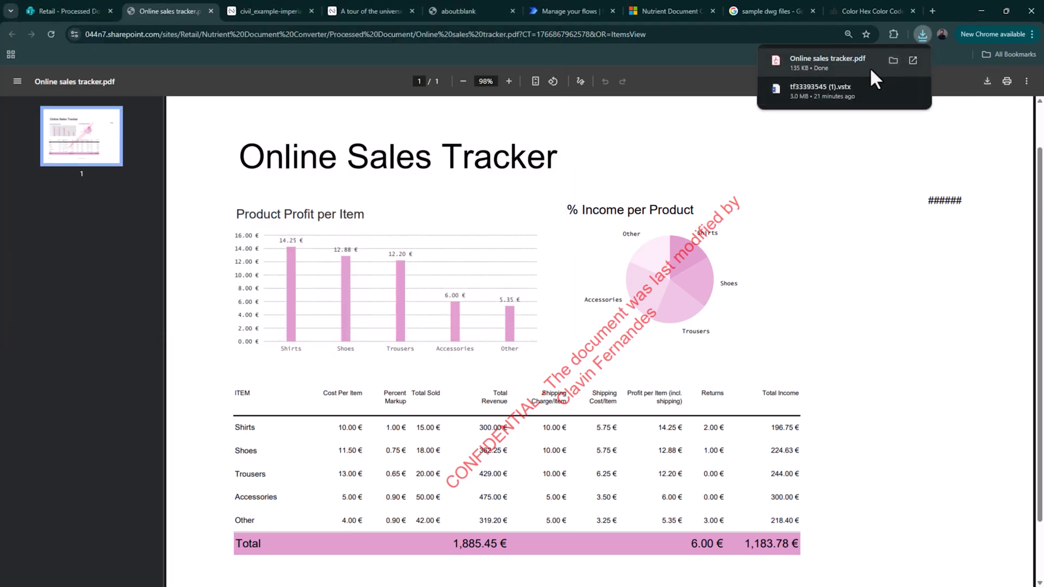
pyautogui.click(893, 60)
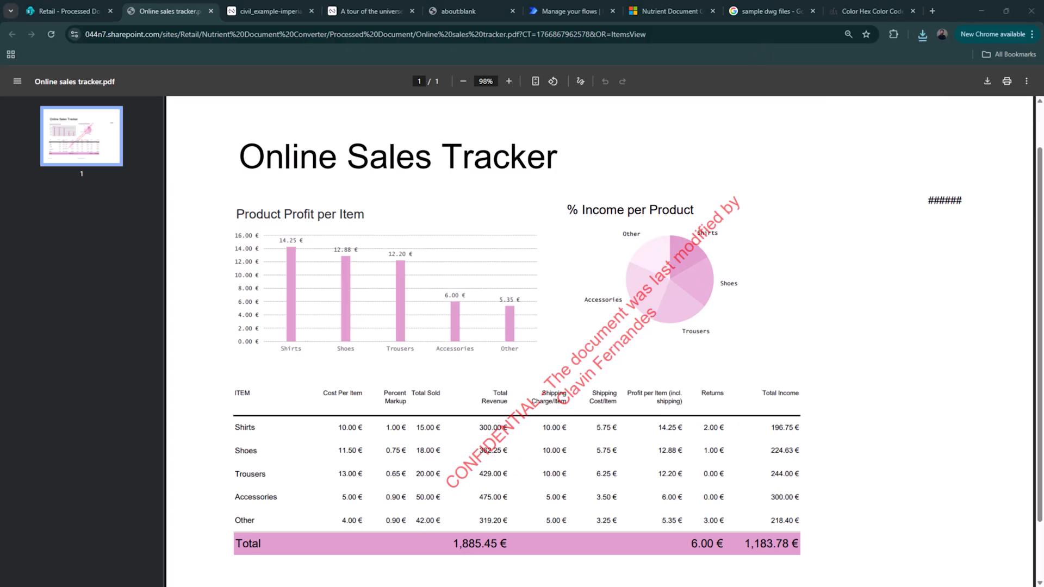
pyautogui.moveTo(206, 586); pyautogui.dragTo(394, 1)
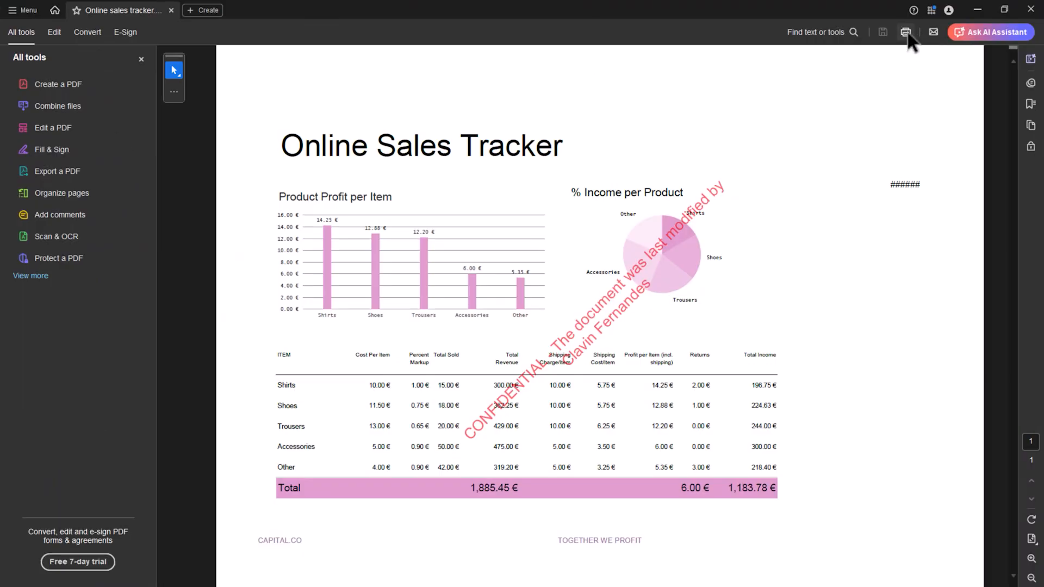
# - Verify printing needs a password and Security shows Password Security with all restrictions Not Allowed, then close Acrobat
pyautogui.click(905, 32)
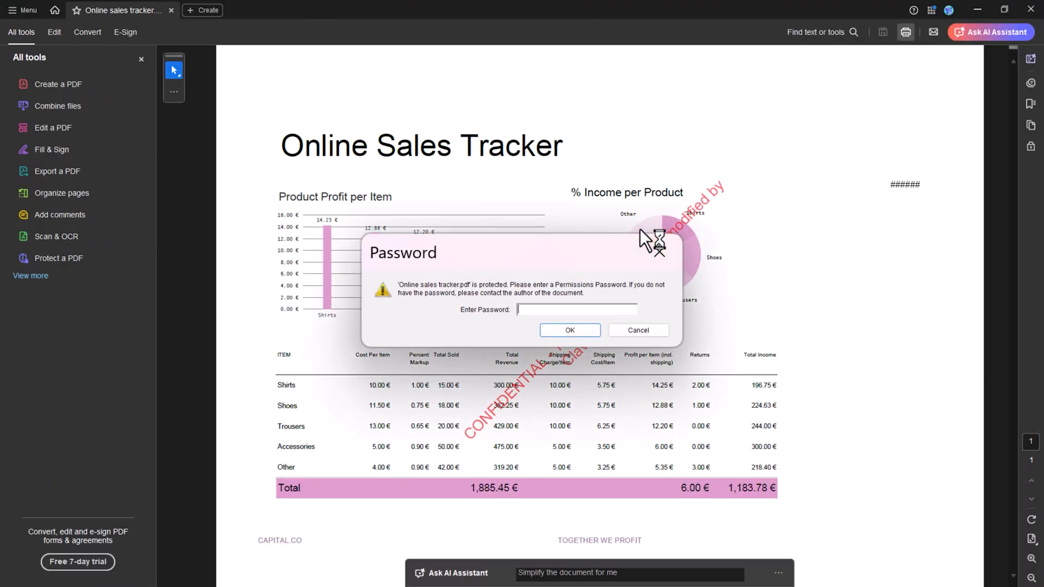
pyautogui.click(659, 252)
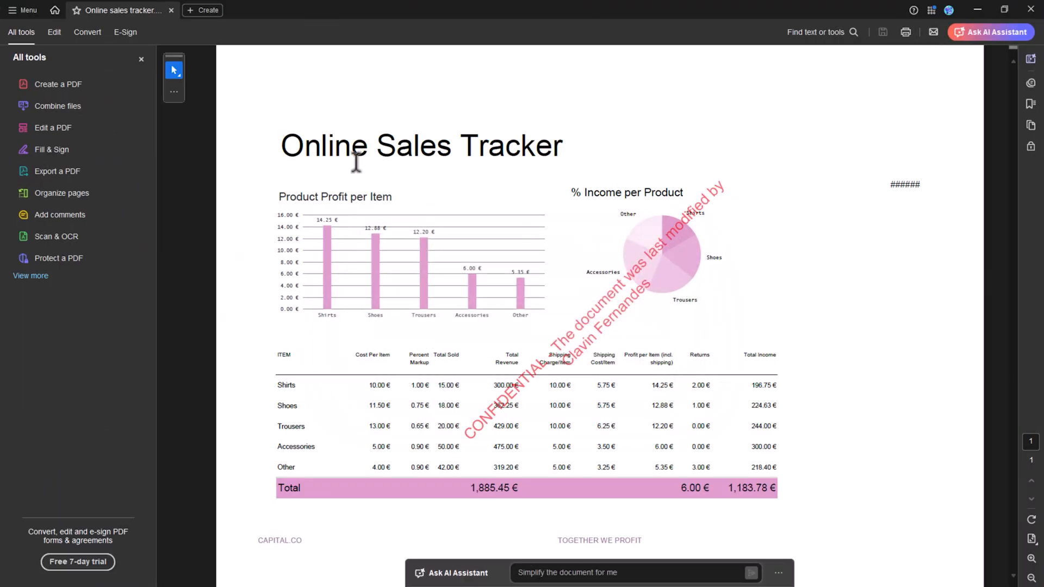
pyautogui.click(27, 15)
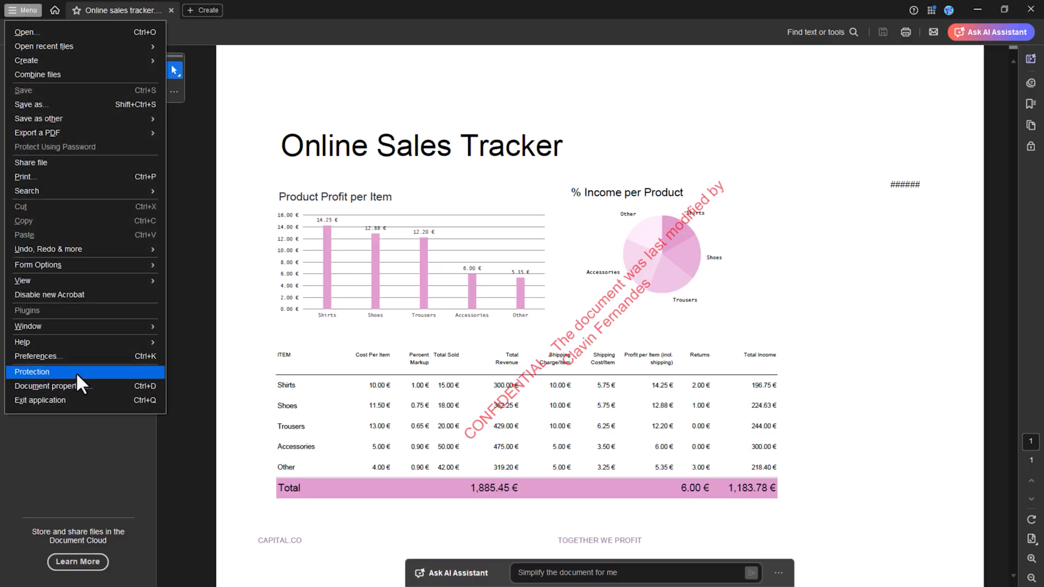
pyautogui.click(69, 380)
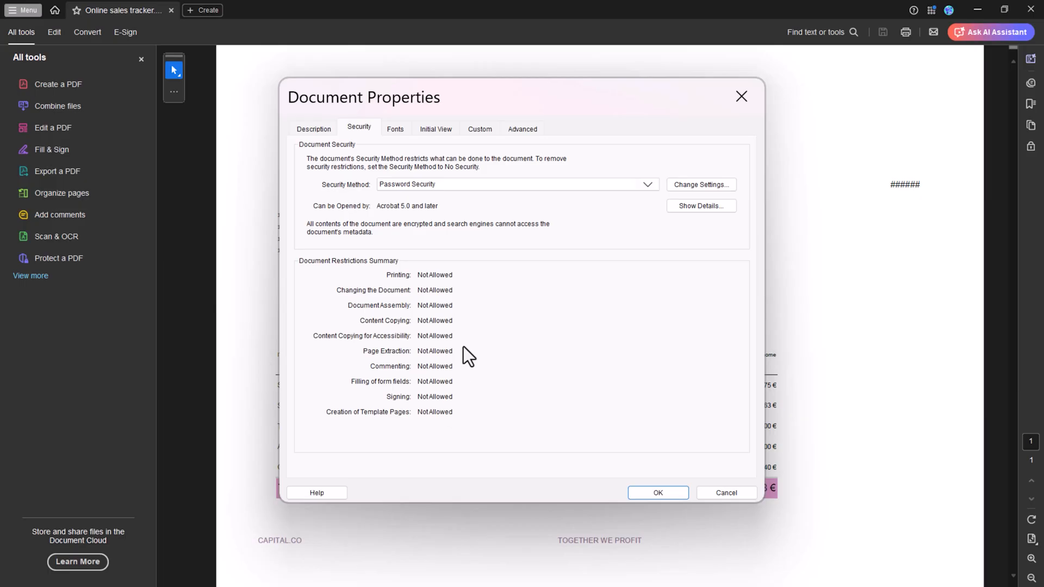
pyautogui.click(682, 494)
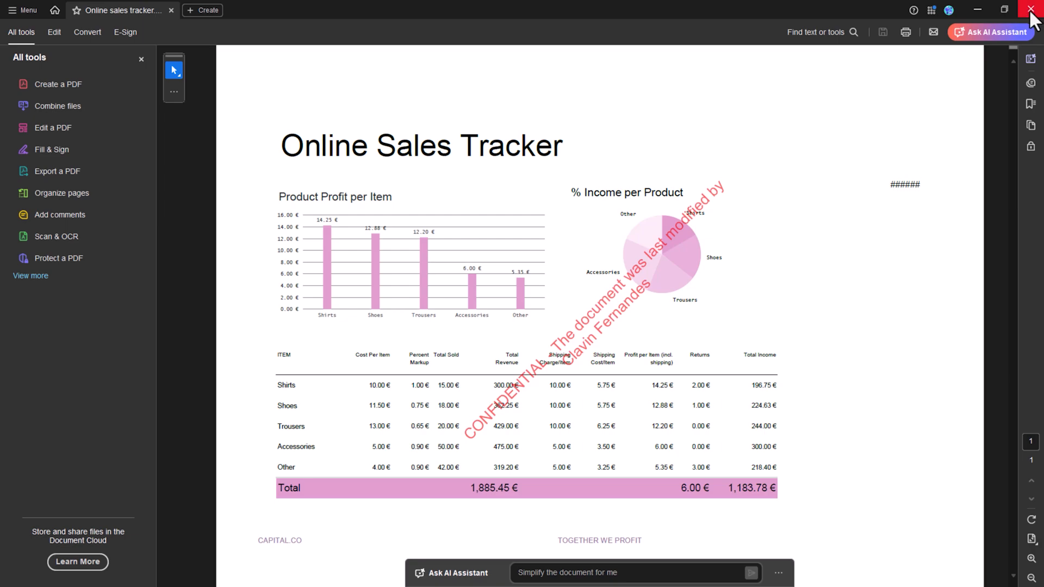
pyautogui.click(1030, 9)
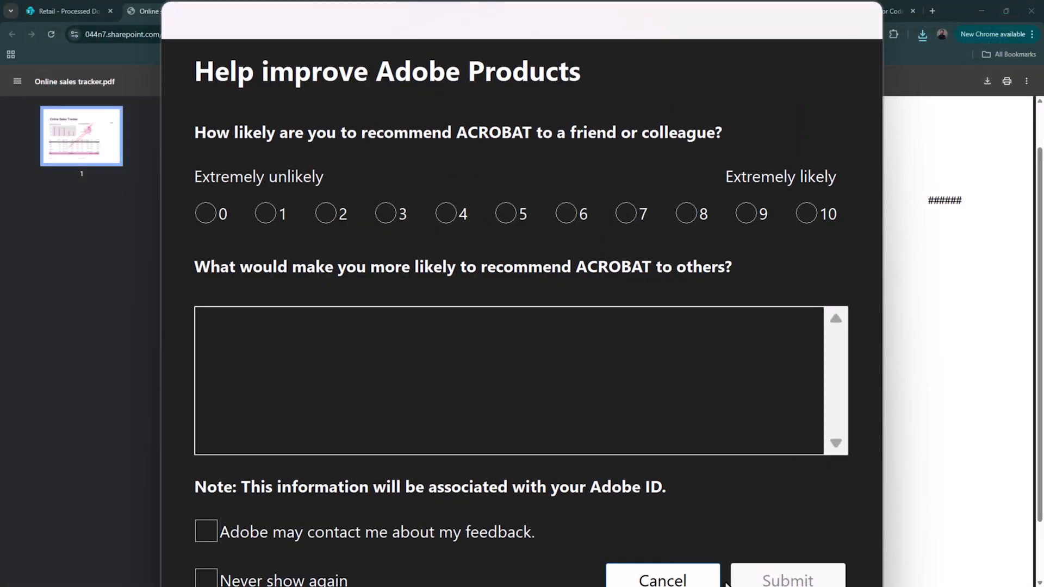
# - Cancel the Adobe survey and return to the Retail - Processed Document folder listing three PDFs
pyautogui.click(690, 578)
pyautogui.click(93, 9)
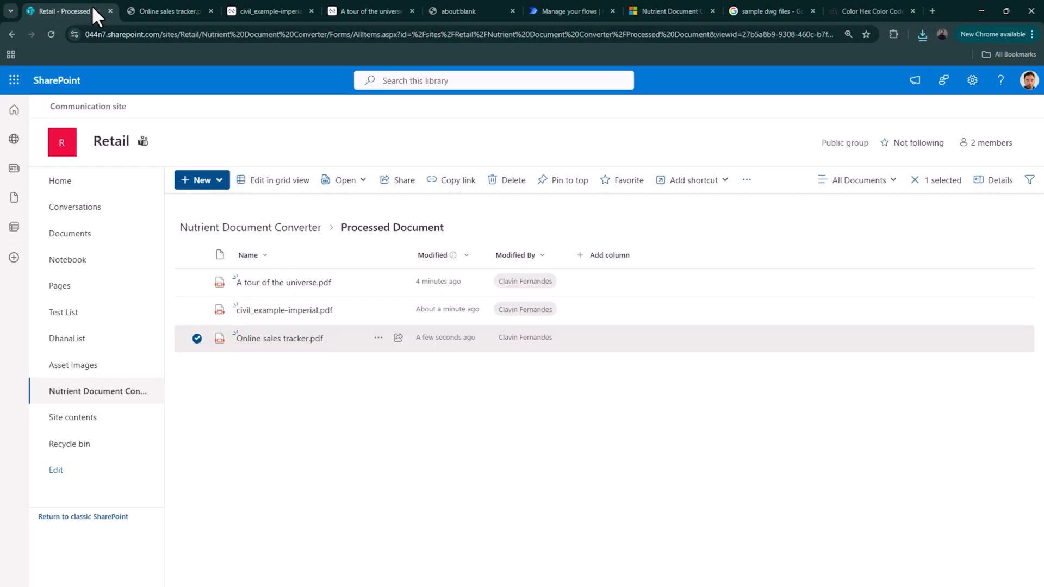